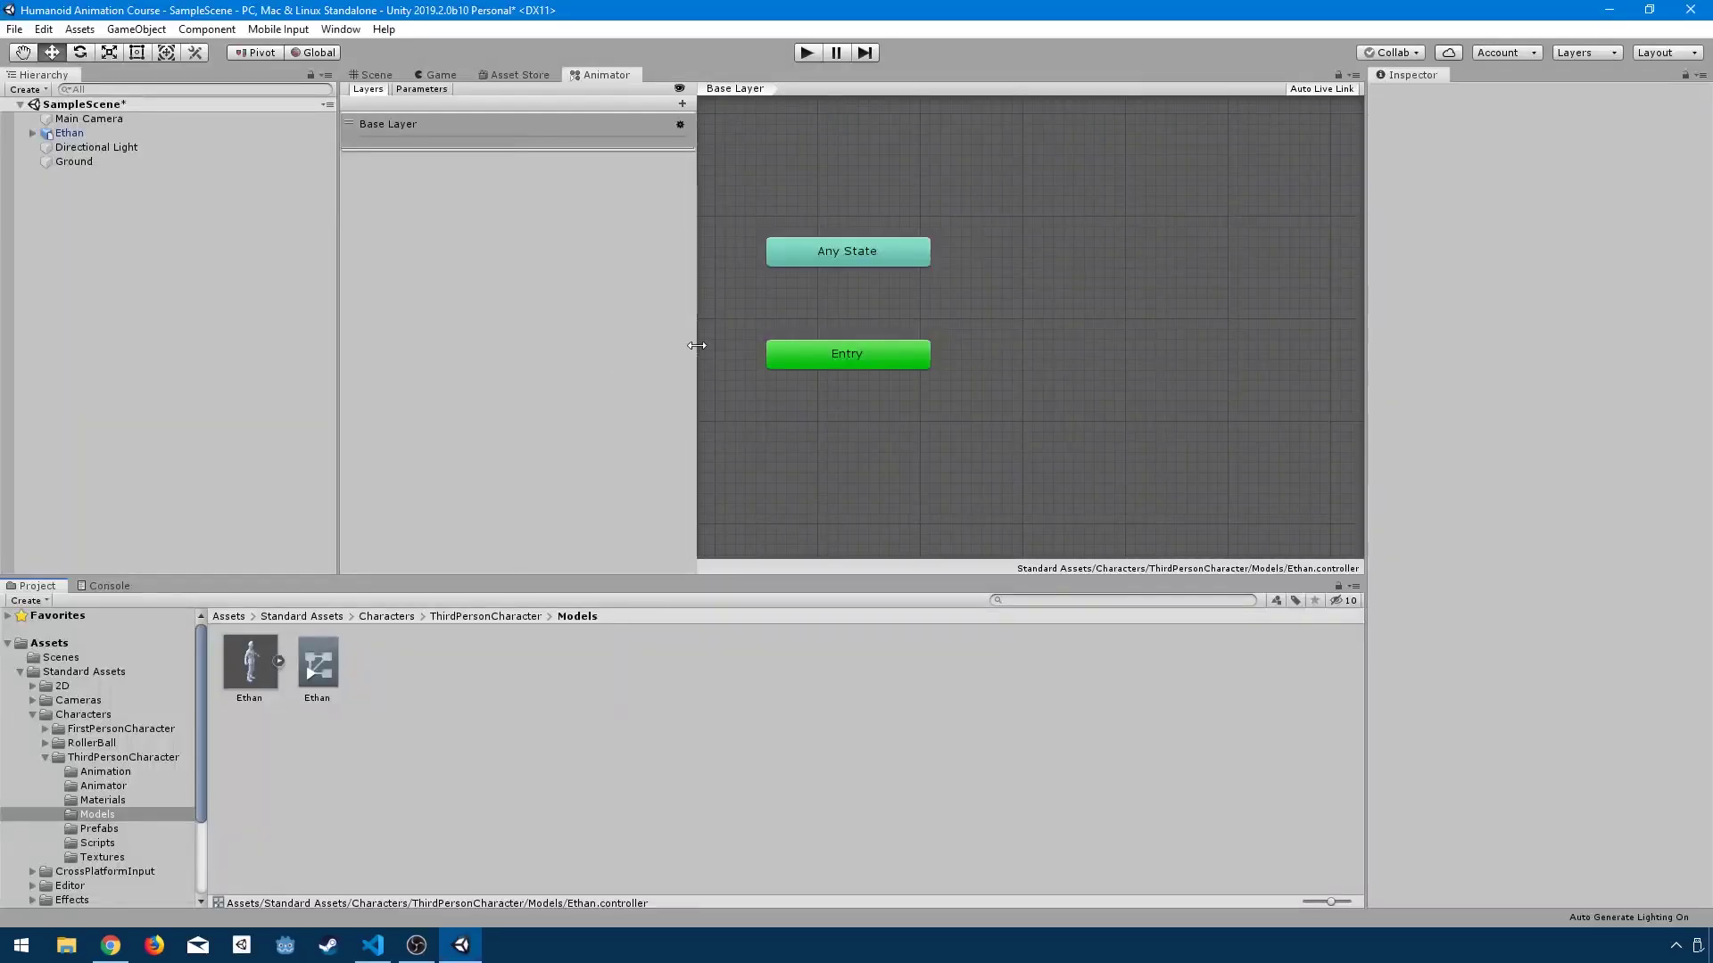
Step: Widen the Animator graph and drag the Exit node into the middle beside Any State and Entry
{"action": "left_click_drag", "start_coordinate": [697, 345], "coordinate": [480, 345]}
{"action": "left_click", "coordinate": [317, 682]}
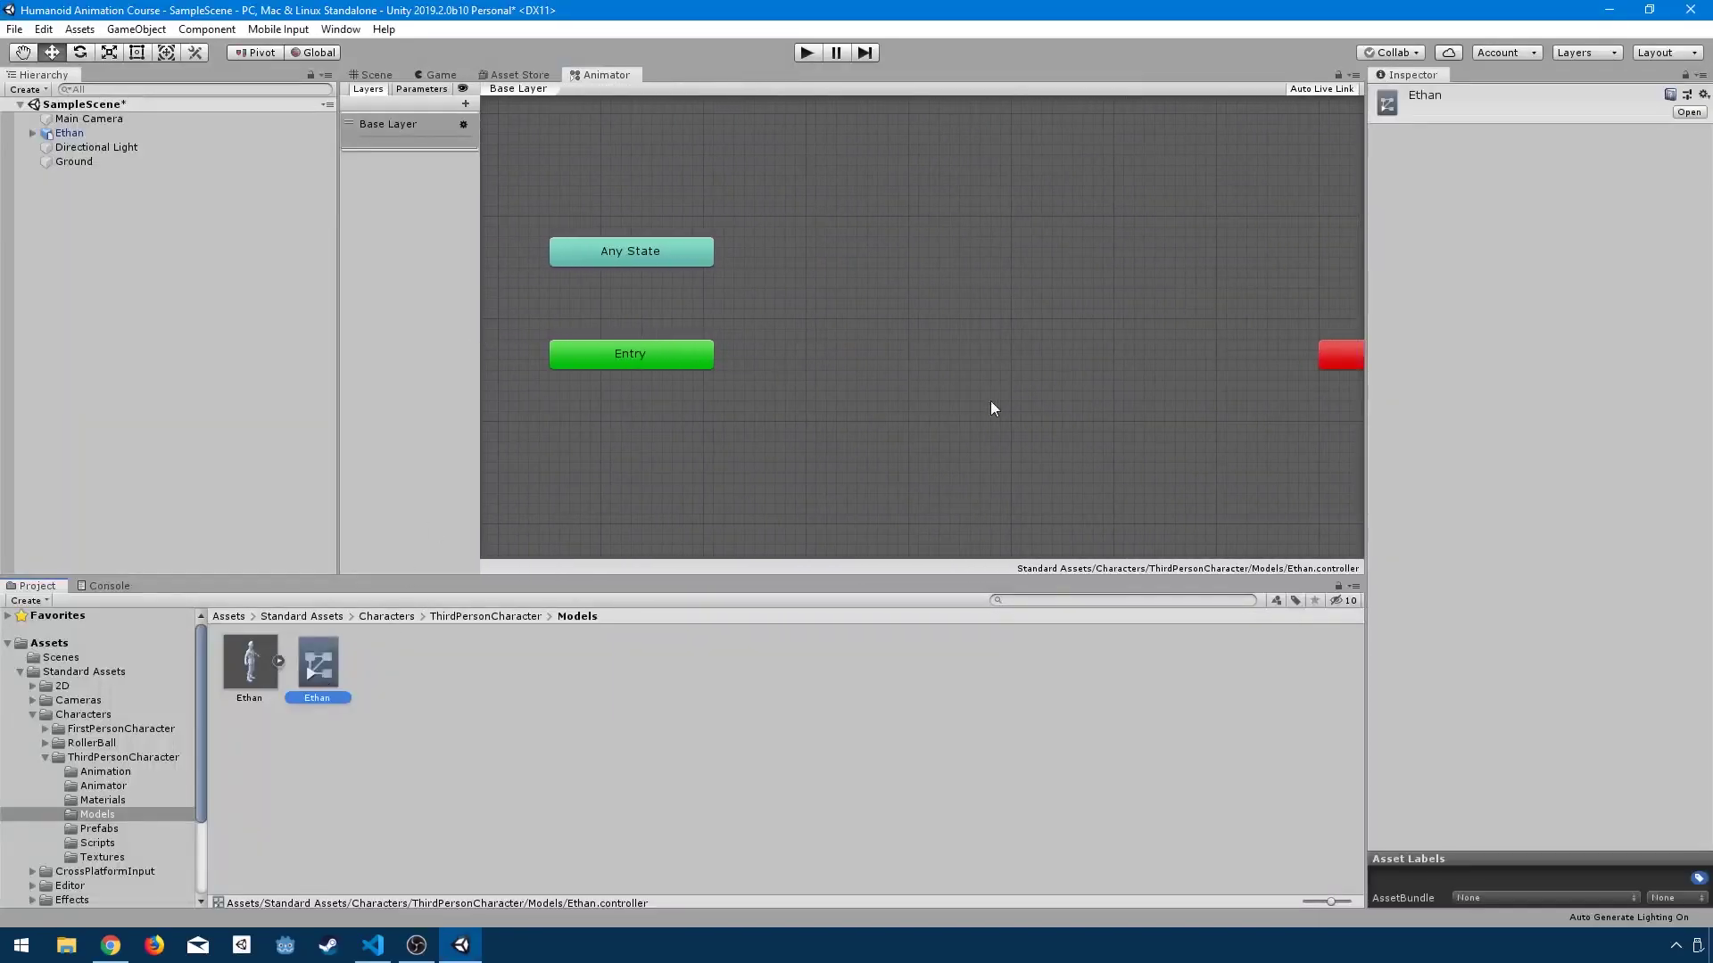
{"action": "left_click_drag", "start_coordinate": [1324, 359], "coordinate": [870, 306]}
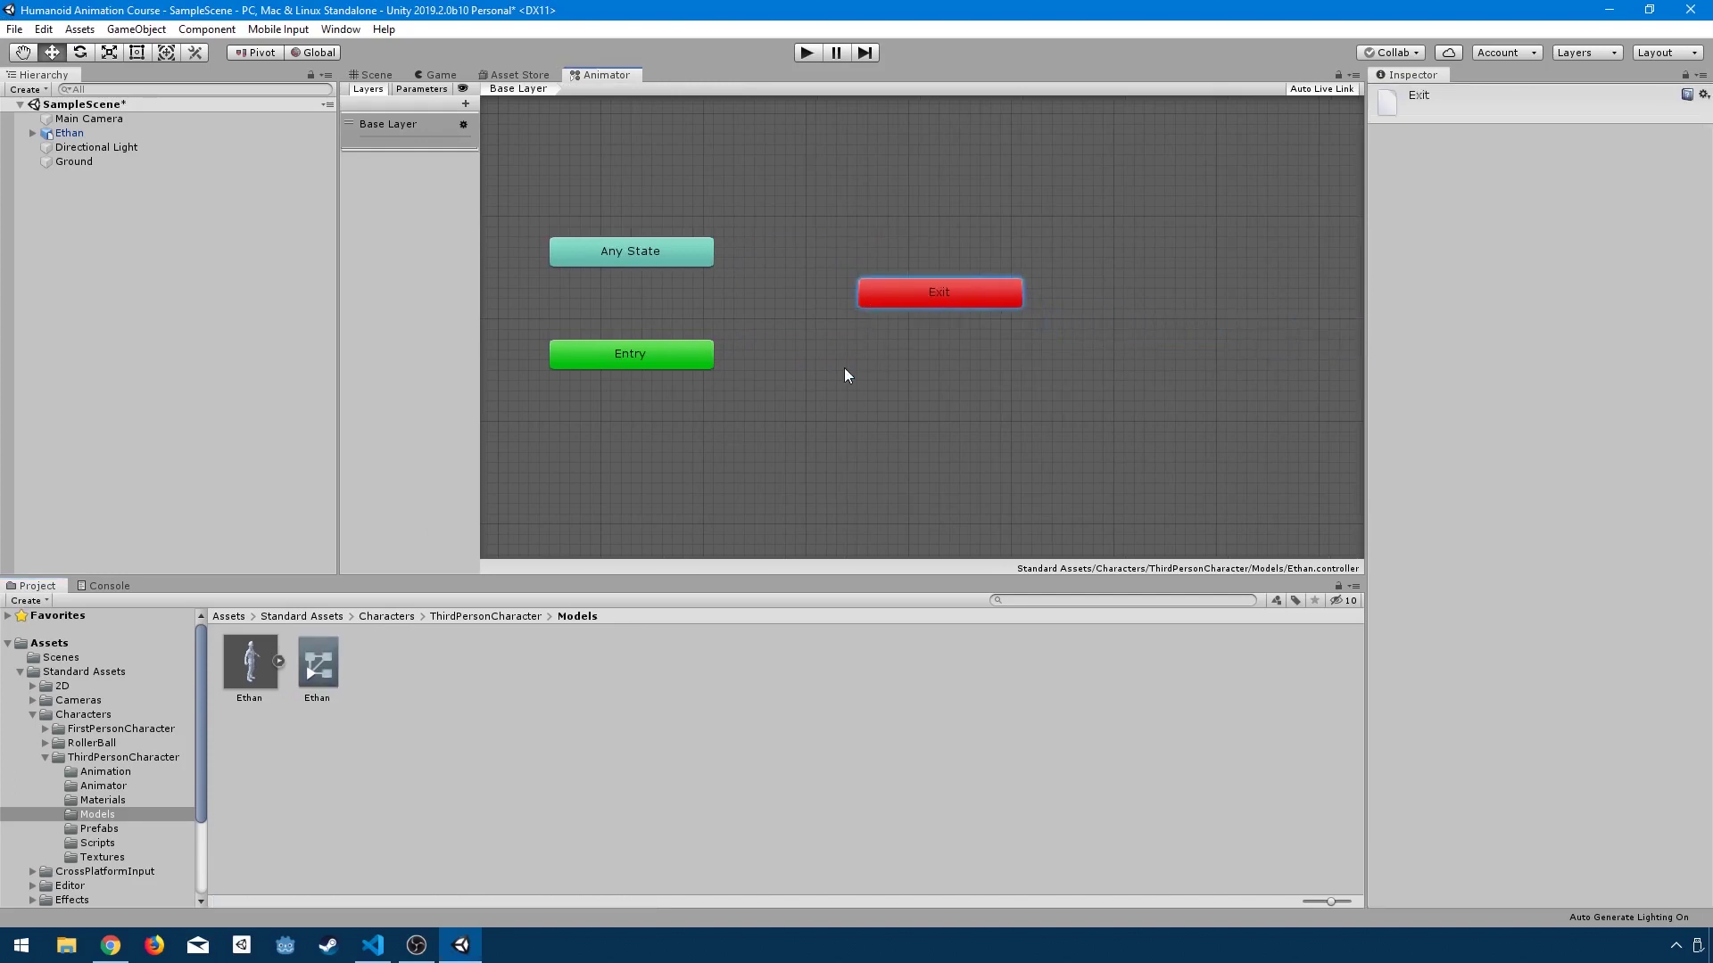
{"action": "left_click", "coordinate": [844, 369]}
Step: Maximize the Animator with Shift+Space and zoom in to centre the Base Layer nodes
{"action": "key", "text": "shift+space"}
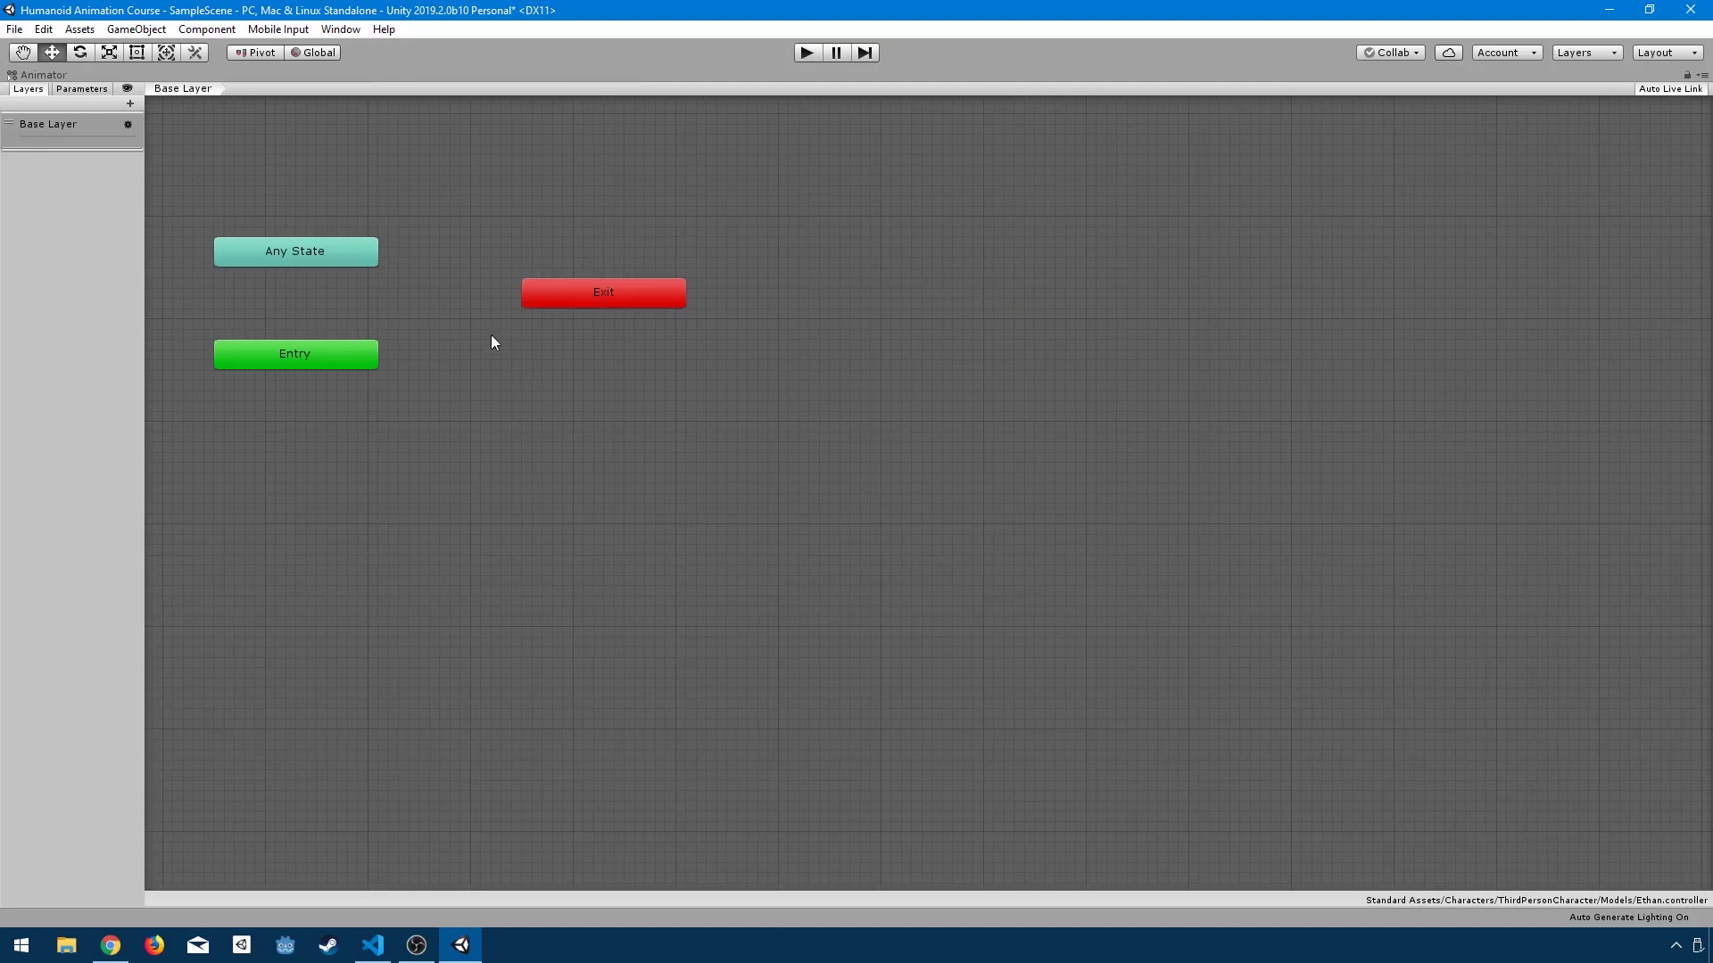
{"action": "middle_click_drag", "start_coordinate": [492, 343], "coordinate": [678, 391]}
{"action": "scroll", "coordinate": [674, 391], "scroll_direction": "up", "scroll_amount": 3}
{"action": "scroll", "coordinate": [664, 389], "scroll_direction": "down", "scroll_amount": 1}
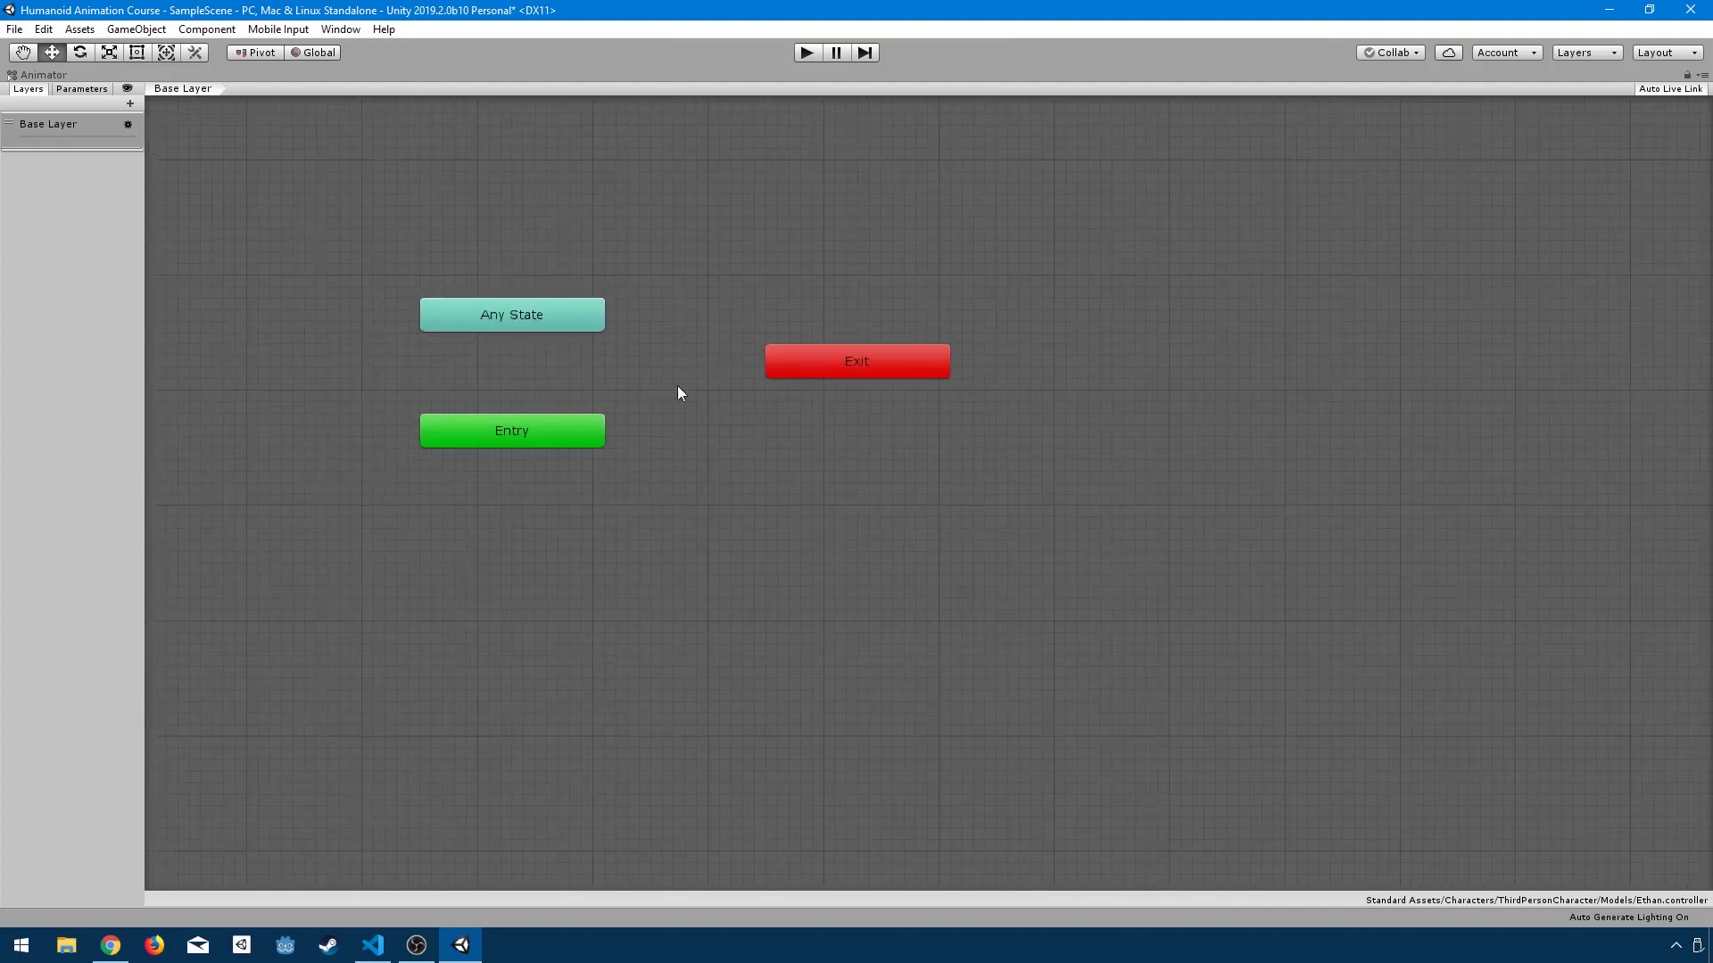
{"action": "scroll", "coordinate": [677, 385], "scroll_direction": "up", "scroll_amount": 3}
{"action": "middle_click_drag", "start_coordinate": [666, 378], "coordinate": [776, 449]}
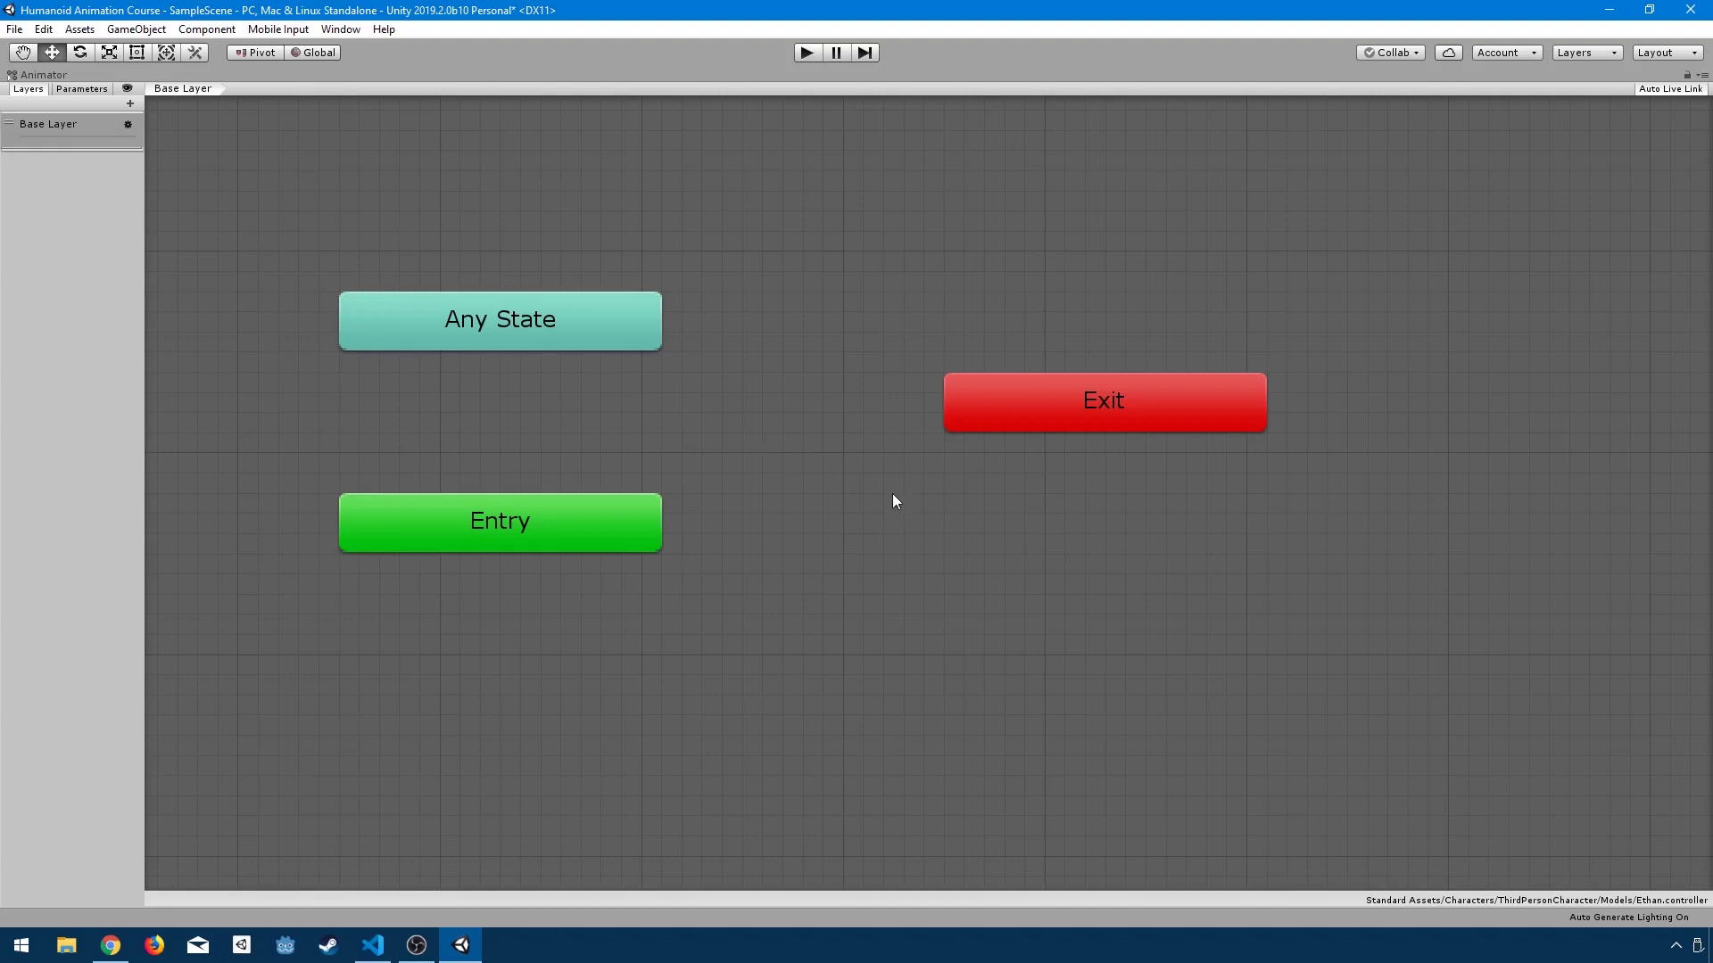
Step: Place Entry above Any State with Exit to the right, then restore the full editor layout
{"action": "left_click", "coordinate": [458, 335]}
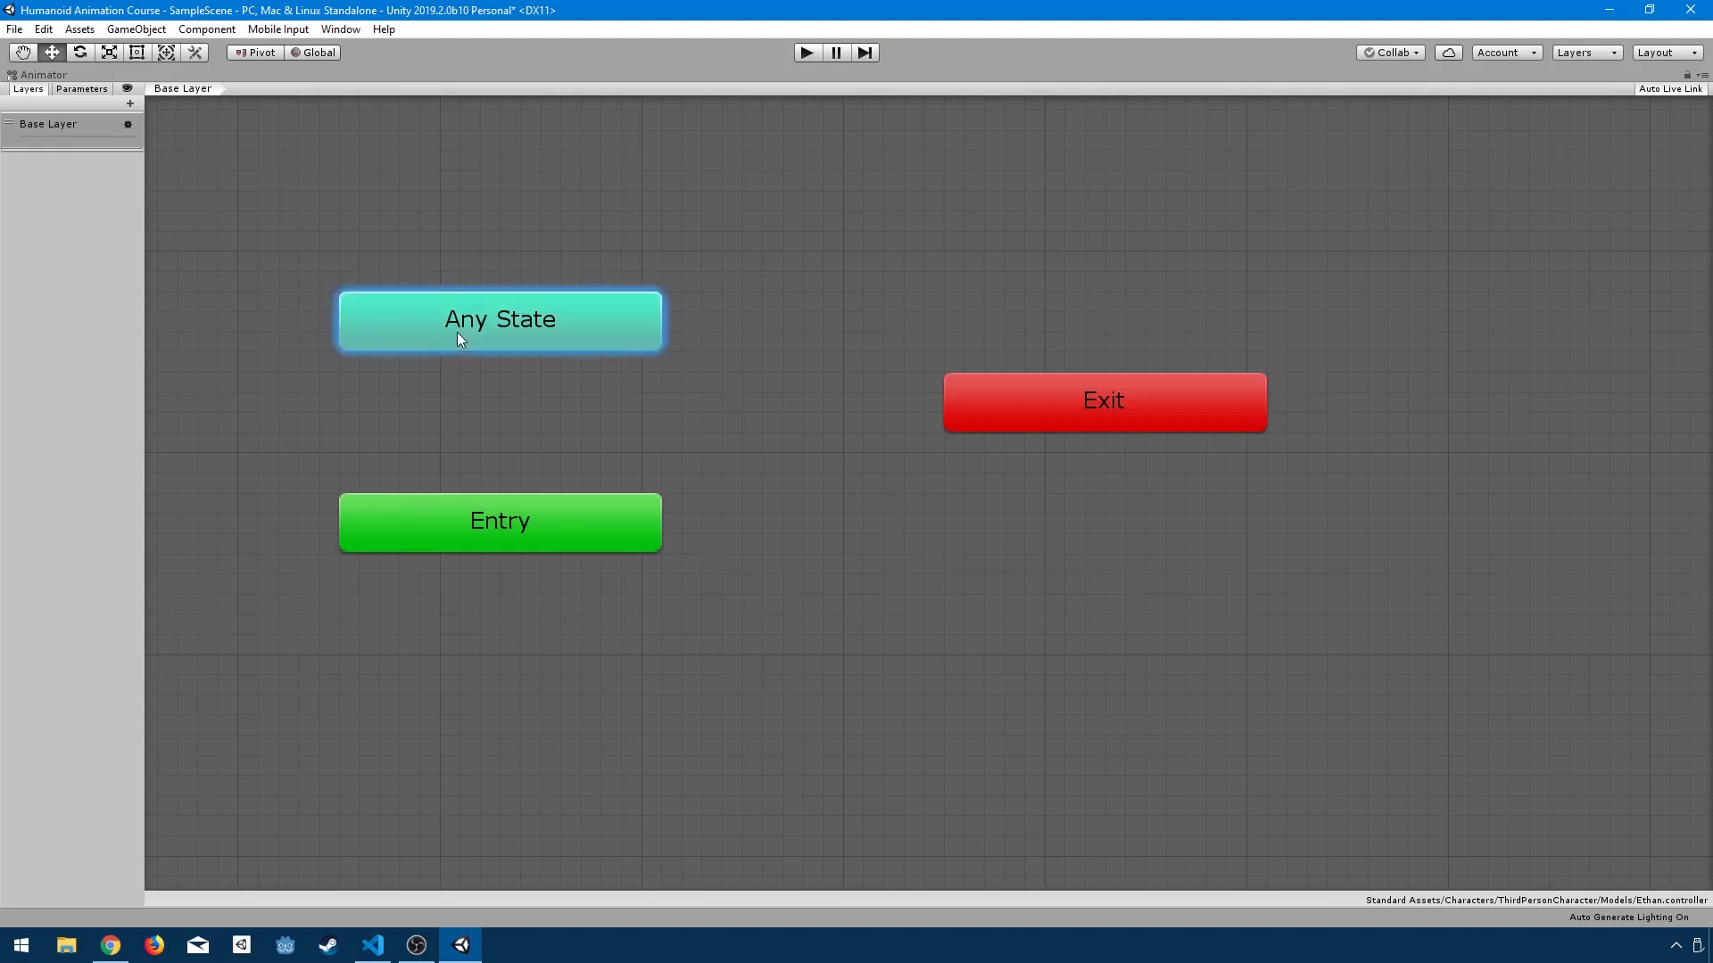
{"action": "left_click", "coordinate": [522, 511]}
{"action": "left_click", "coordinate": [1050, 419]}
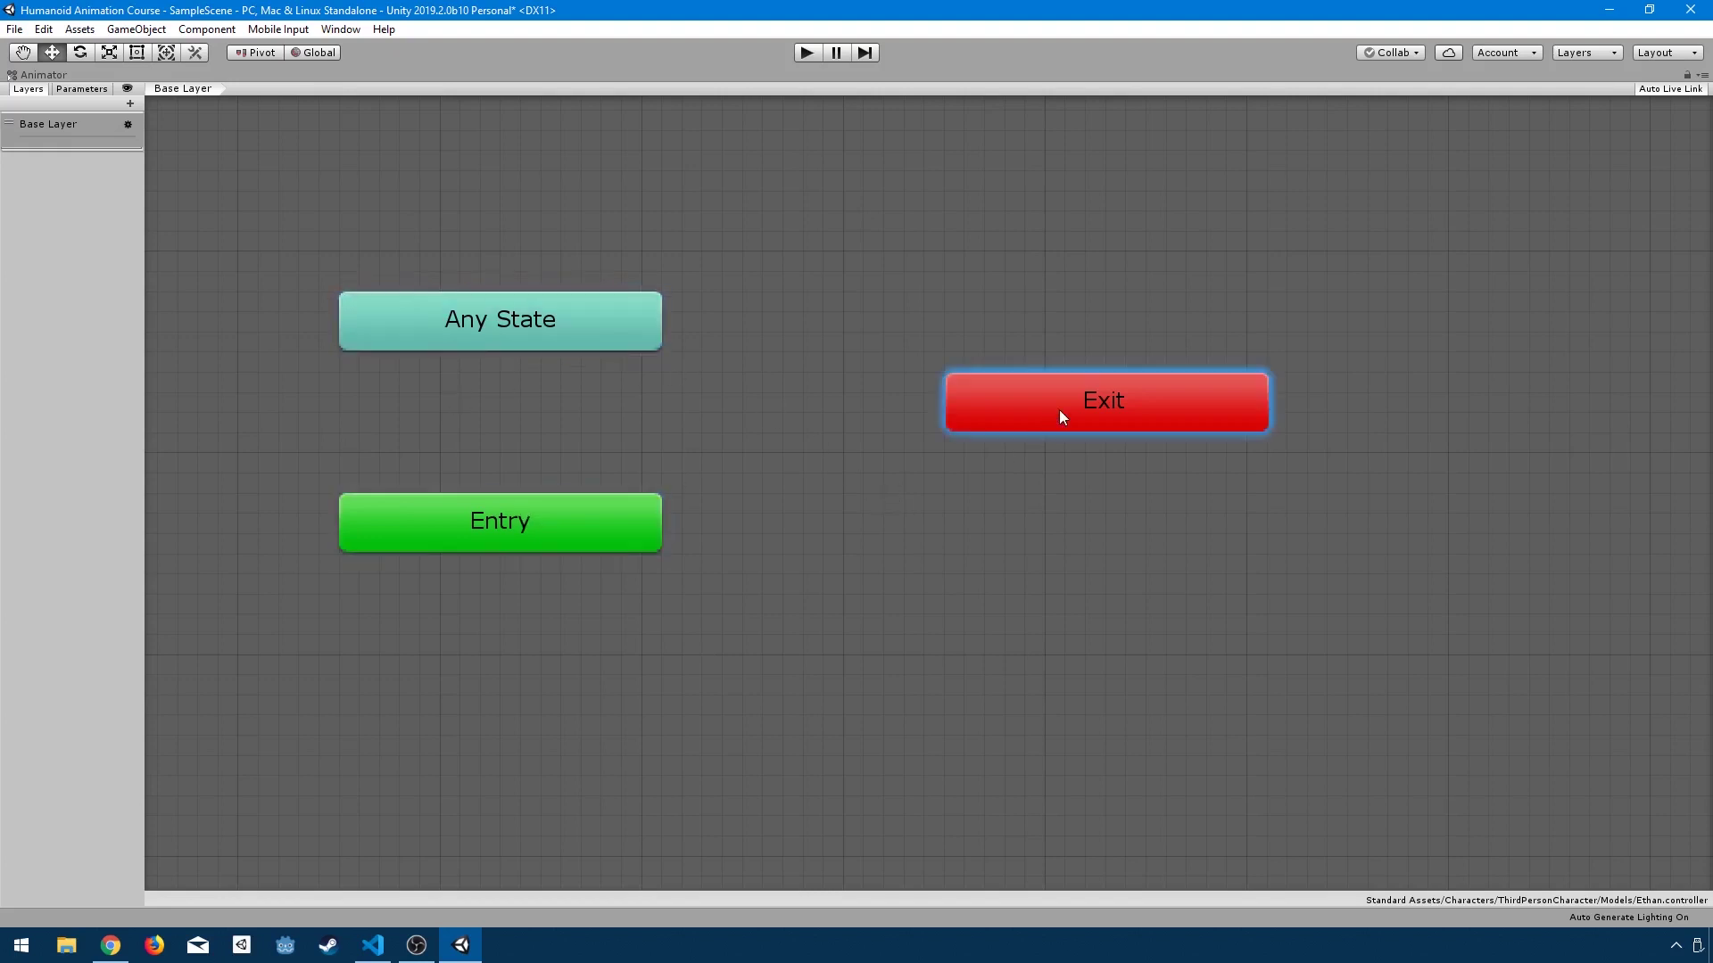
{"action": "left_click_drag", "start_coordinate": [499, 500], "coordinate": [773, 173]}
{"action": "left_click_drag", "start_coordinate": [629, 332], "coordinate": [465, 430]}
{"action": "left_click_drag", "start_coordinate": [977, 412], "coordinate": [1062, 420]}
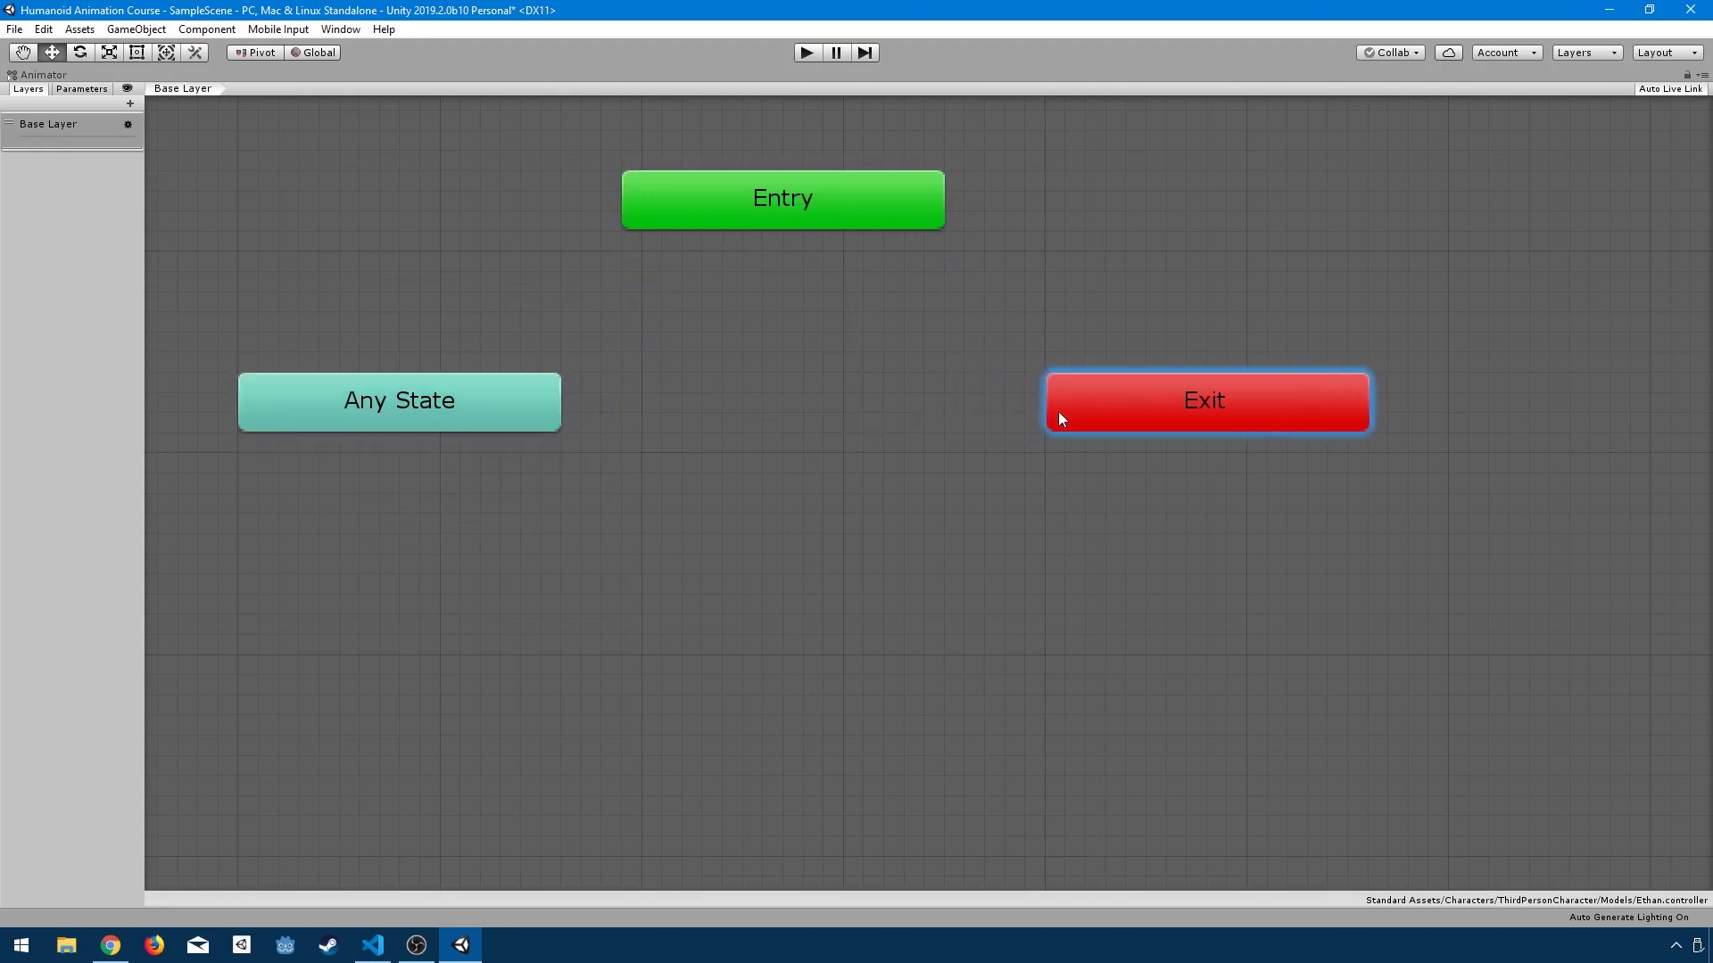
{"action": "left_click", "coordinate": [470, 437]}
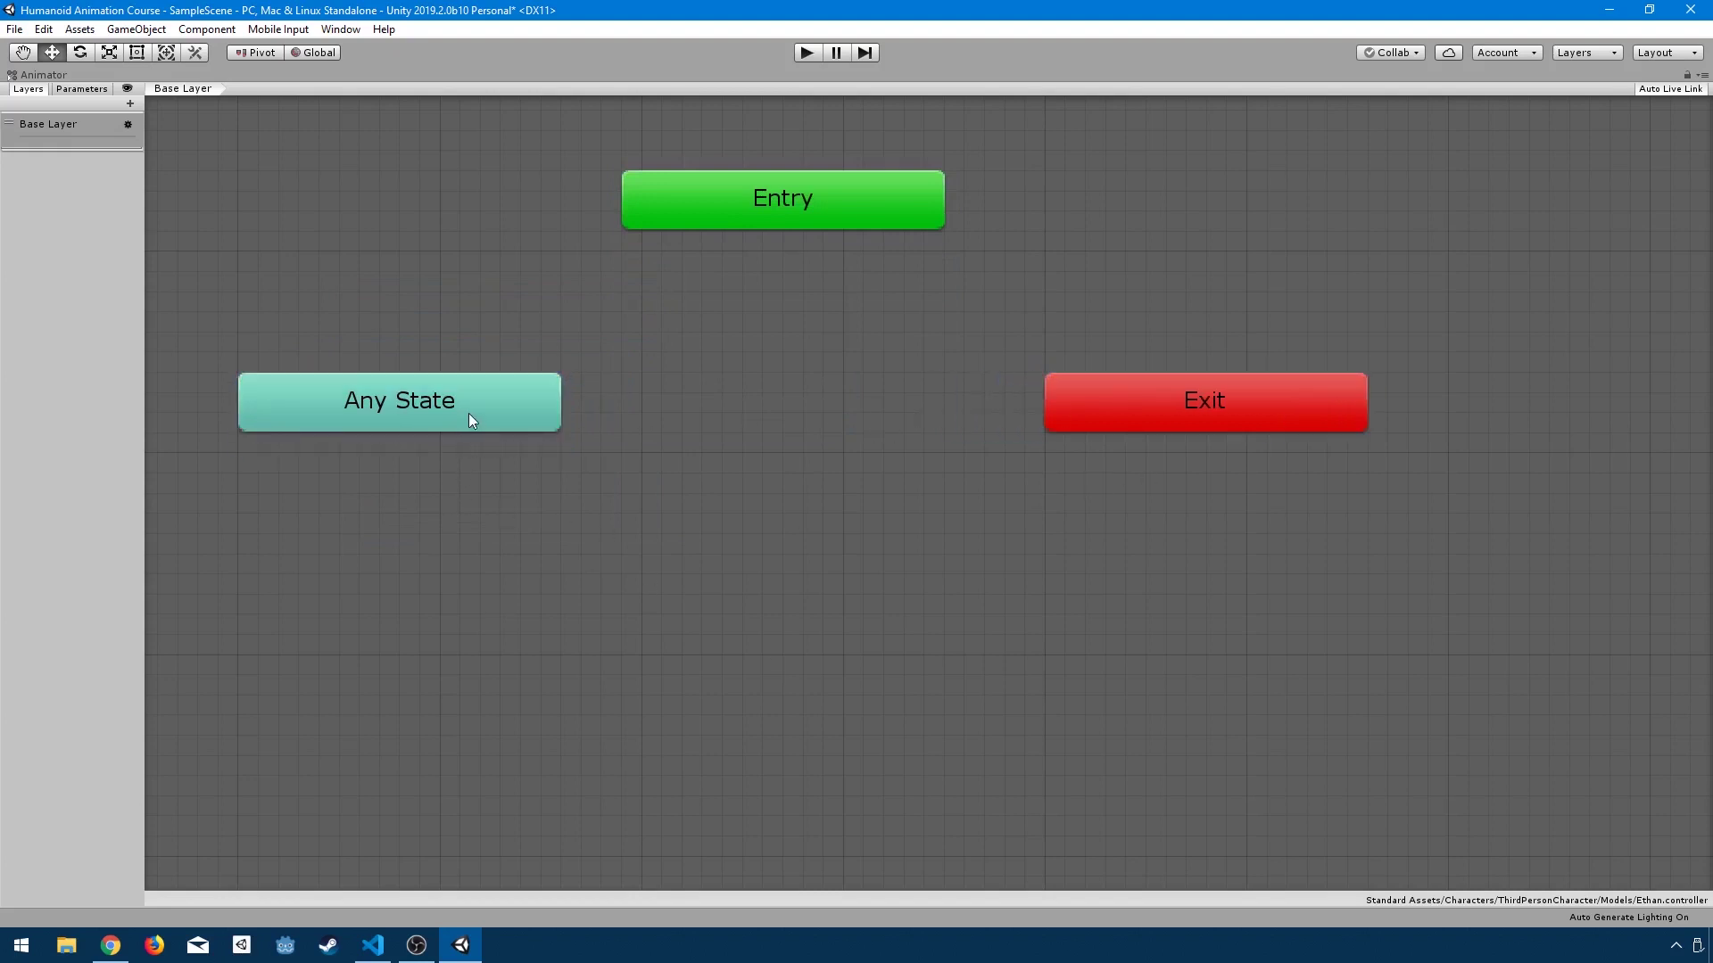
{"action": "left_click_drag", "start_coordinate": [469, 414], "coordinate": [457, 414]}
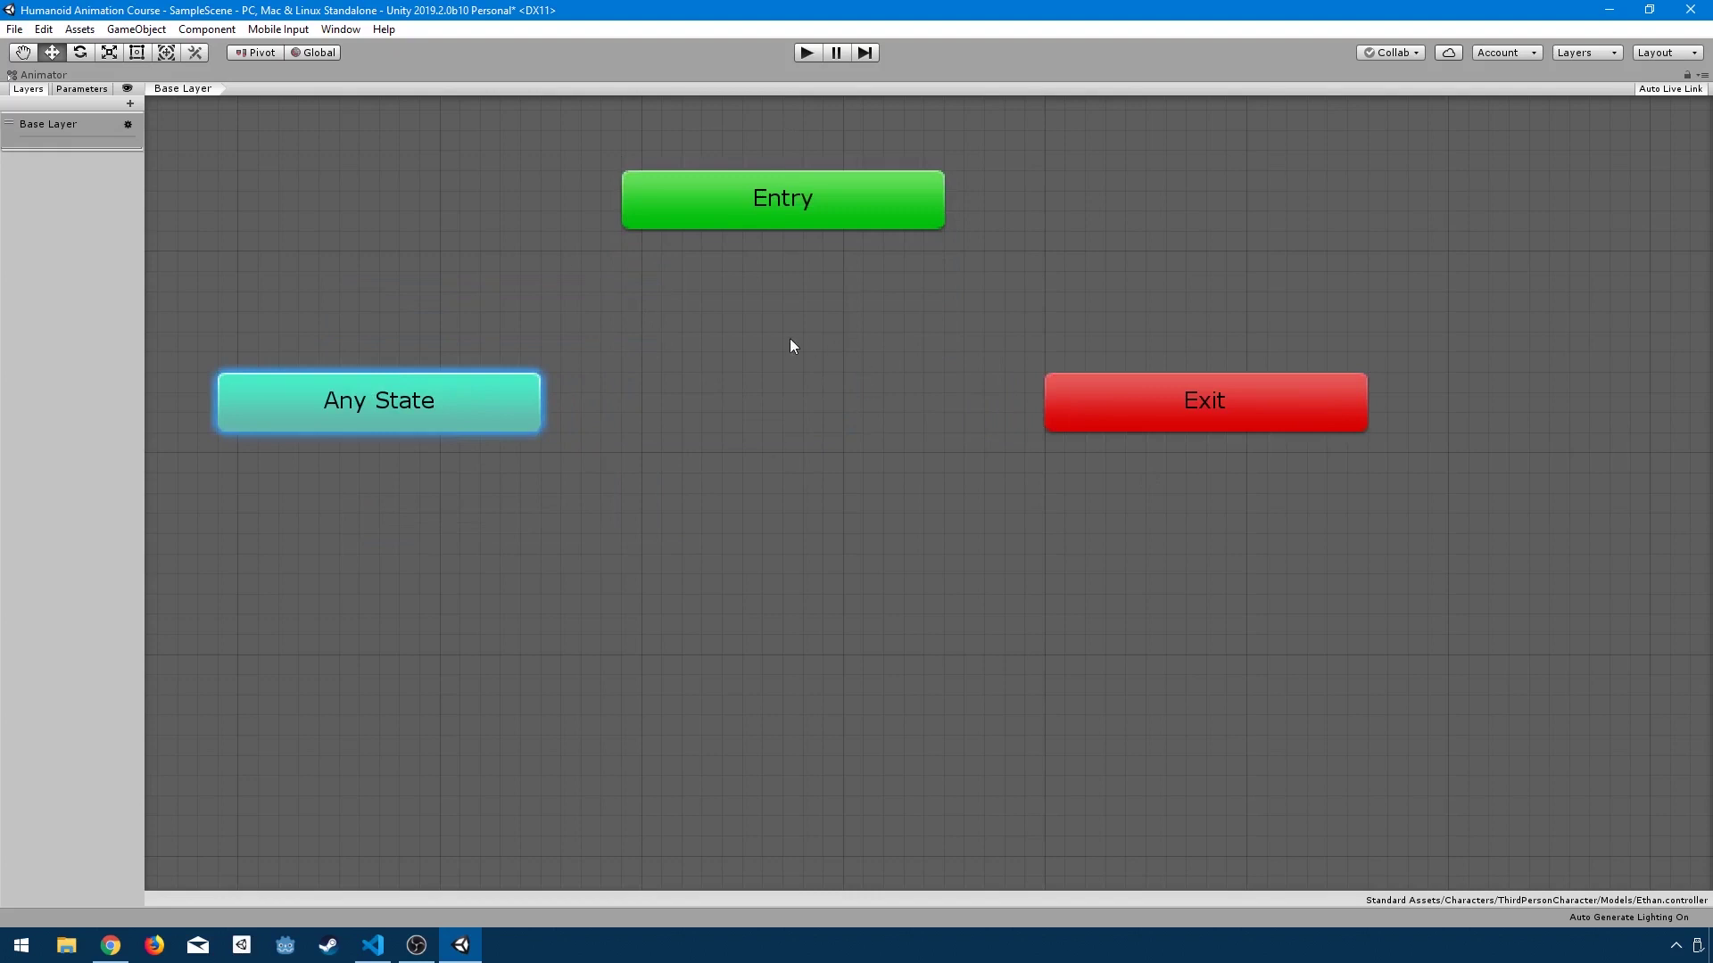
{"action": "left_click", "coordinate": [765, 355]}
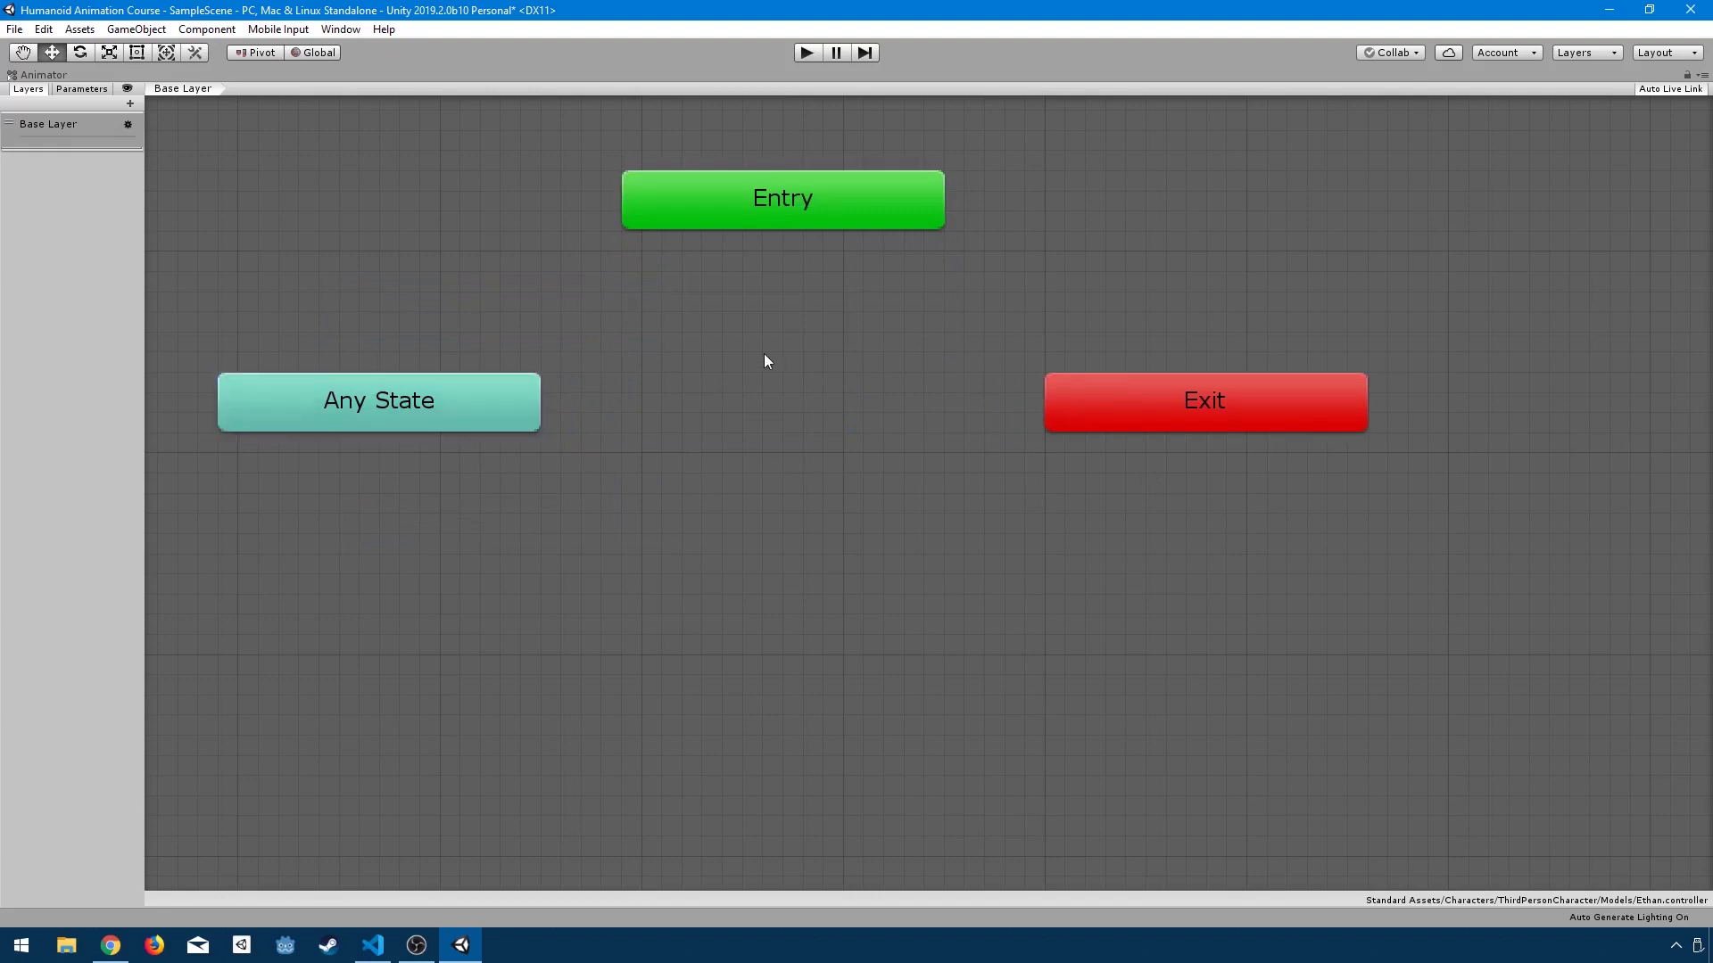
{"action": "key", "text": "shift+space"}
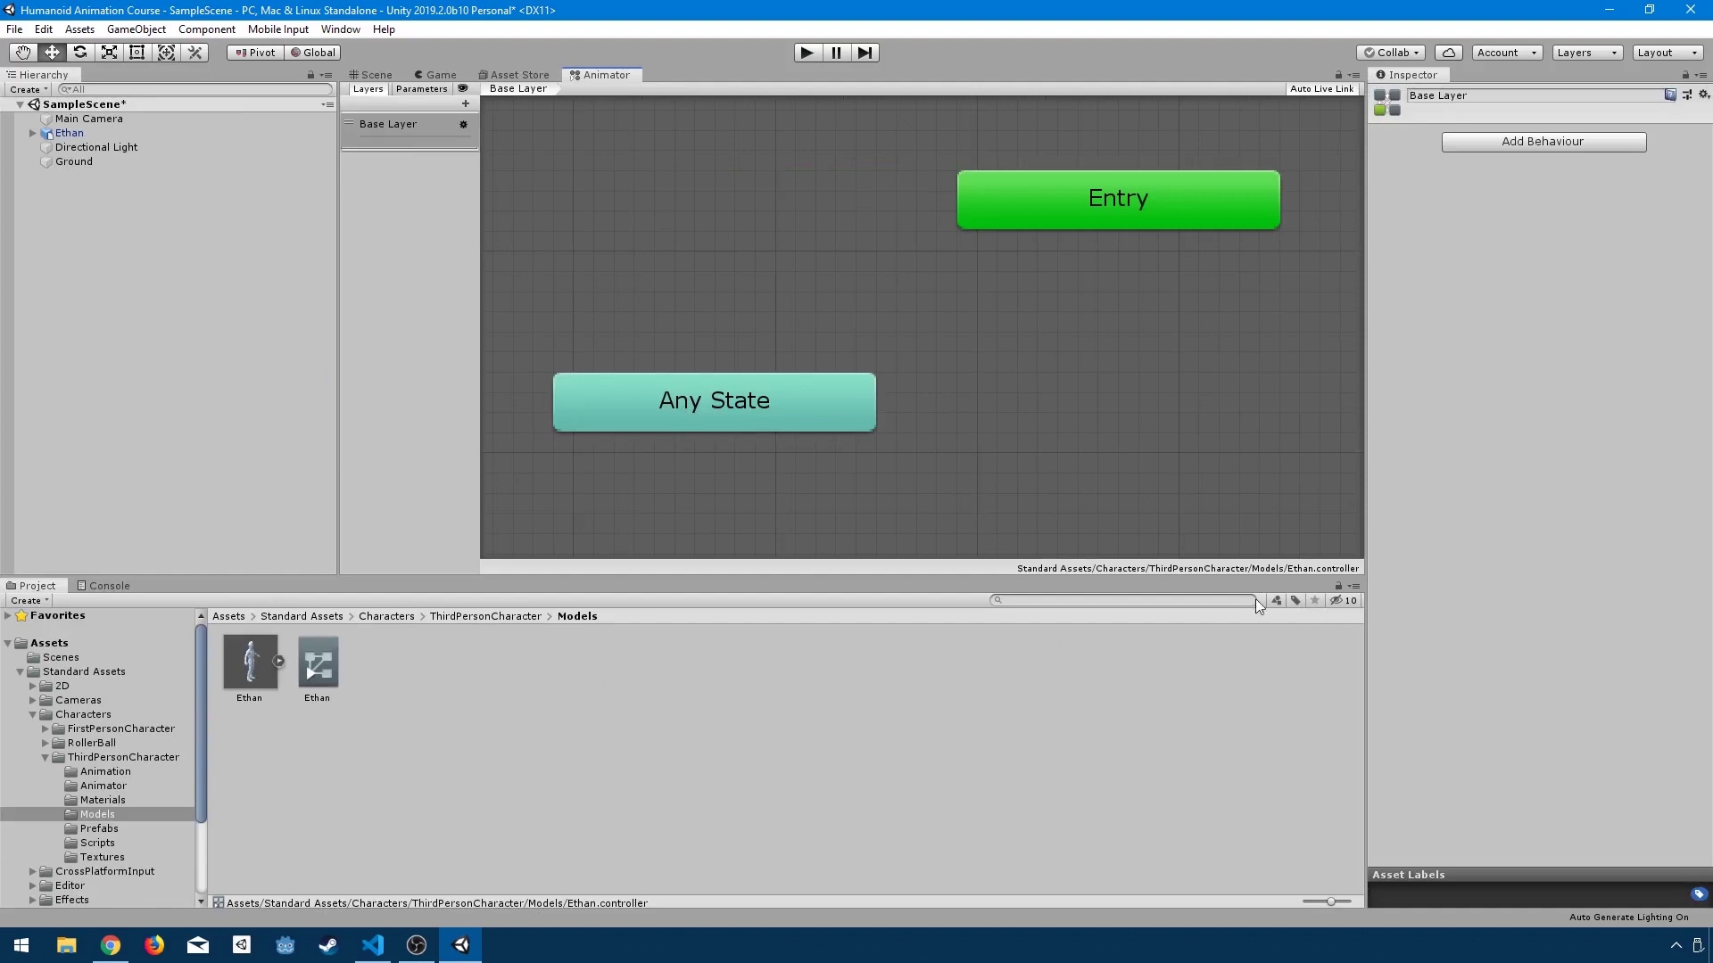
Step: Search the Project for t:animationclip and shrink the icon size to show a one-line list
{"action": "left_click", "coordinate": [1207, 600]}
{"action": "type", "text": "t:"}
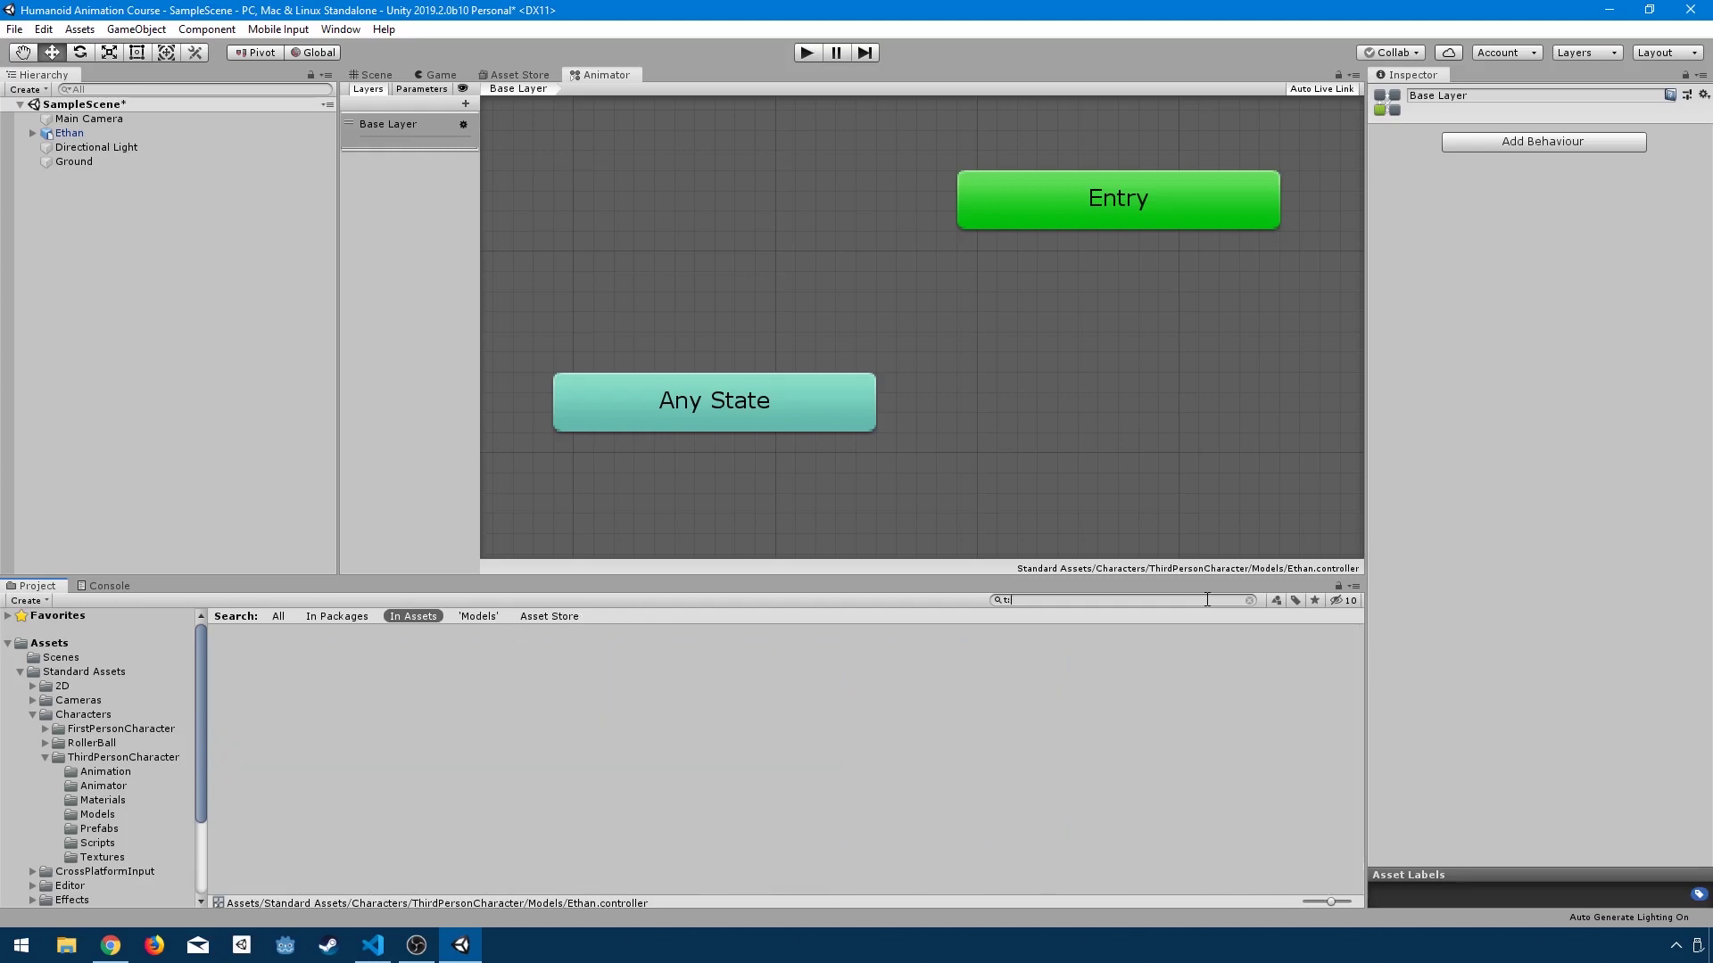
{"action": "type", "text": "nimationclip"}
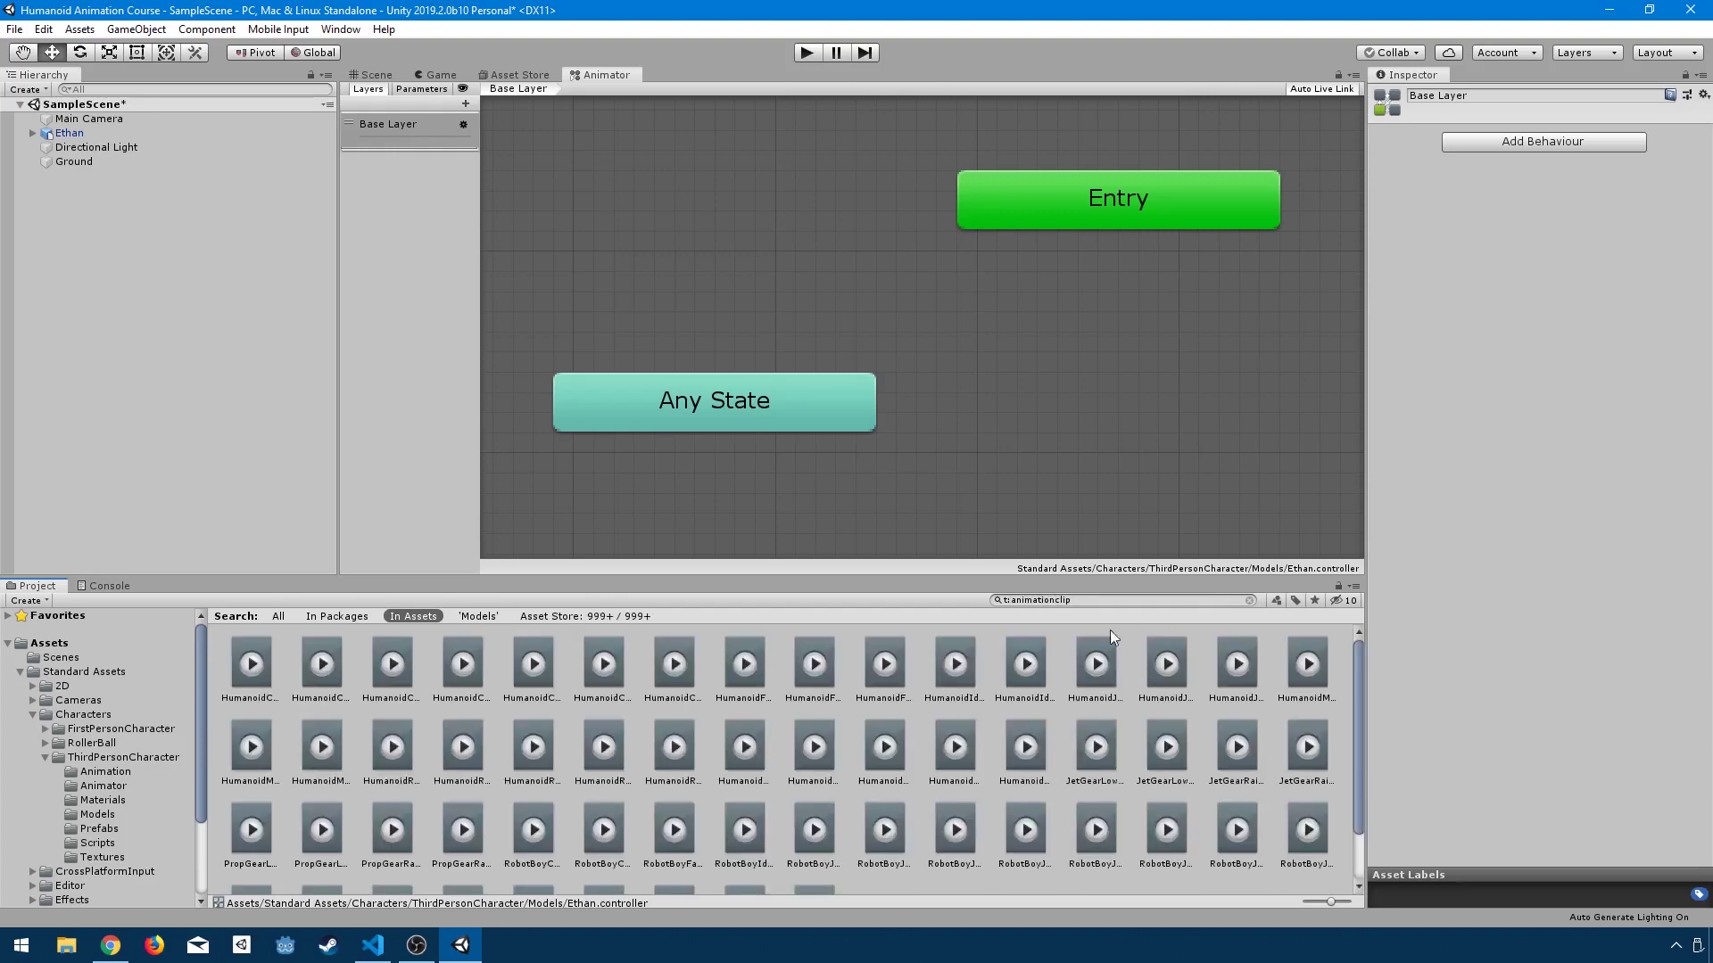
{"action": "scroll", "coordinate": [861, 709], "scroll_direction": "down", "scroll_amount": 1}
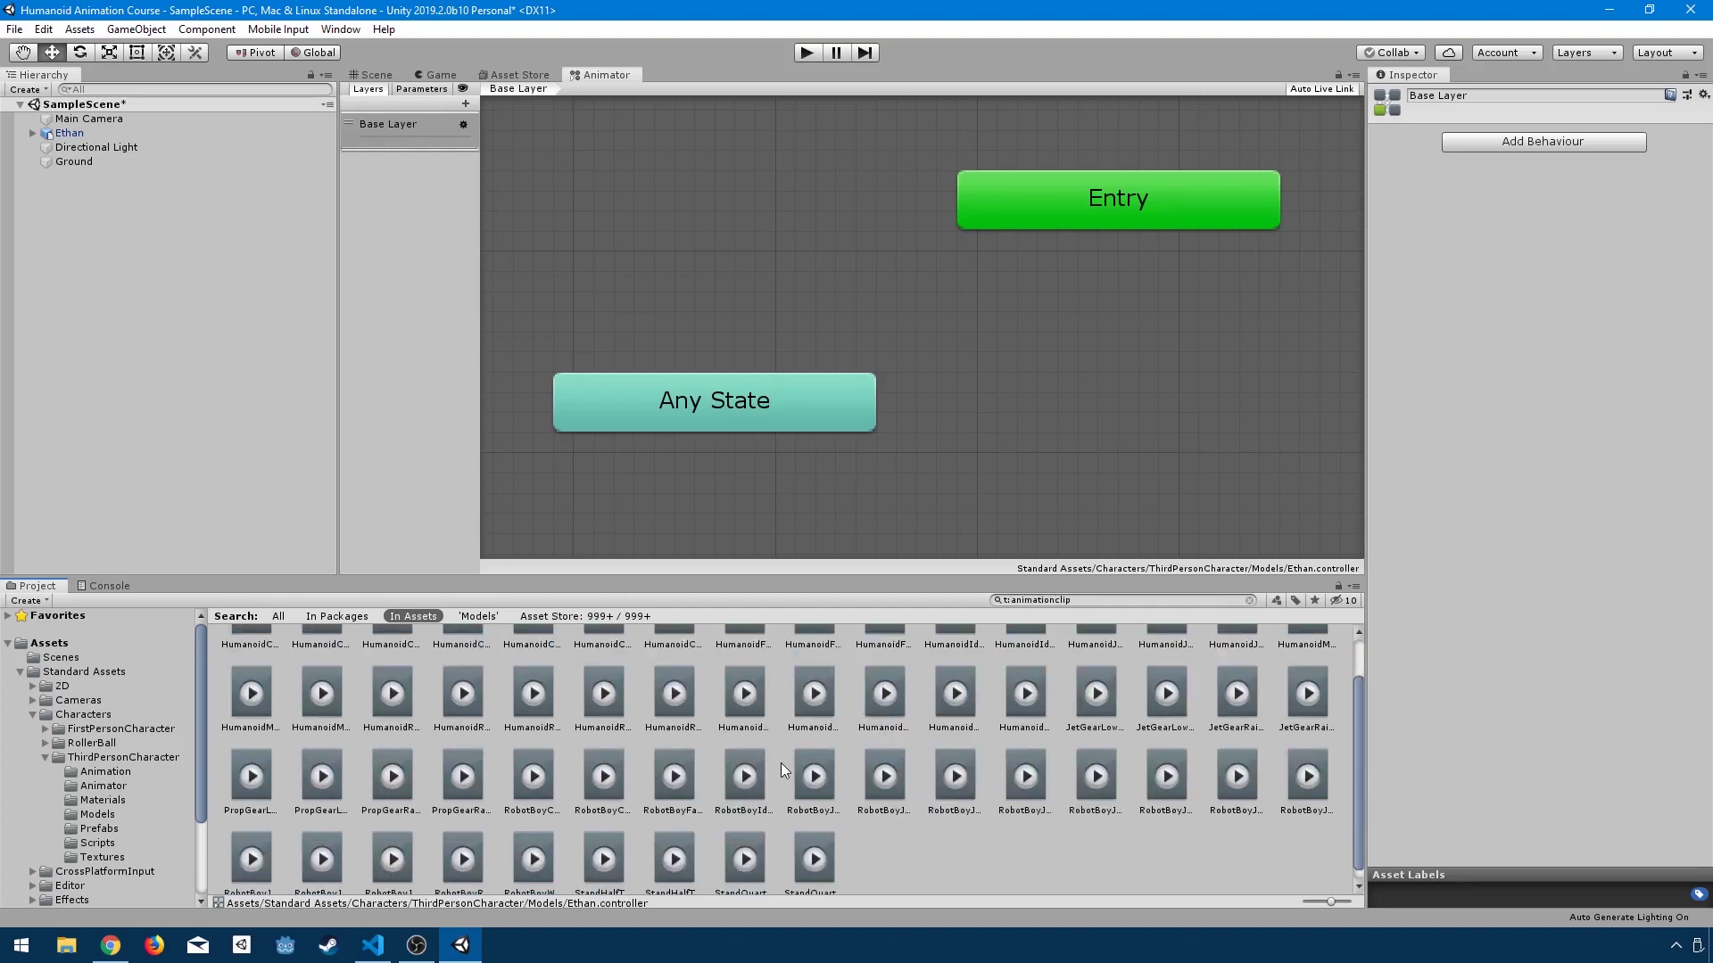
{"action": "scroll", "coordinate": [779, 763], "scroll_direction": "up", "scroll_amount": 1}
{"action": "left_click_drag", "start_coordinate": [1330, 898], "coordinate": [1212, 891]}
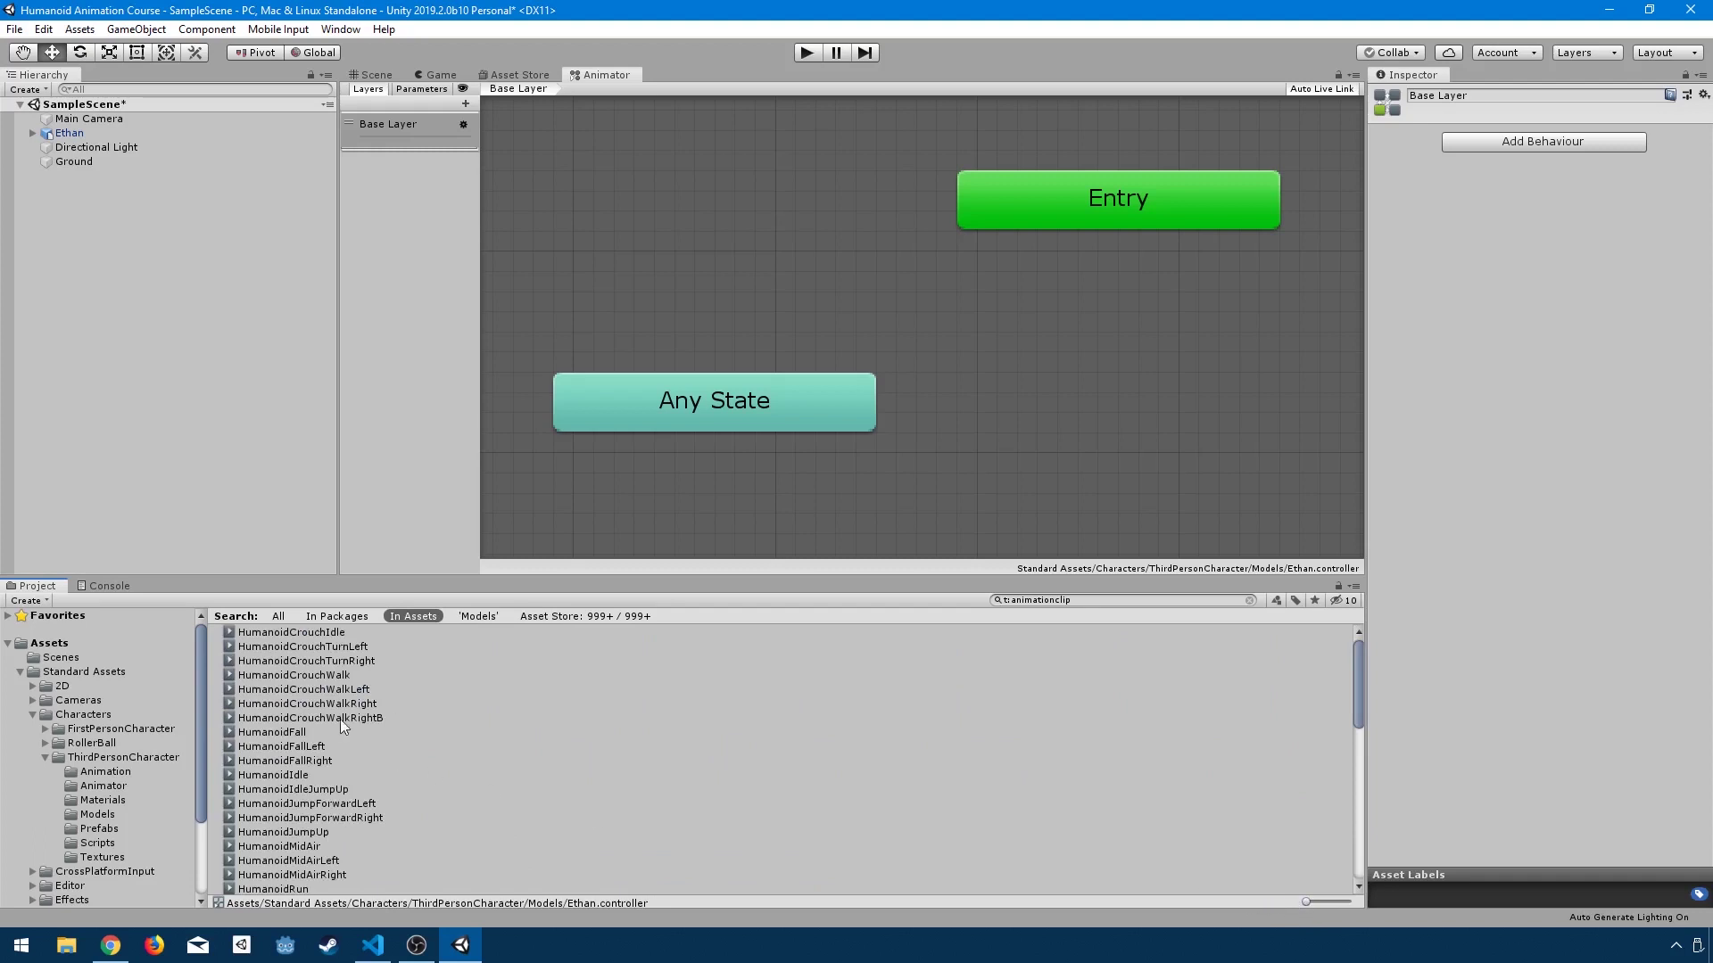
{"action": "scroll", "coordinate": [336, 714], "scroll_direction": "down", "scroll_amount": 1}
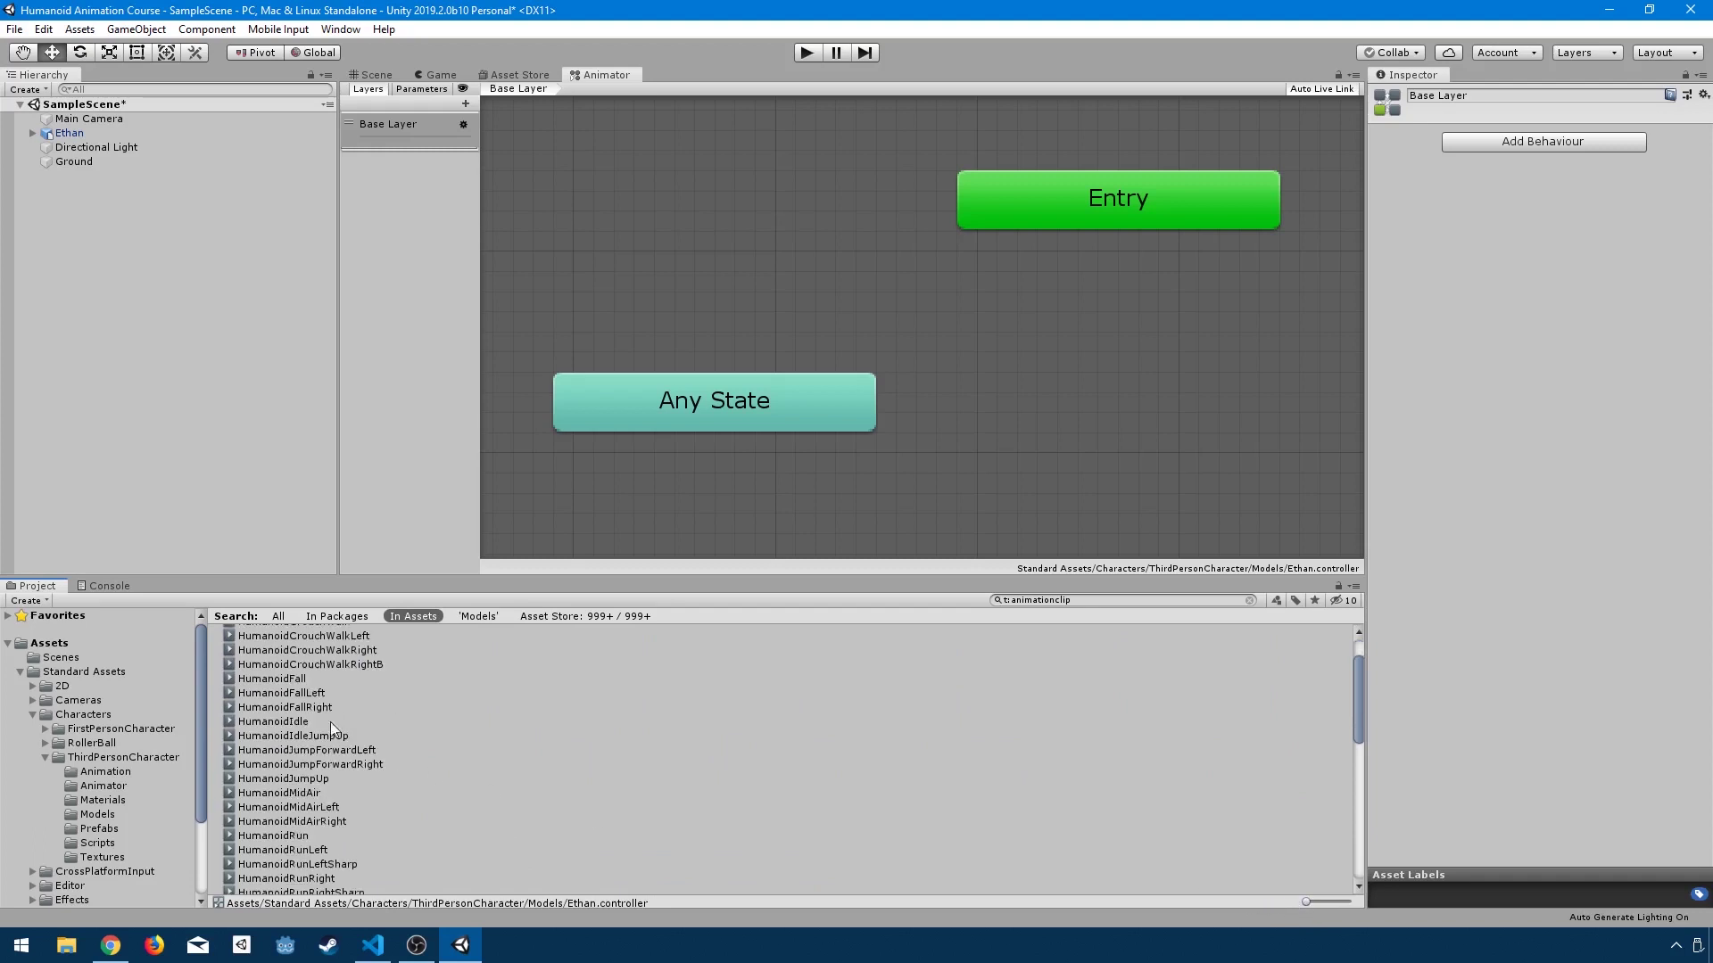
{"action": "scroll", "coordinate": [330, 720], "scroll_direction": "down", "scroll_amount": 3}
{"action": "left_click_drag", "start_coordinate": [321, 748], "coordinate": [717, 321]}
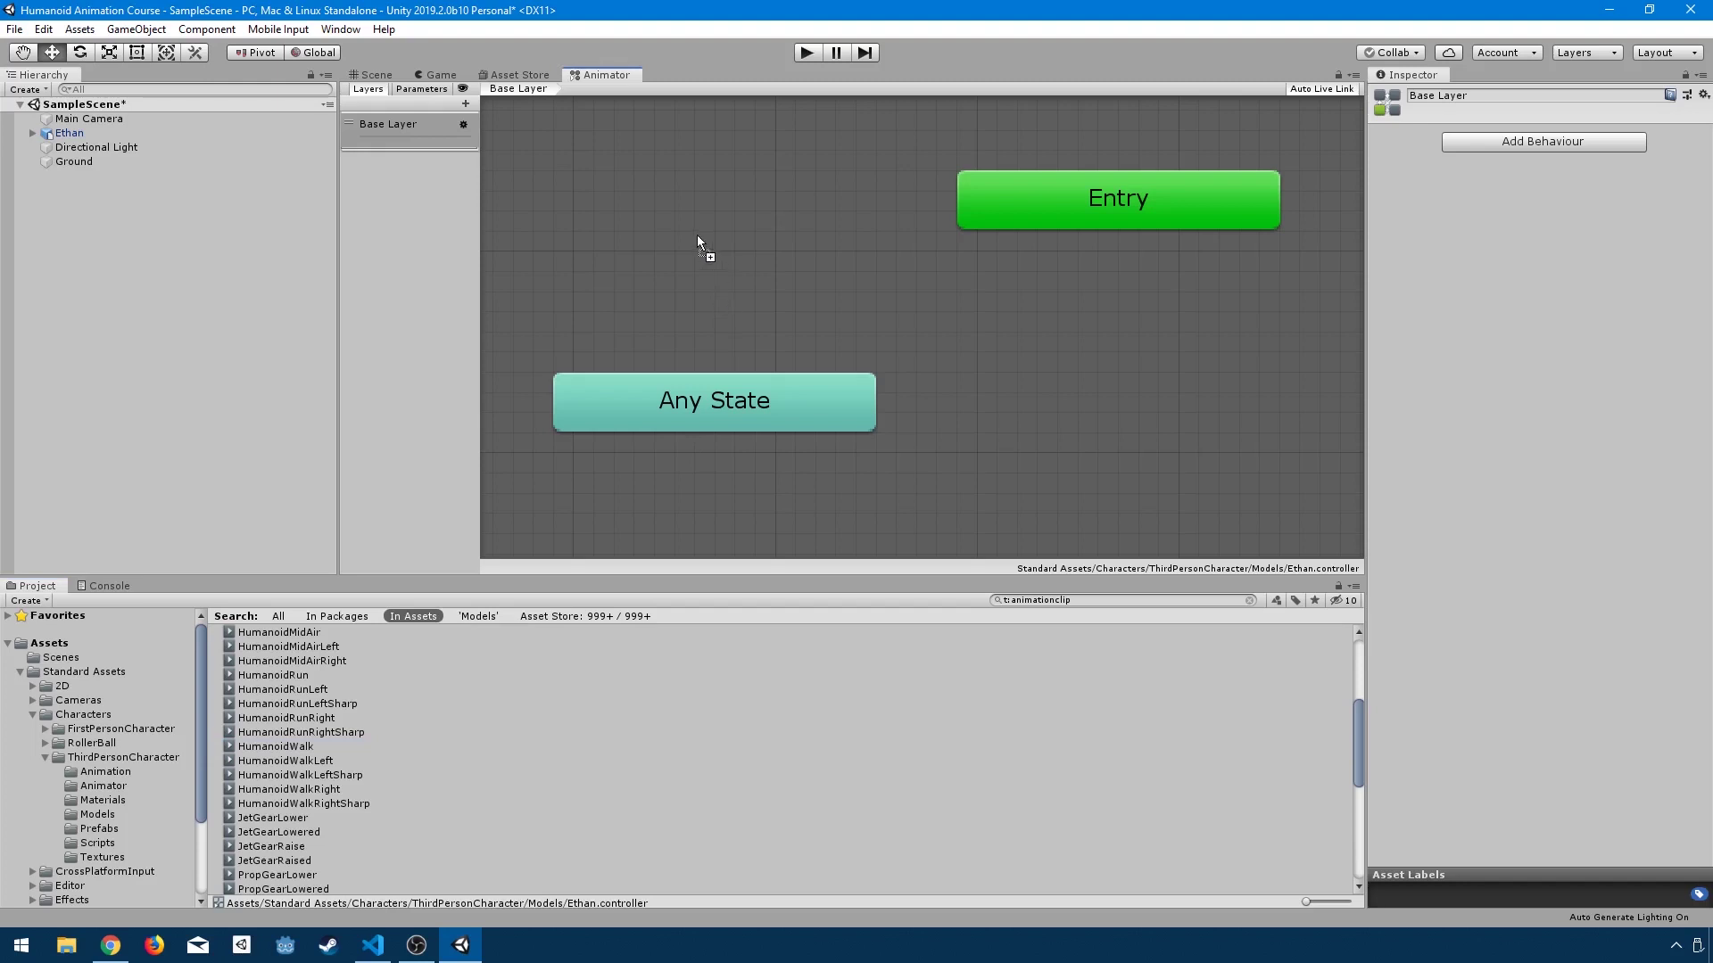
Step: Add HumanoidWalk and HumanoidRun states to the graph from the clip list
{"action": "left_click_drag", "start_coordinate": [698, 233], "coordinate": [698, 234]}
{"action": "left_click_drag", "start_coordinate": [773, 281], "coordinate": [604, 196]}
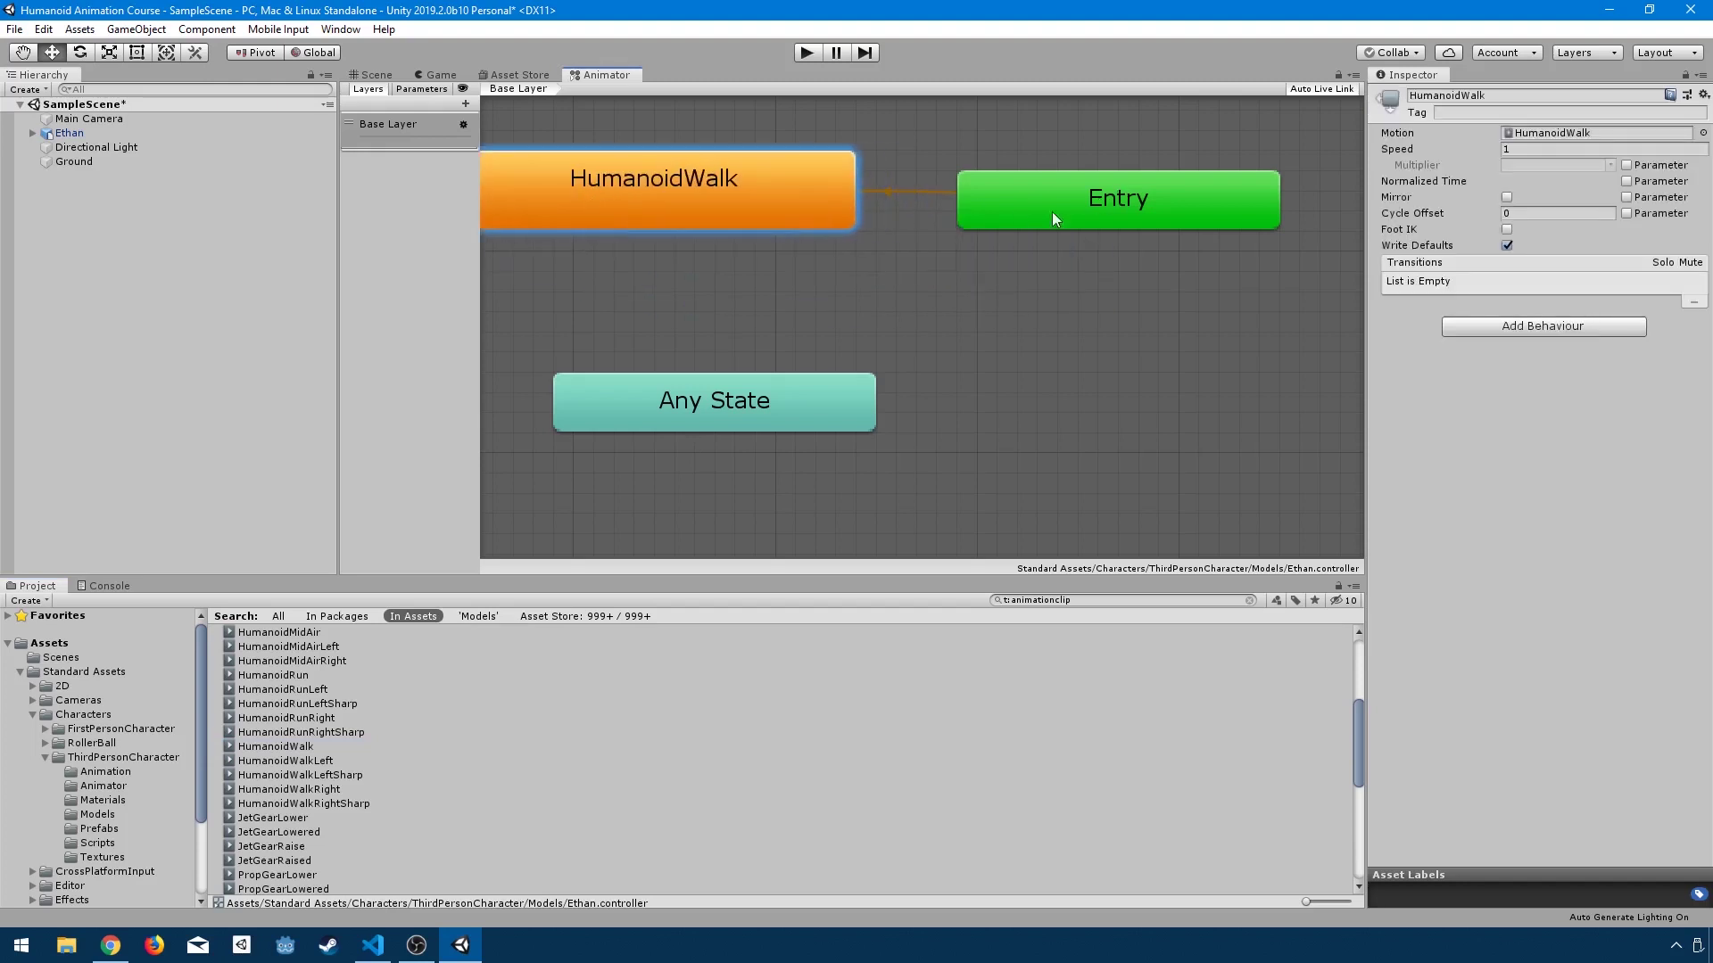
{"action": "key", "text": "a"}
{"action": "scroll", "coordinate": [799, 344], "scroll_direction": "up", "scroll_amount": 3}
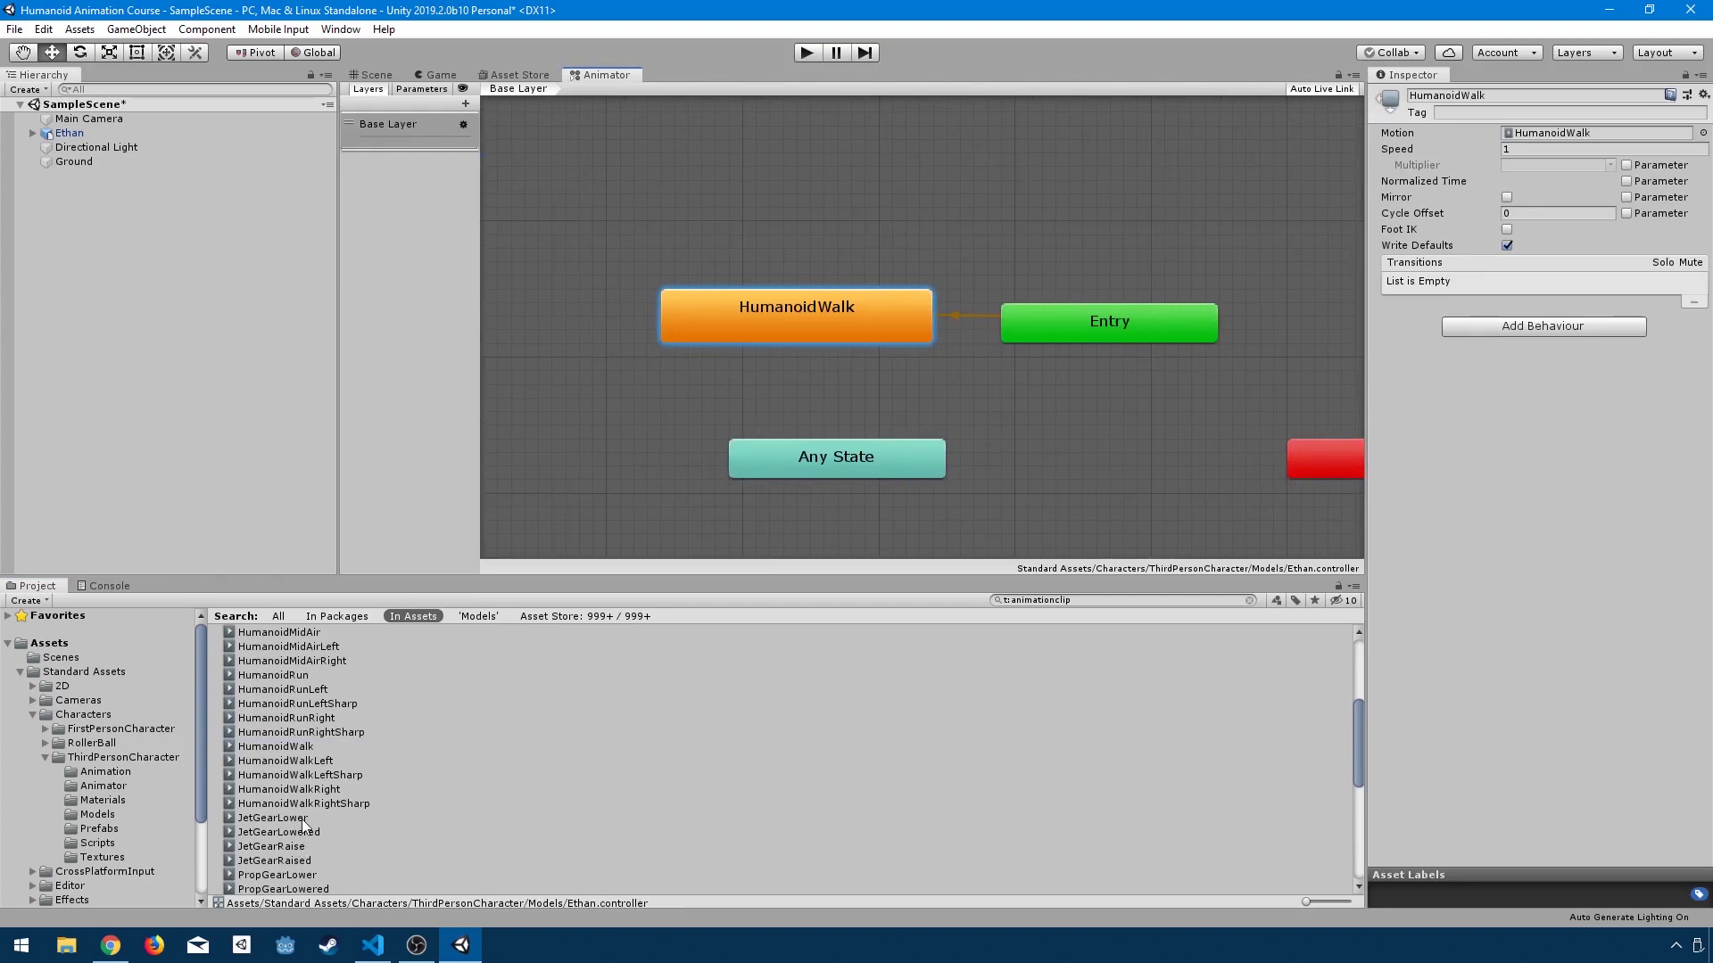
{"action": "left_click_drag", "start_coordinate": [297, 678], "coordinate": [769, 228]}
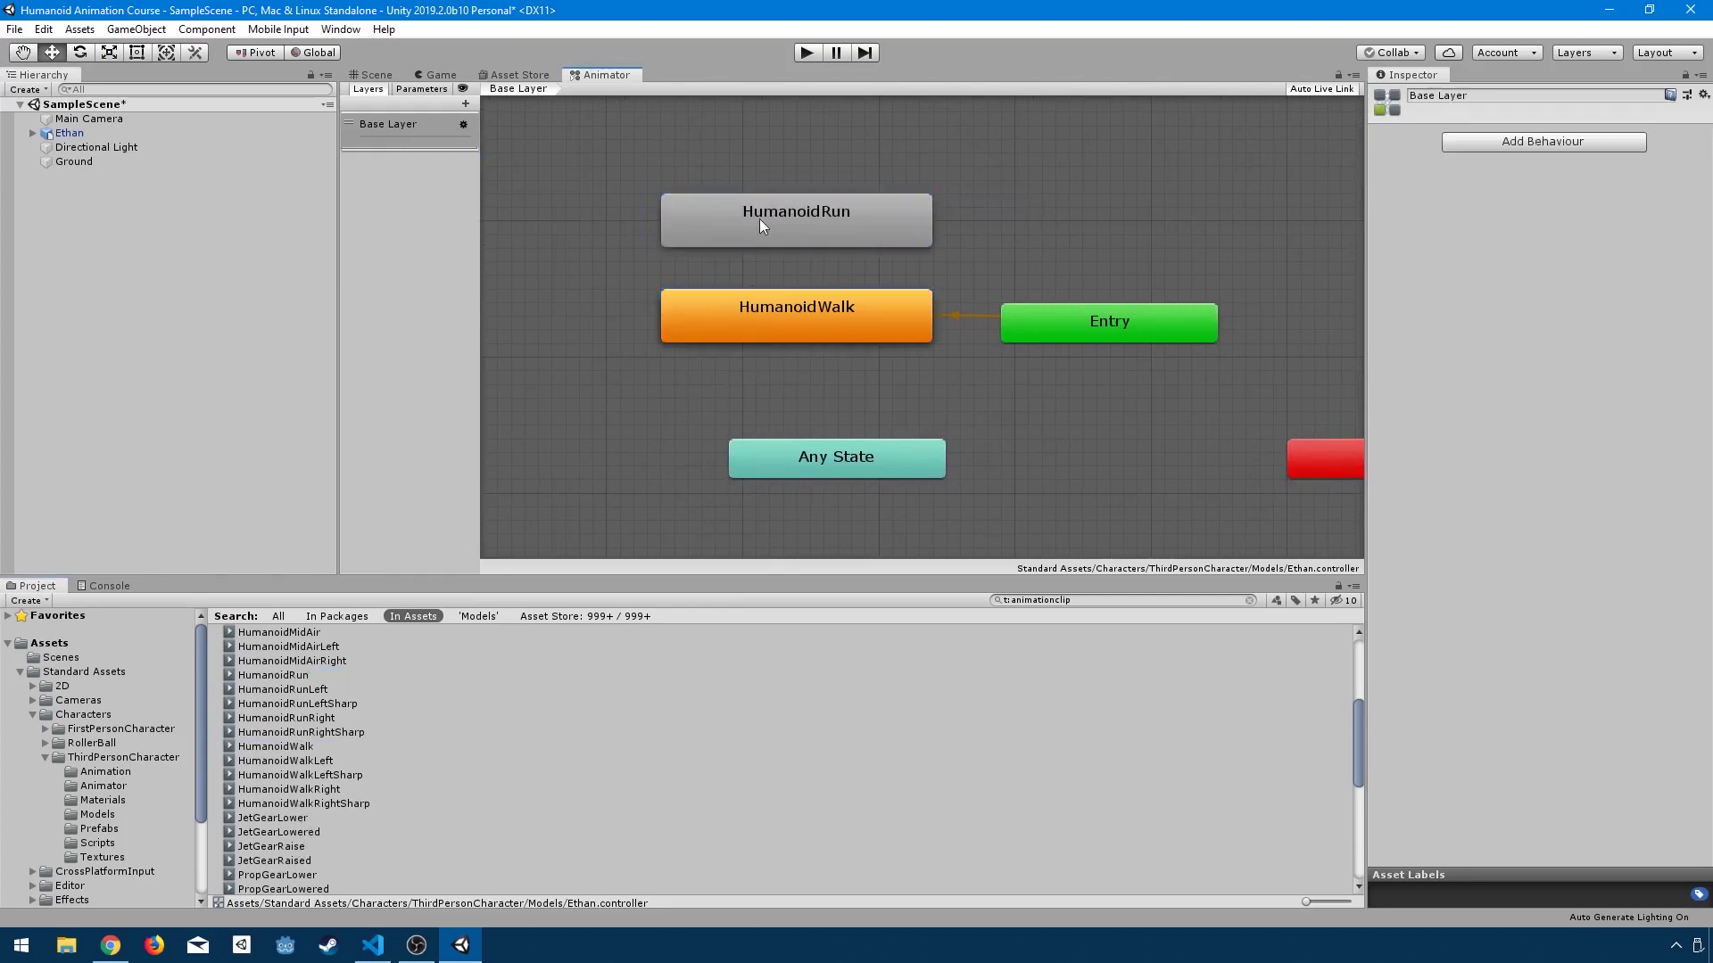
Step: Confirm HumanoidWalk is Entry's default and line up Entry, Any State and Exit around it
{"action": "left_click", "coordinate": [749, 307]}
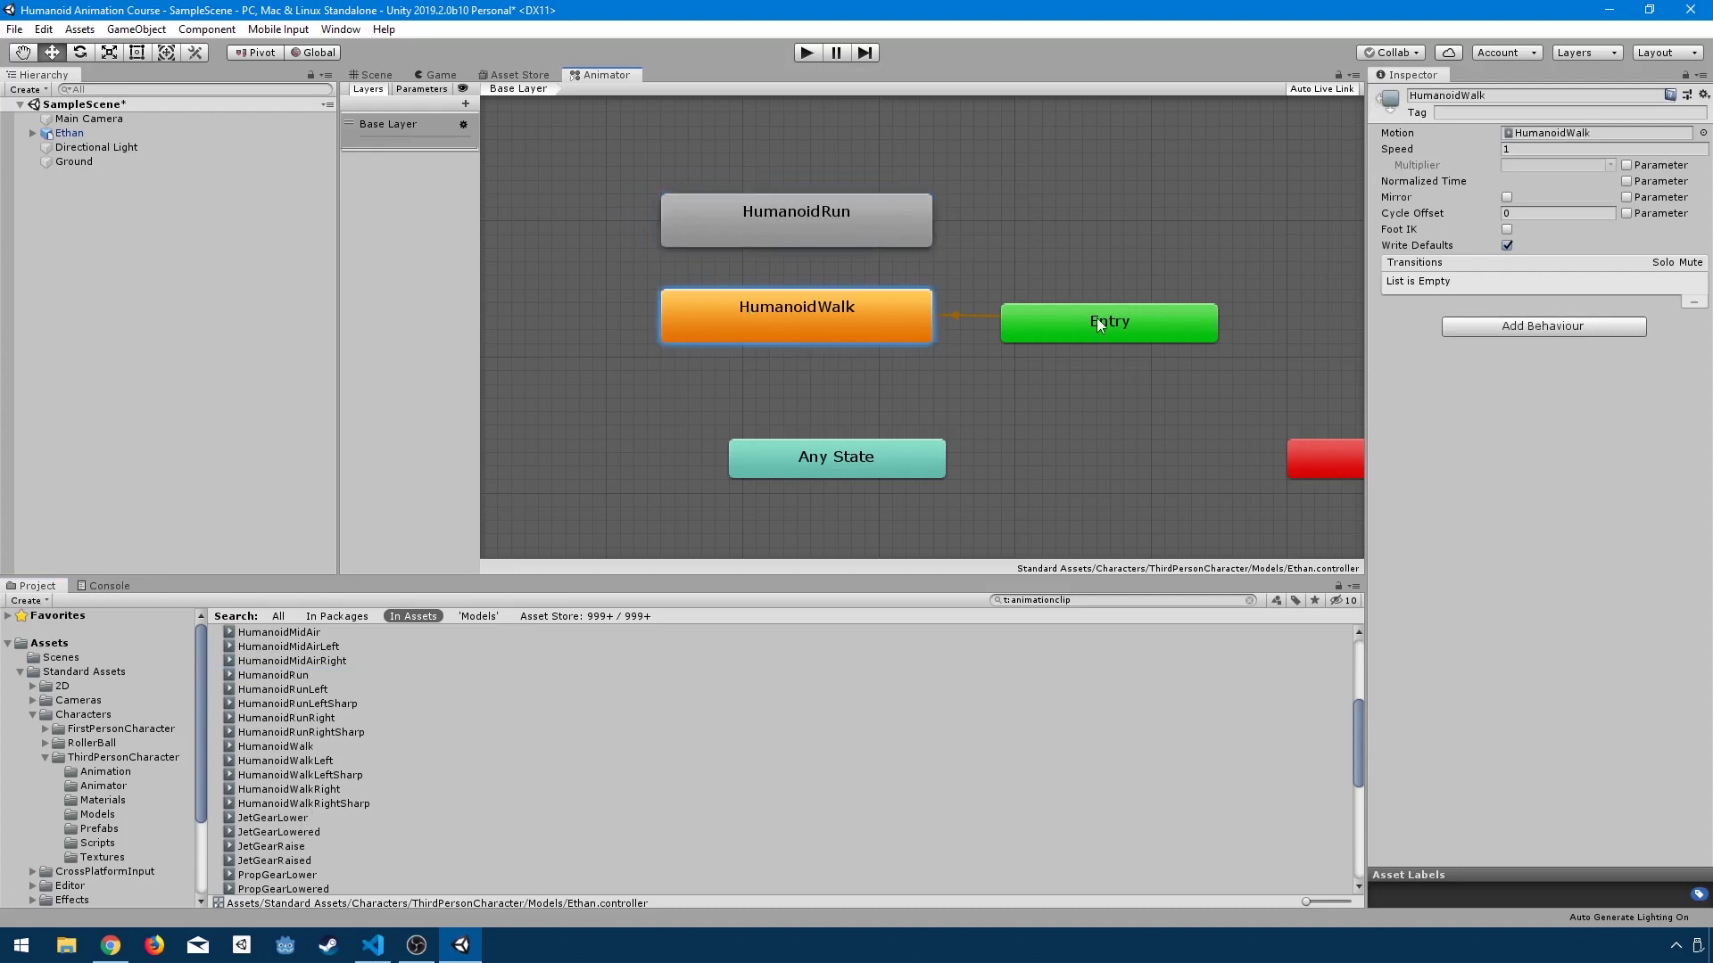
{"action": "left_click", "coordinate": [1130, 327]}
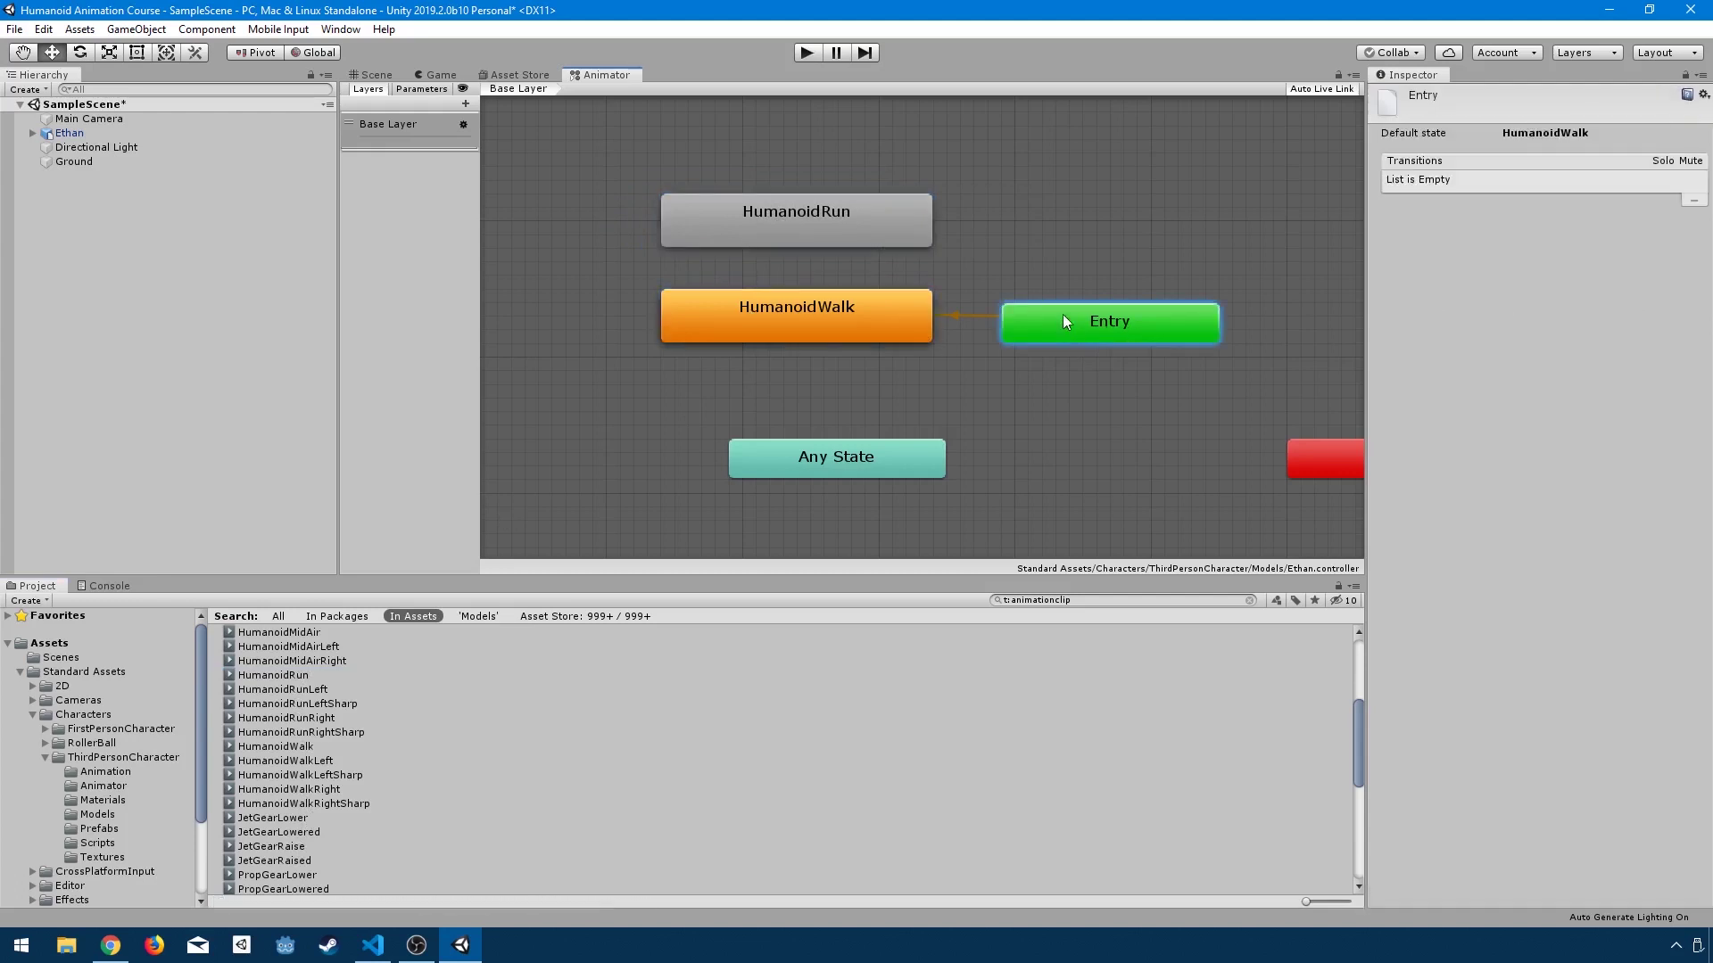
{"action": "left_click_drag", "start_coordinate": [1063, 315], "coordinate": [1063, 300]}
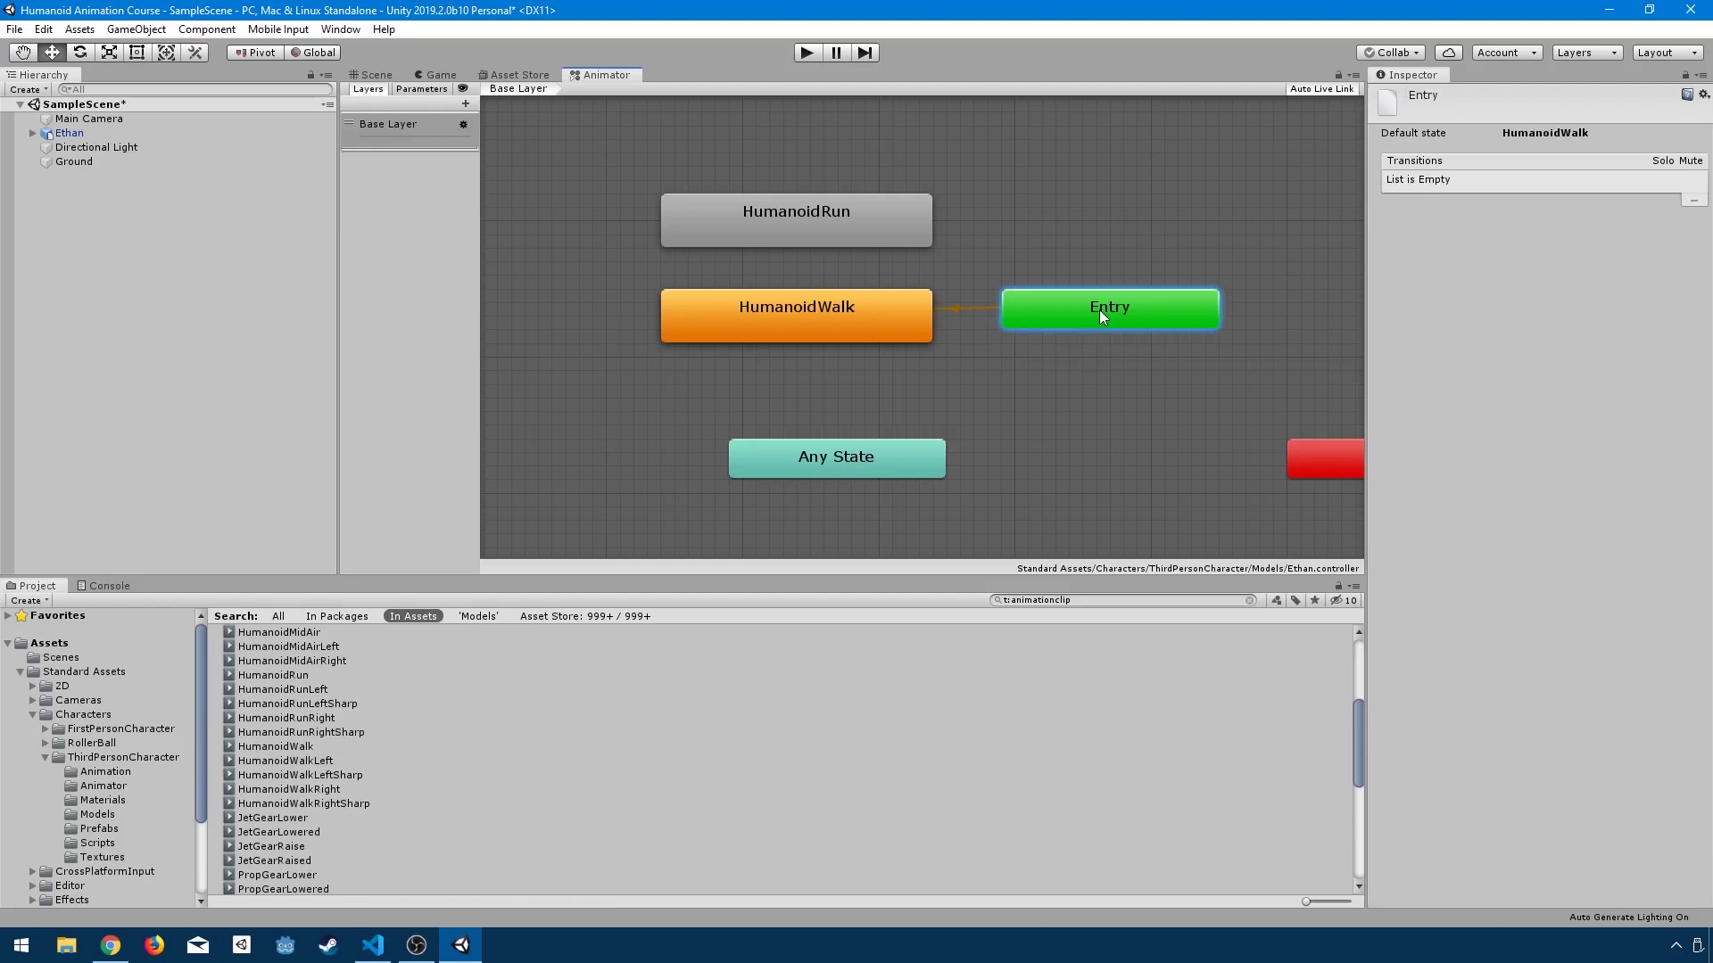
{"action": "left_click", "coordinate": [812, 340]}
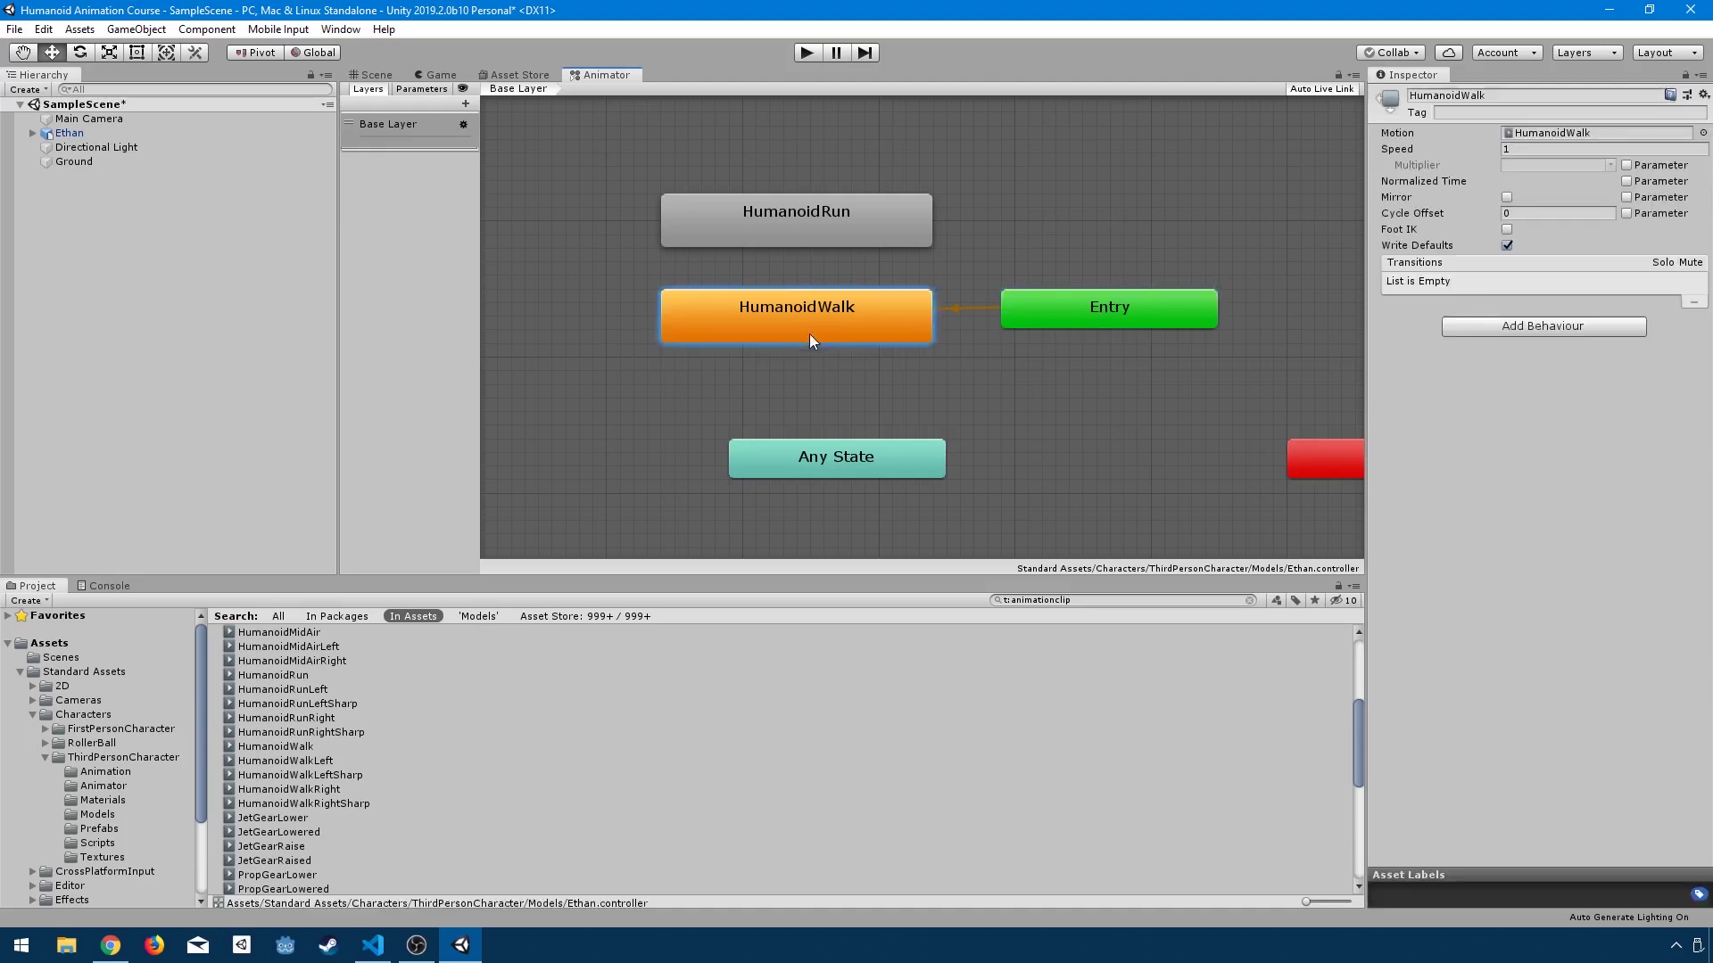
{"action": "left_click_drag", "start_coordinate": [877, 462], "coordinate": [656, 457]}
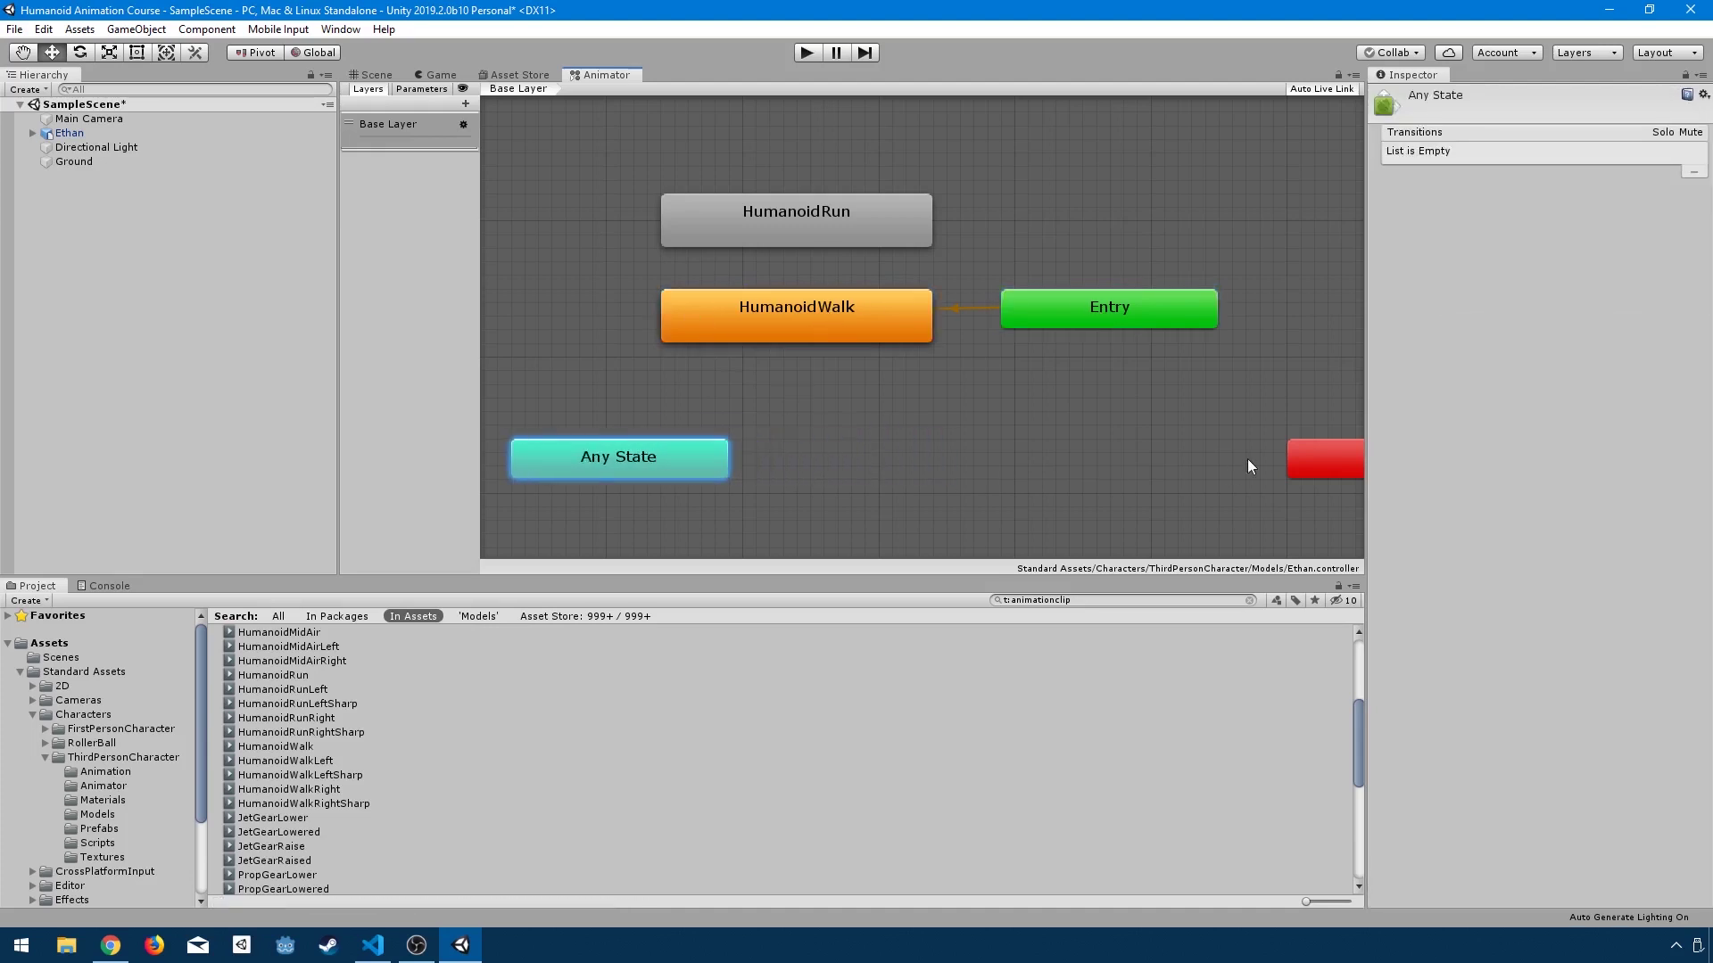
{"action": "left_click_drag", "start_coordinate": [1330, 462], "coordinate": [946, 459]}
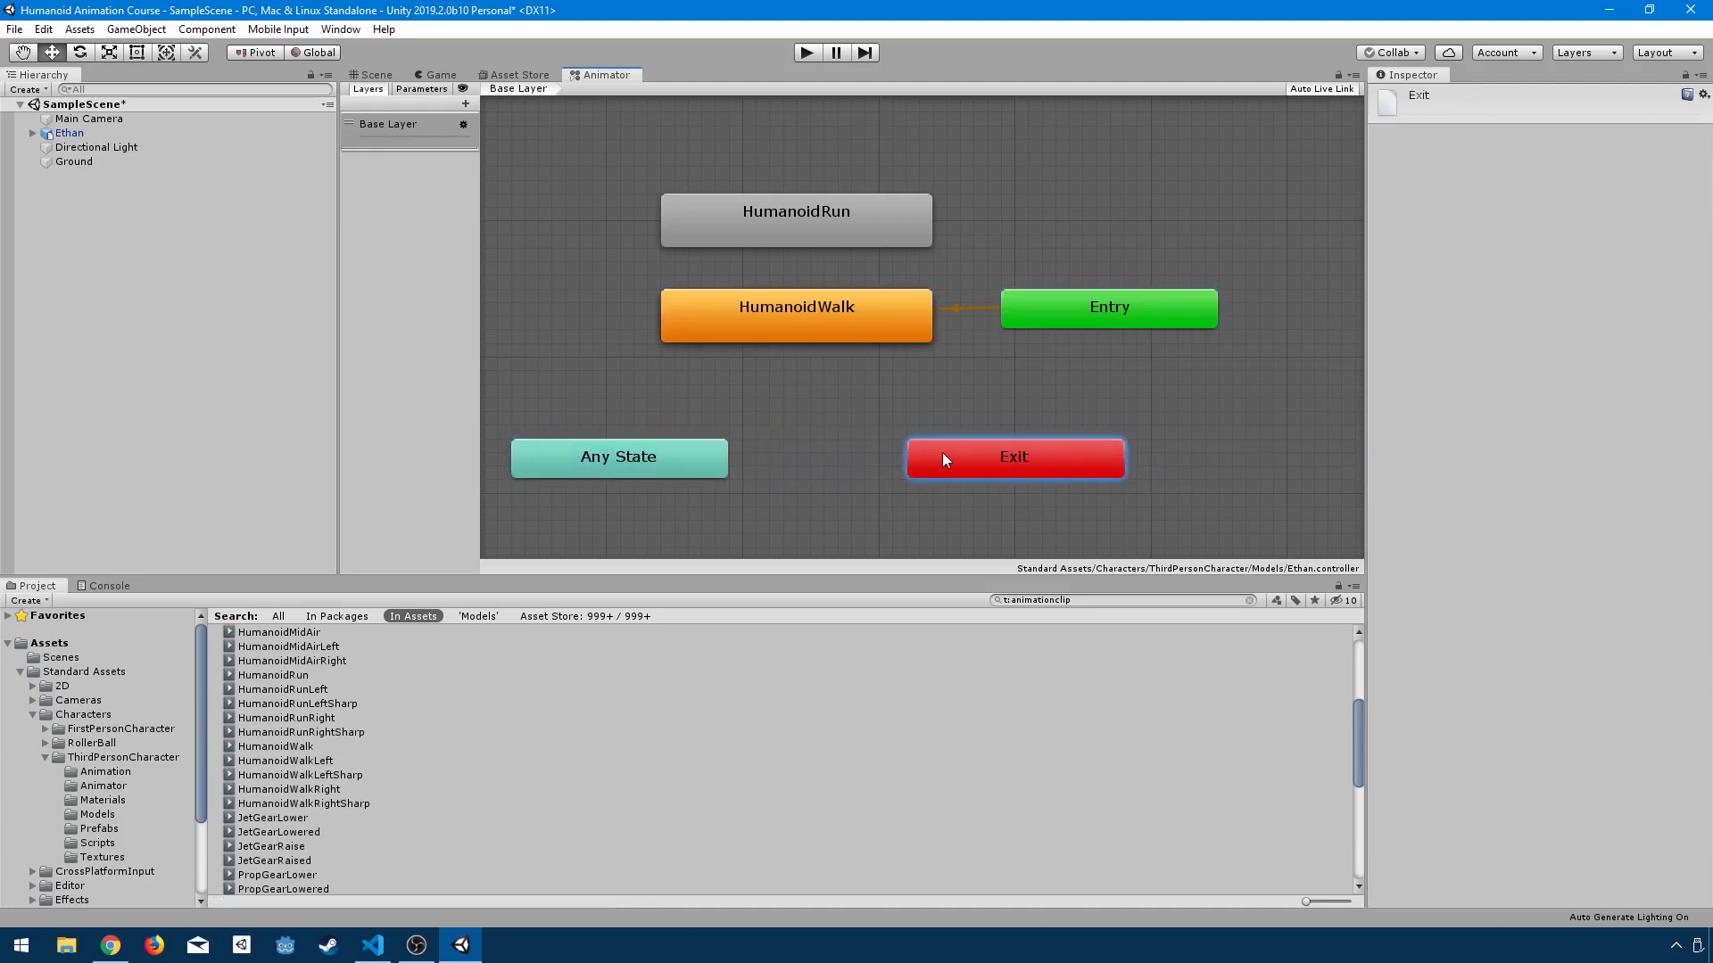
Step: Review HumanoidWalk's options, nudge Entry, and check the Ethan character's controller base layer
{"action": "left_click", "coordinate": [881, 326]}
{"action": "right_click", "coordinate": [881, 326]}
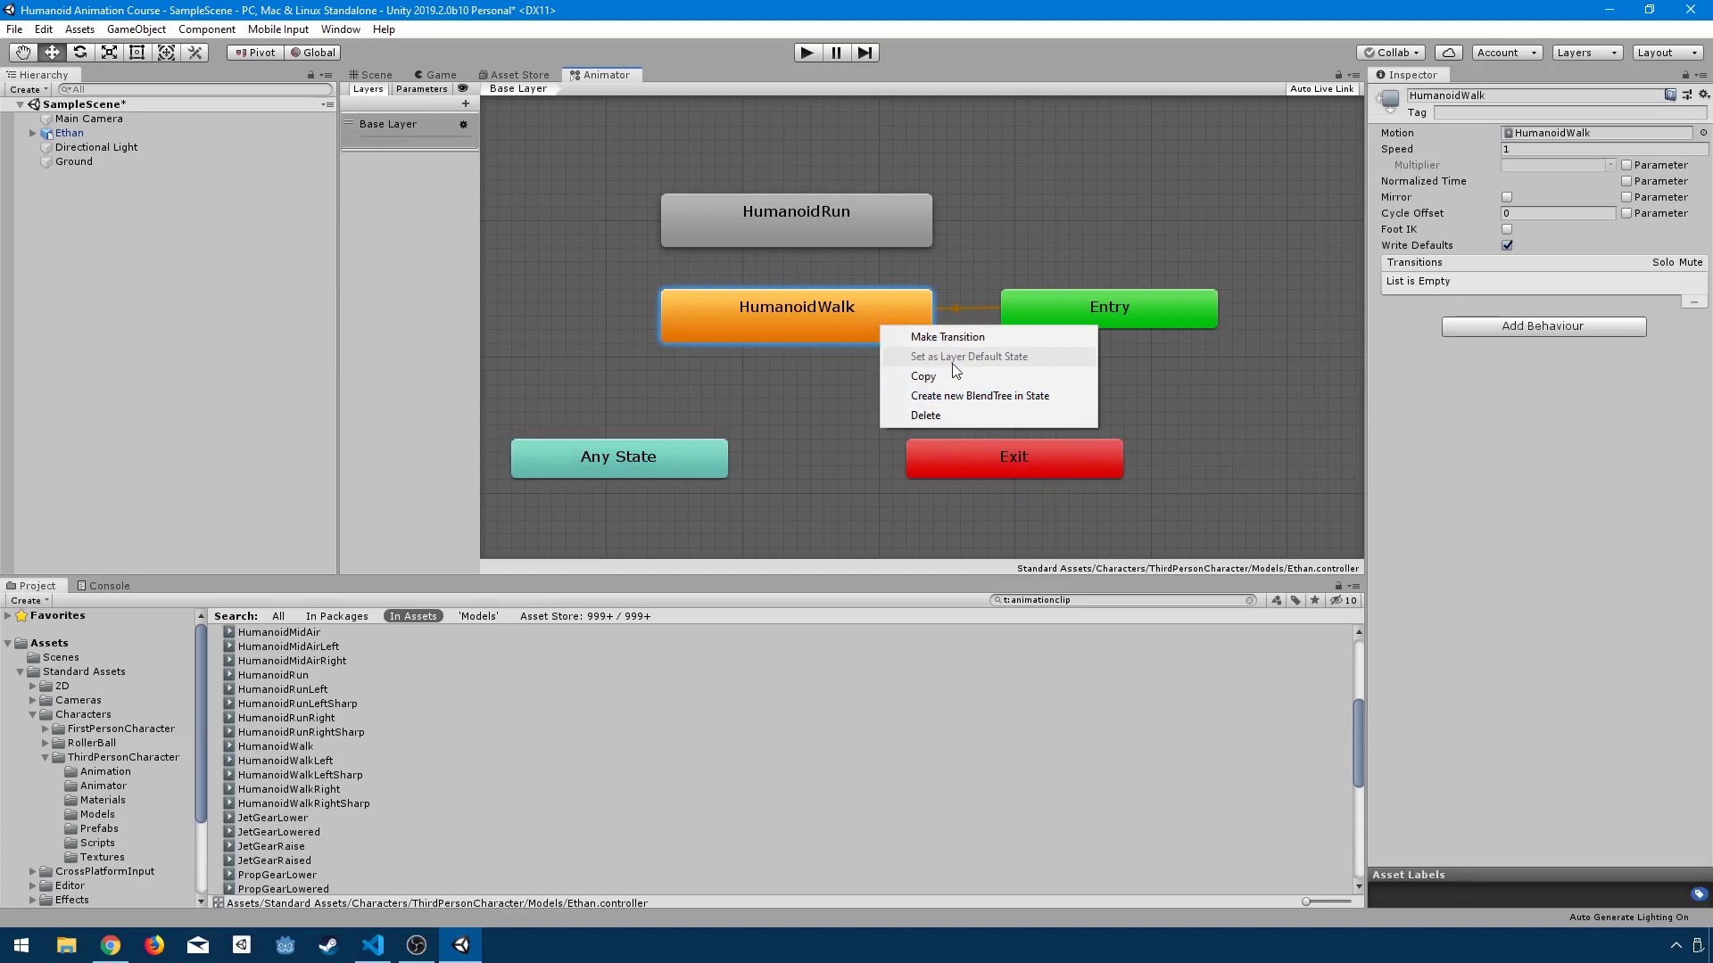
{"action": "left_click", "coordinate": [1153, 361]}
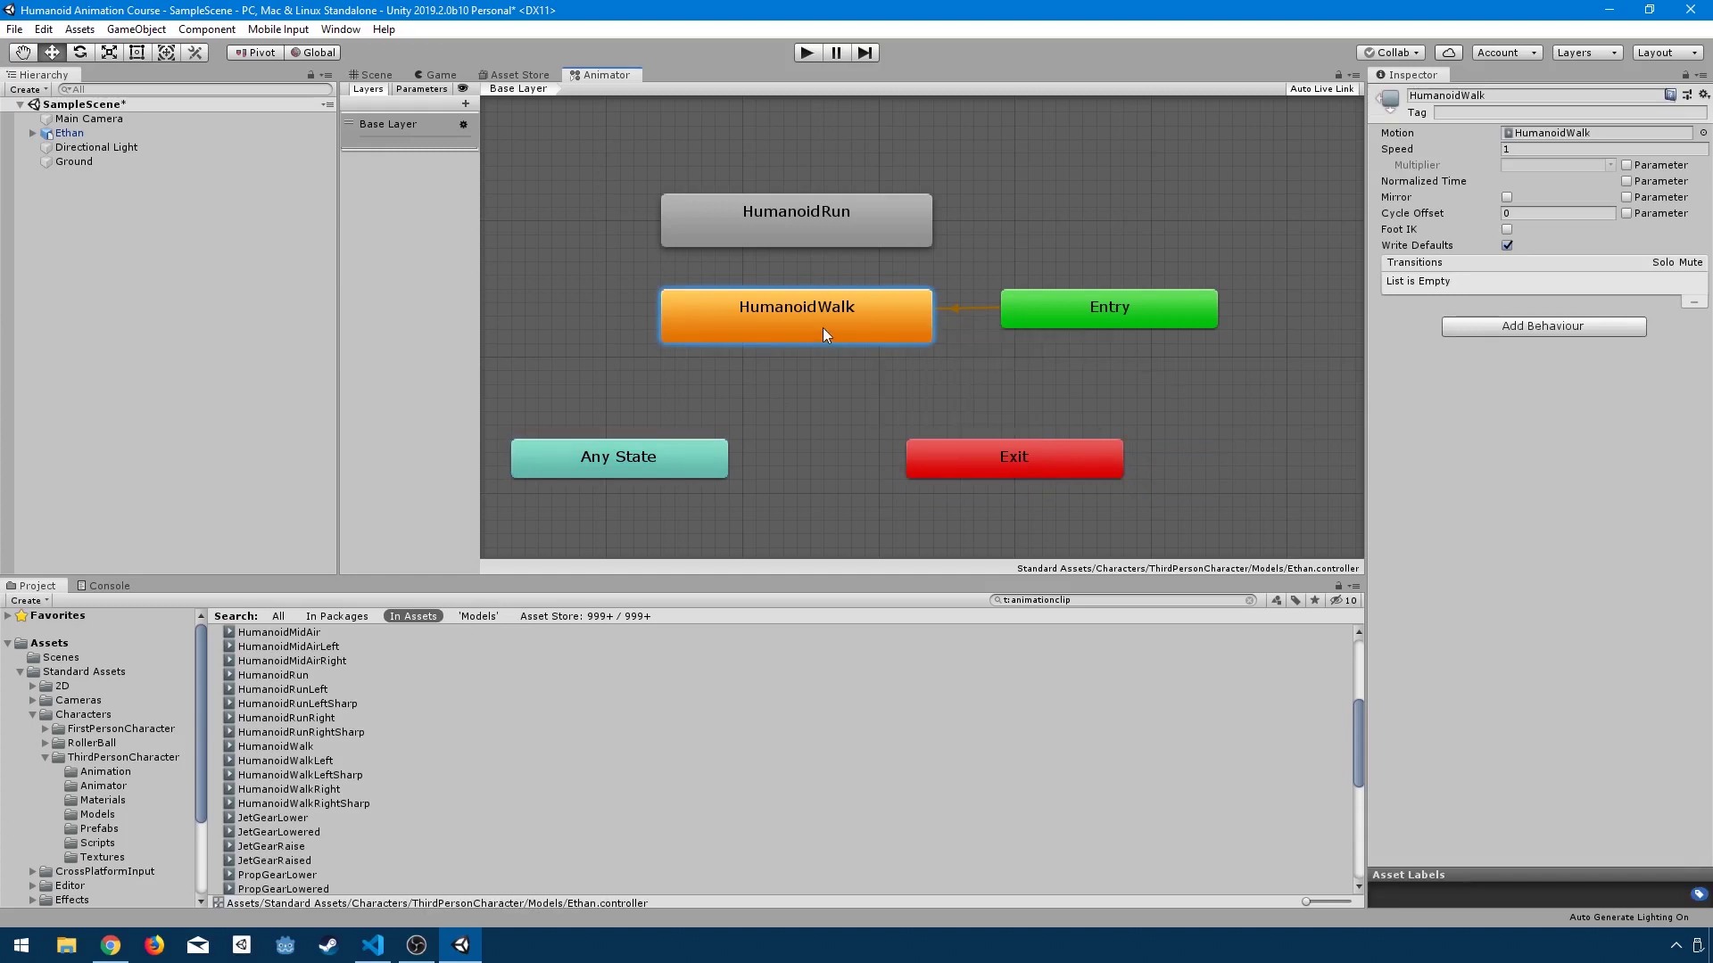
{"action": "left_click_drag", "start_coordinate": [1094, 317], "coordinate": [1137, 316]}
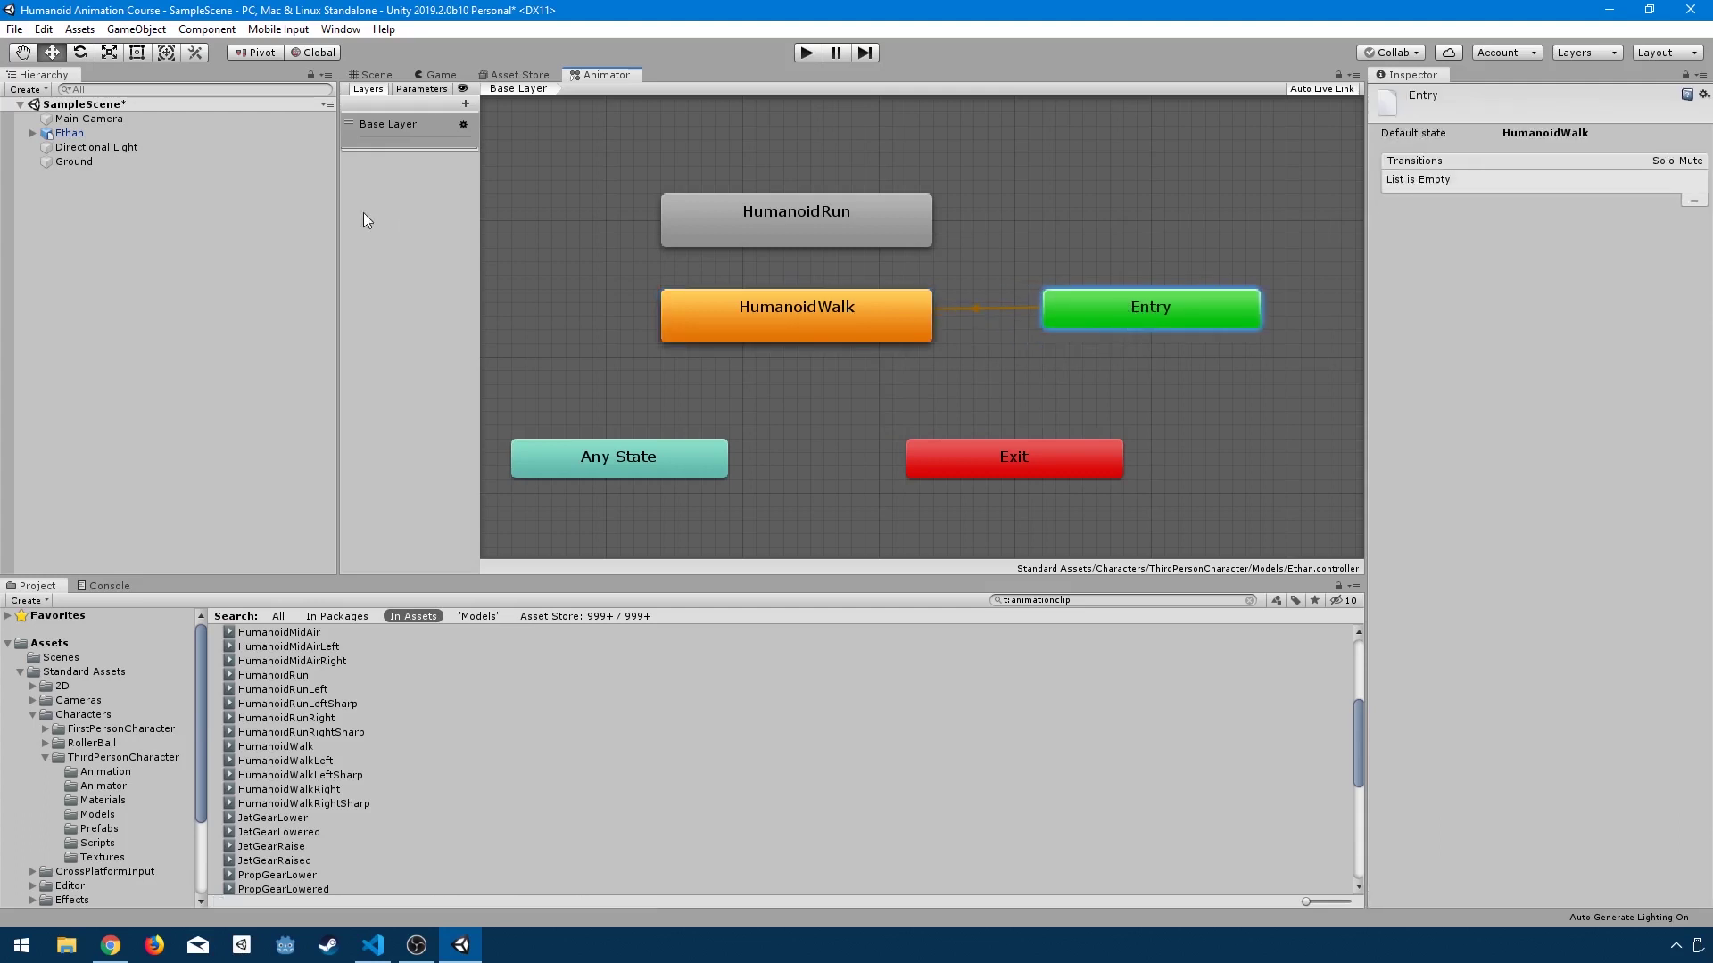
{"action": "left_click", "coordinate": [124, 133]}
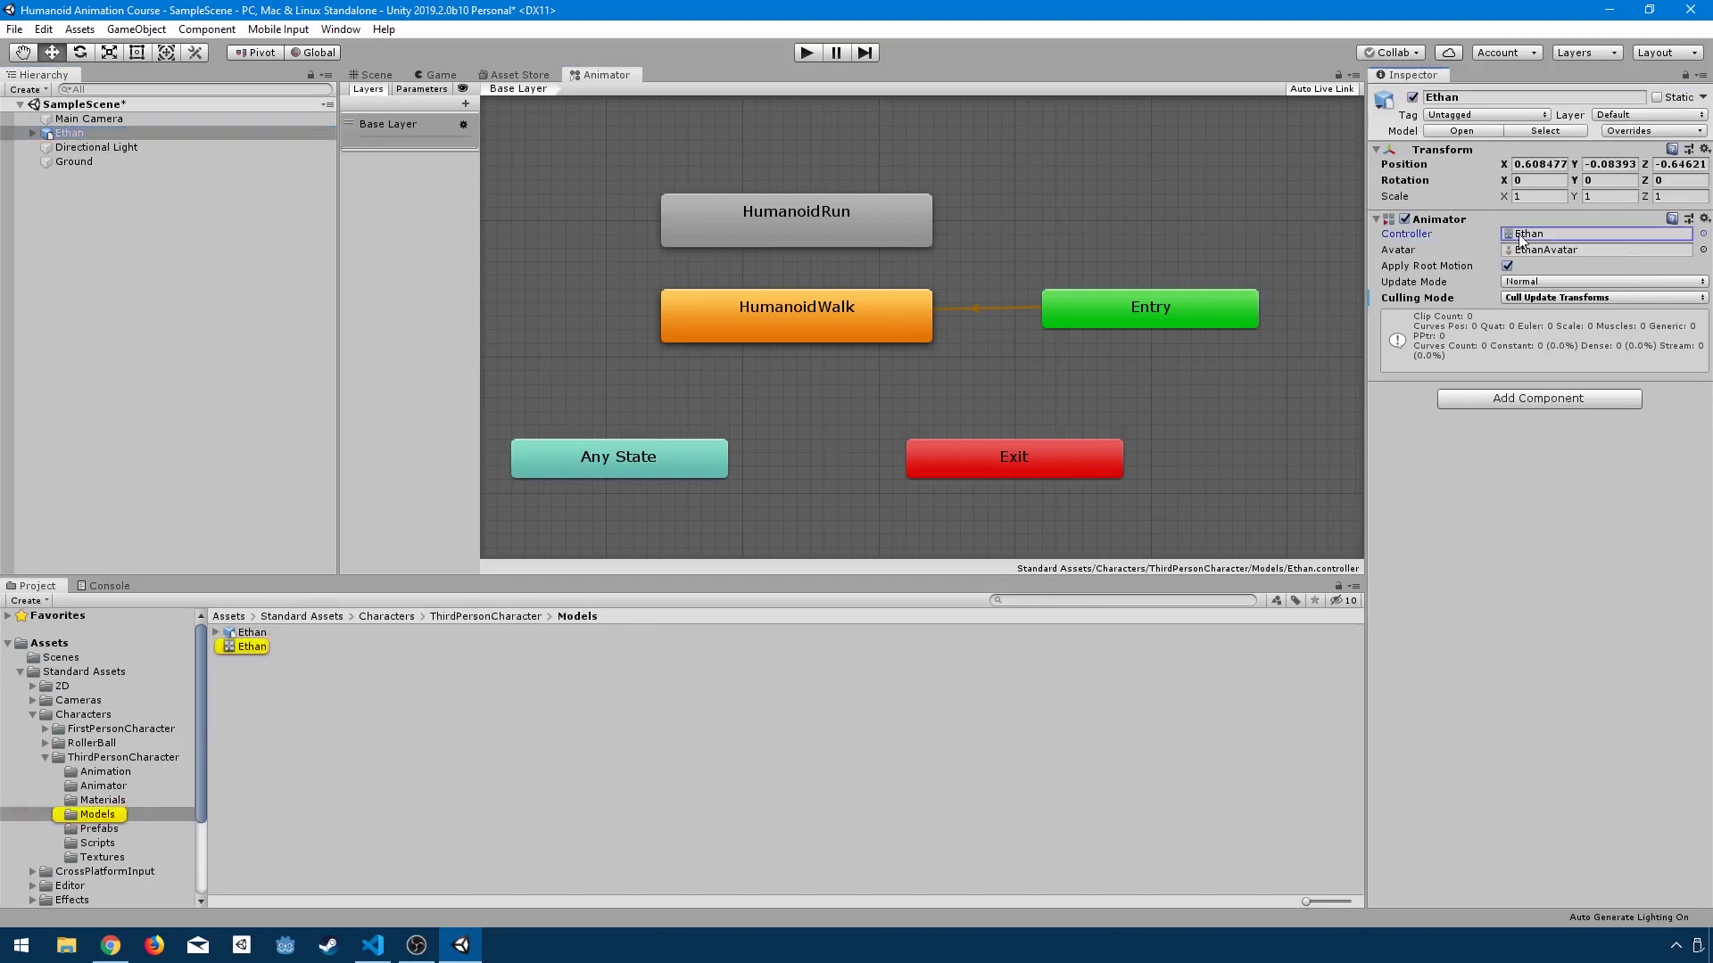
{"action": "left_click", "coordinate": [999, 214]}
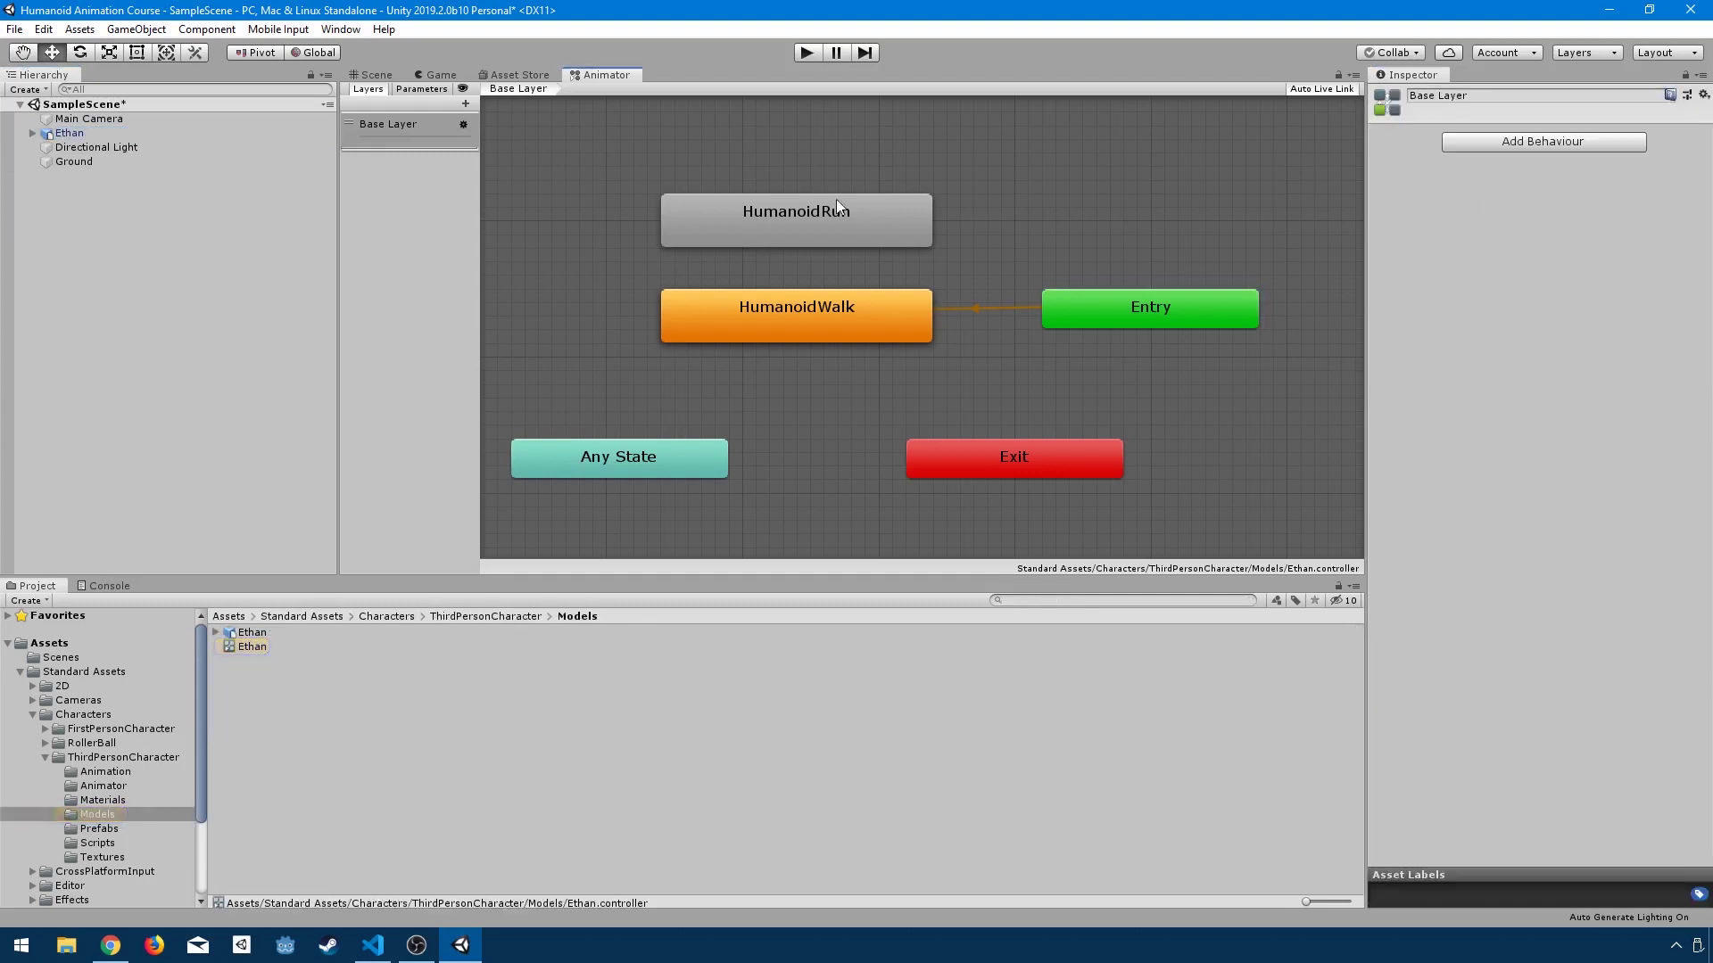
Step: Set HumanoidRun as the layer default state and move Entry up beside it
{"action": "left_click", "coordinate": [837, 200]}
{"action": "right_click", "coordinate": [799, 206]}
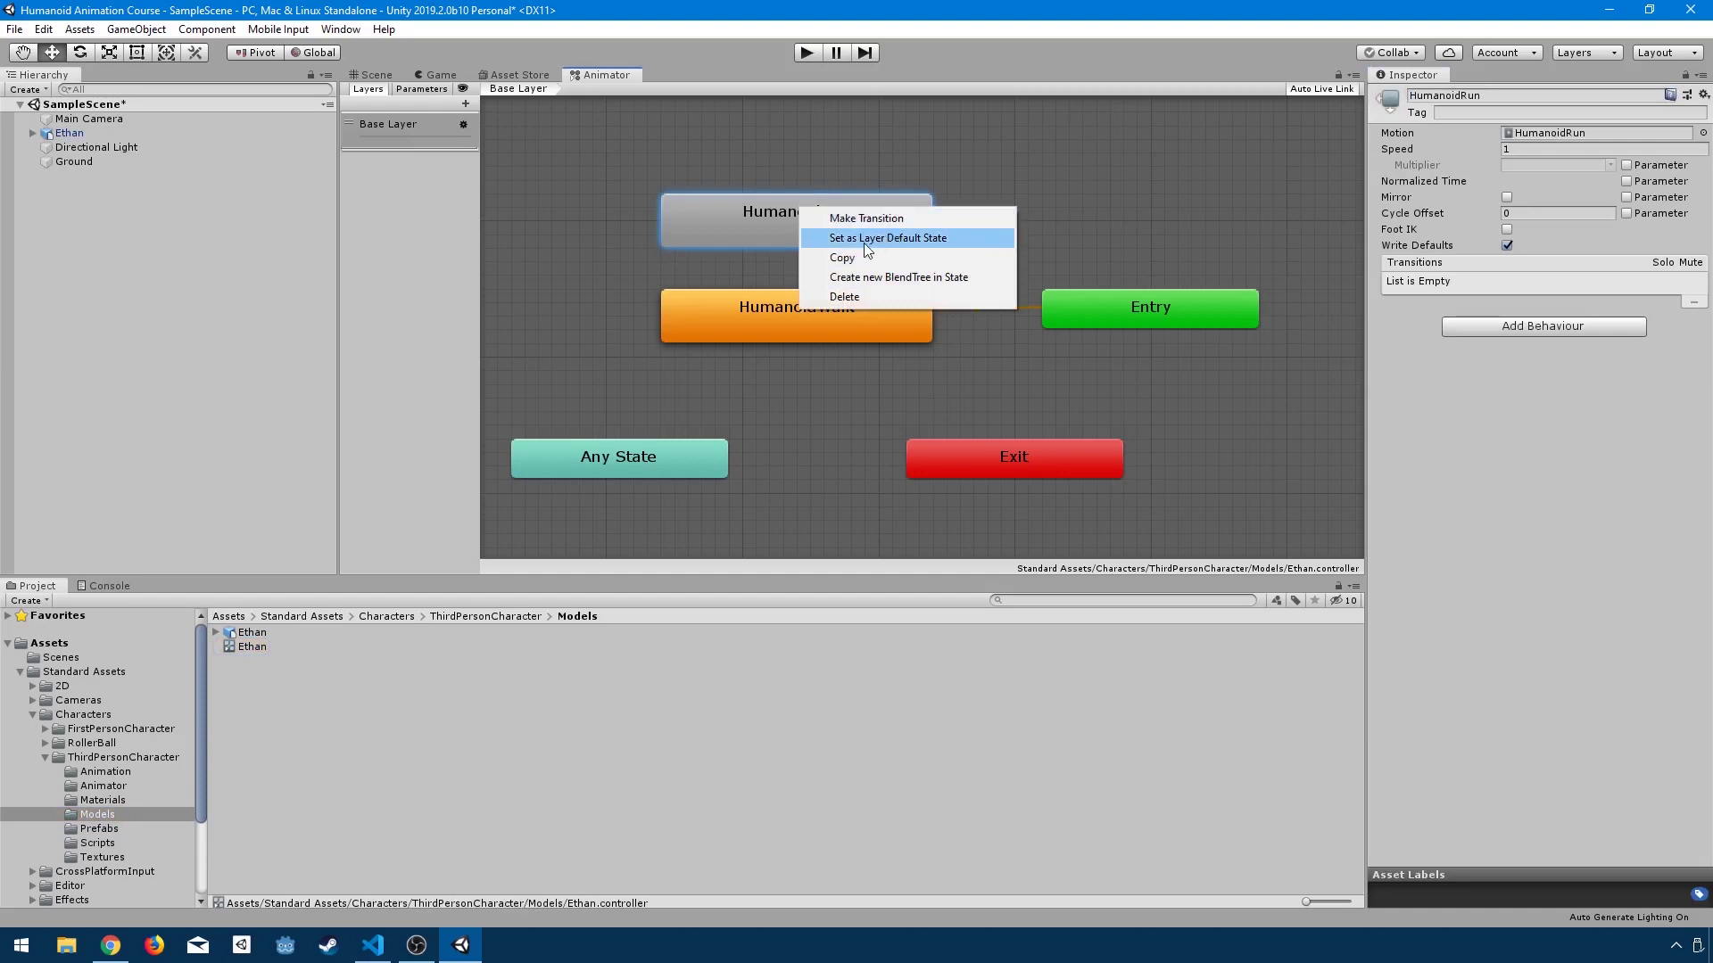
{"action": "left_click", "coordinate": [865, 245]}
{"action": "left_click_drag", "start_coordinate": [1074, 297], "coordinate": [1101, 244]}
{"action": "left_click", "coordinate": [984, 219]}
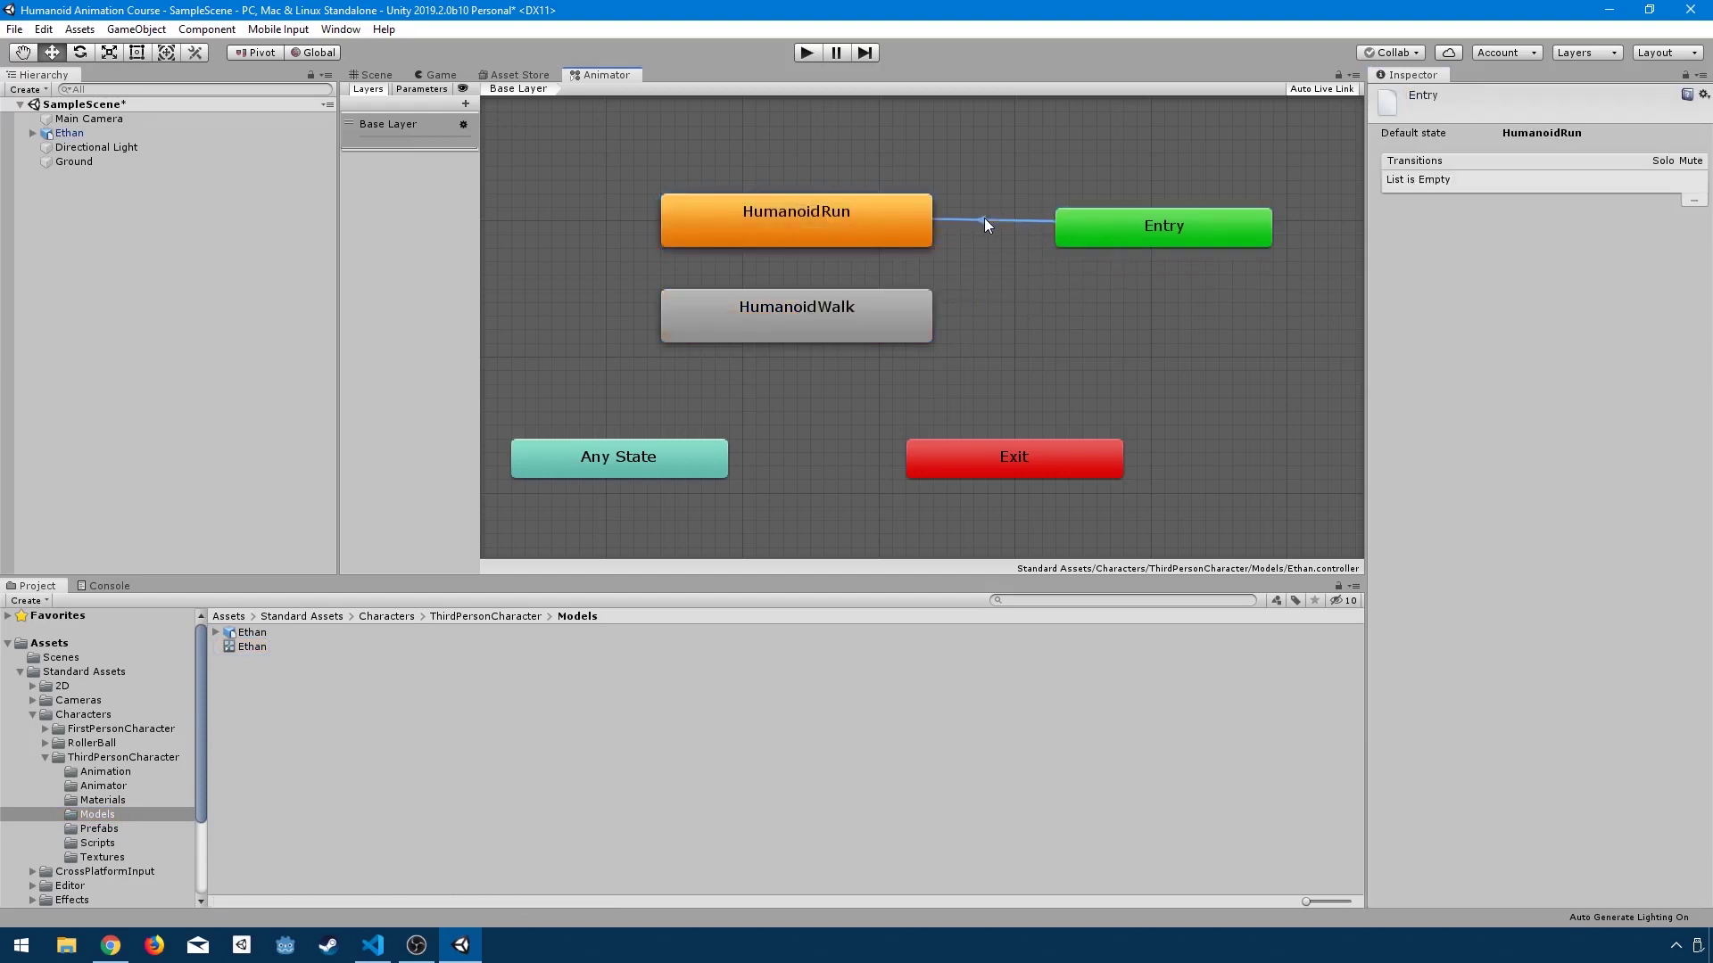
{"action": "left_click", "coordinate": [1027, 273]}
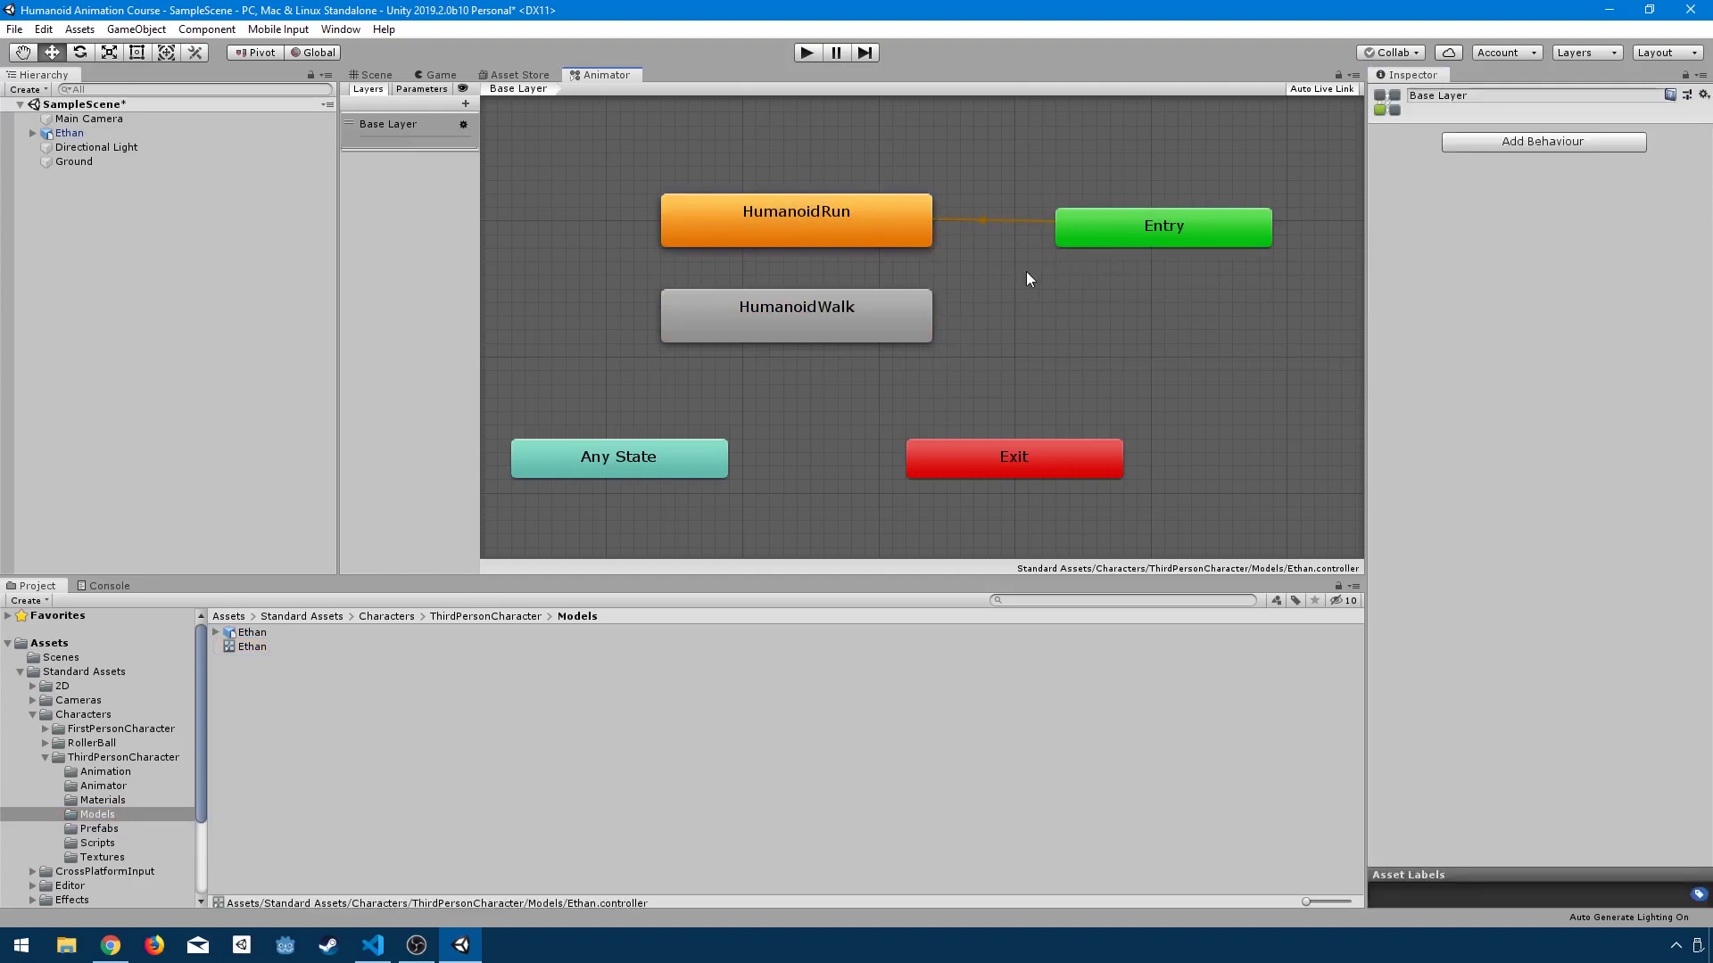
Step: Nudge Entry upward, check its default state, and move Any State up beside Entry
{"action": "left_click_drag", "start_coordinate": [1126, 239], "coordinate": [1128, 228]}
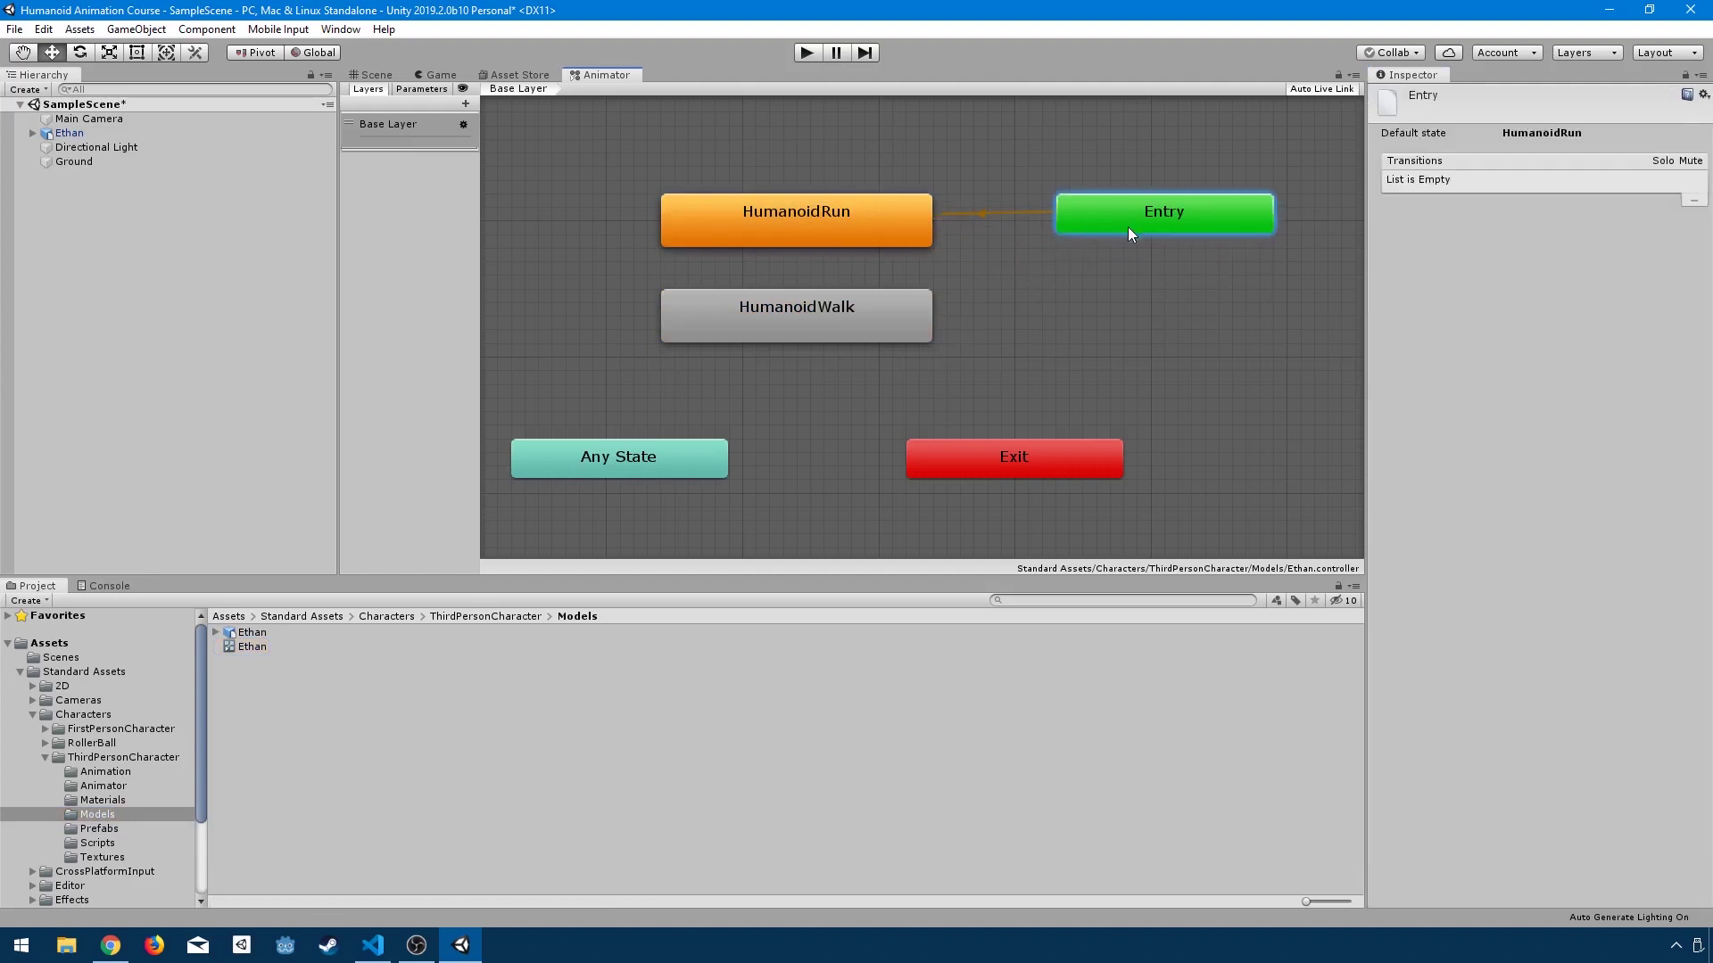
{"action": "left_click", "coordinate": [1061, 282]}
{"action": "left_click", "coordinate": [1123, 217]}
{"action": "left_click", "coordinate": [1144, 276]}
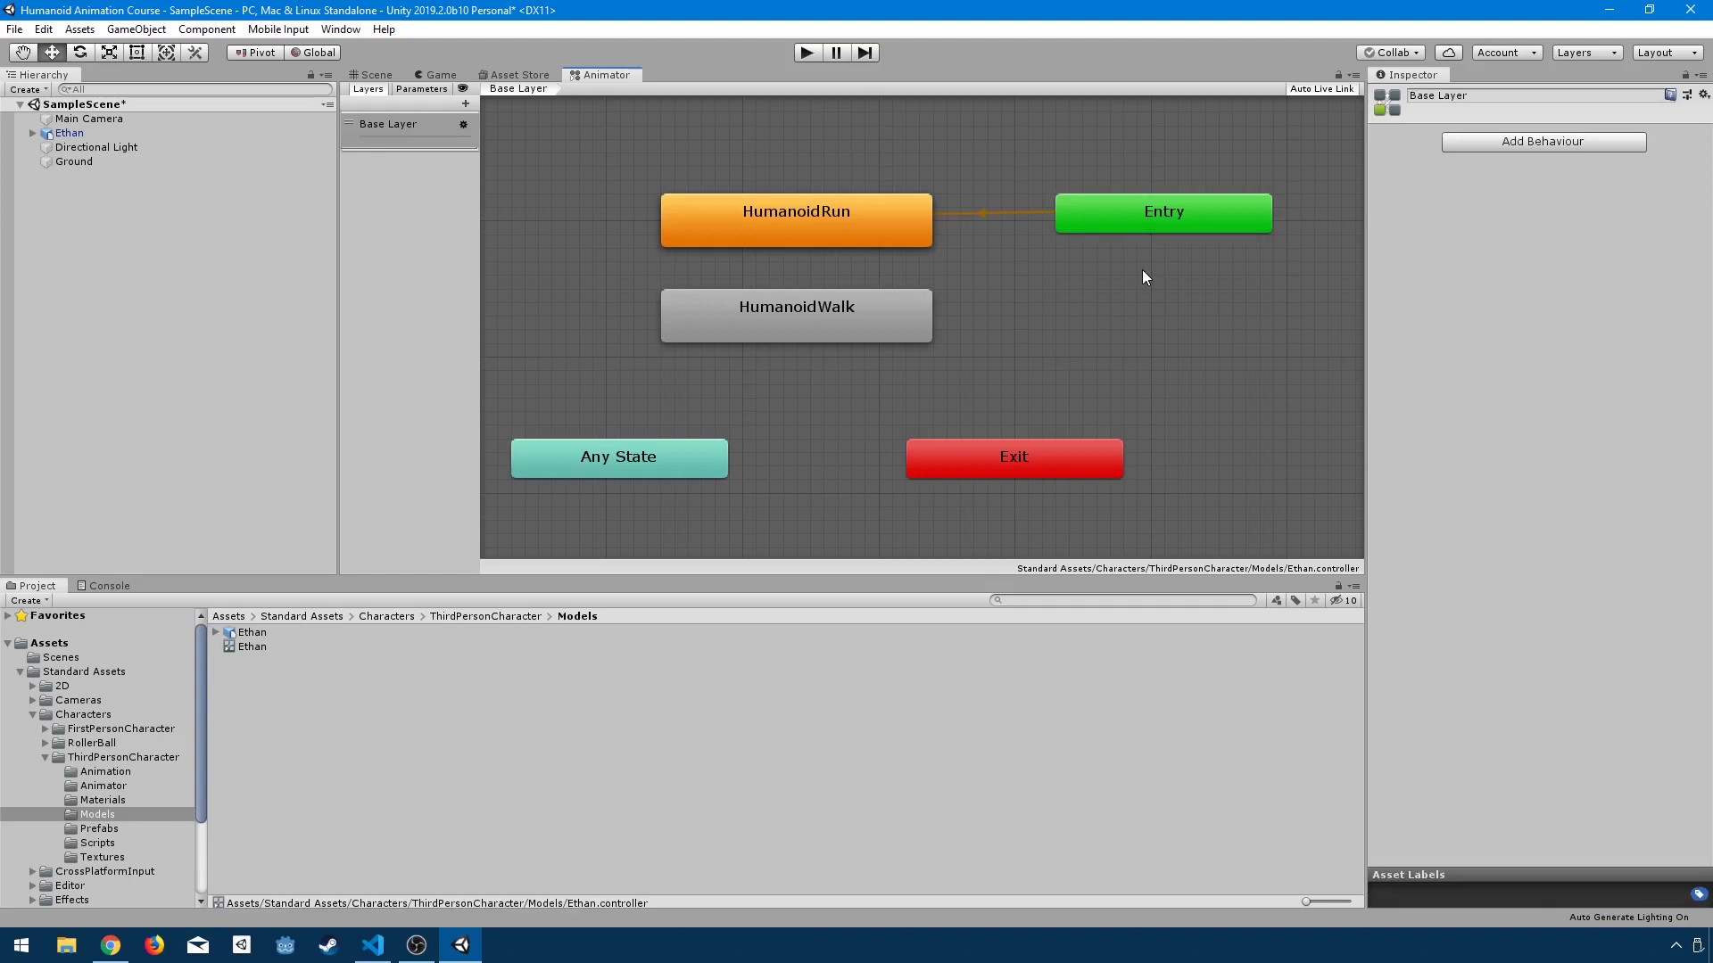
{"action": "left_click_drag", "start_coordinate": [674, 456], "coordinate": [1159, 319]}
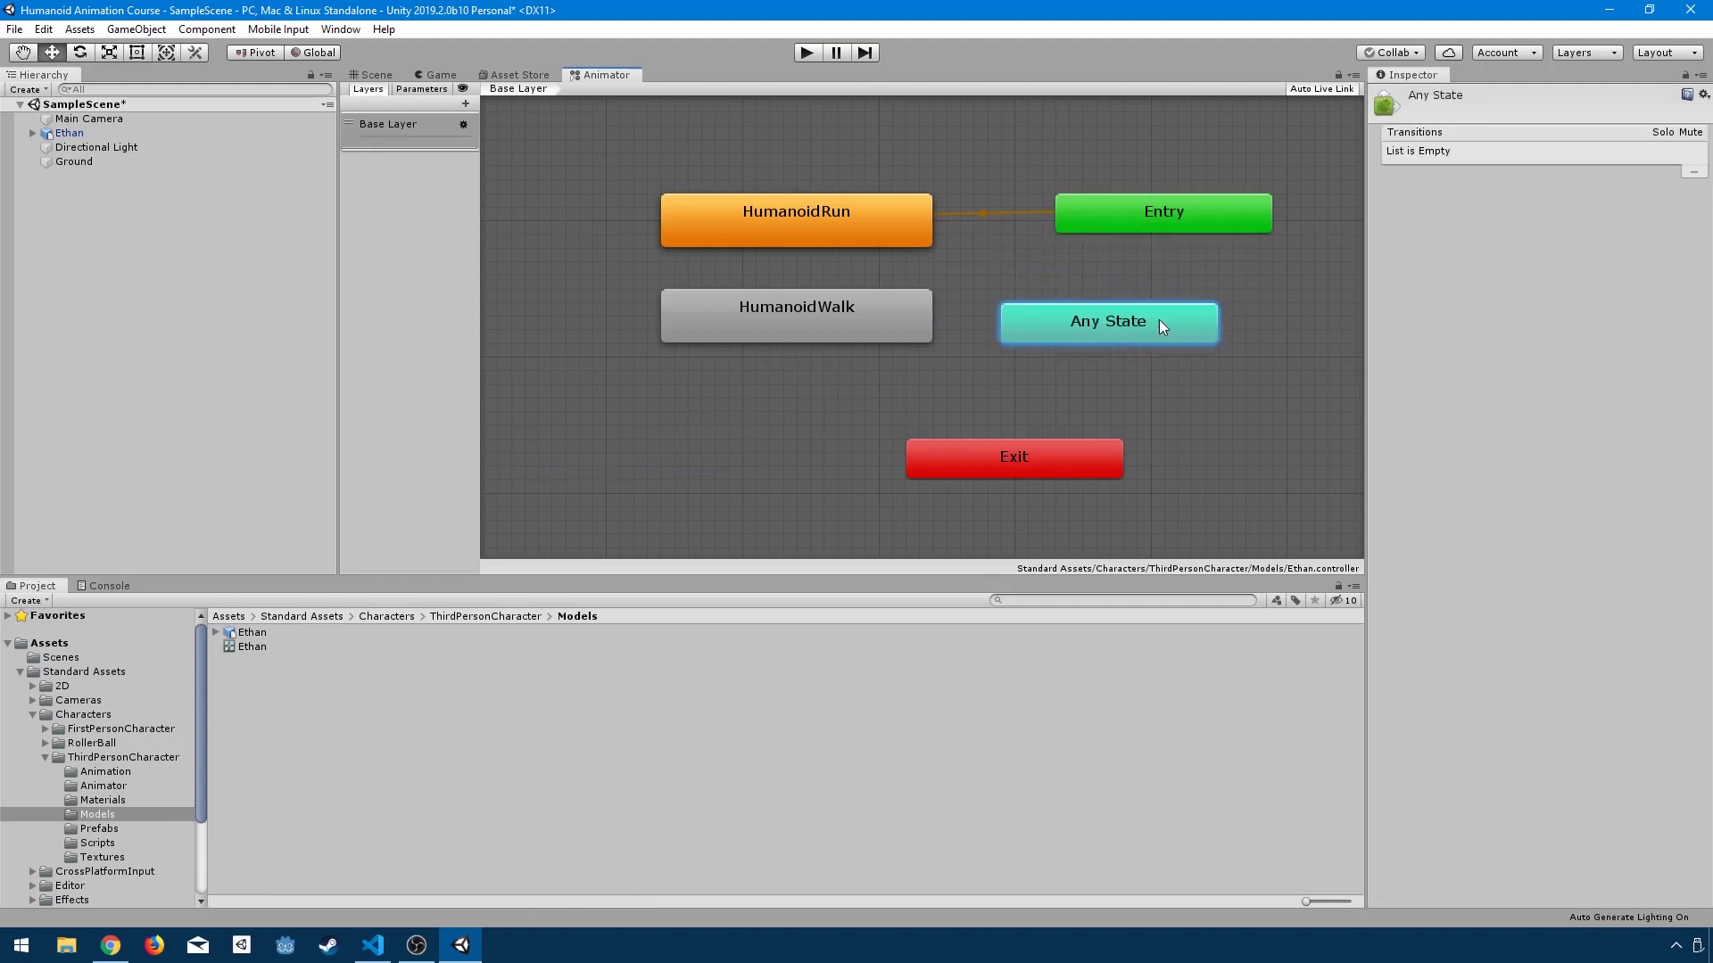
Step: Make a transition from Any State to HumanoidRun and place Any State to its left
{"action": "right_click", "coordinate": [1060, 320]}
{"action": "left_click", "coordinate": [1100, 334]}
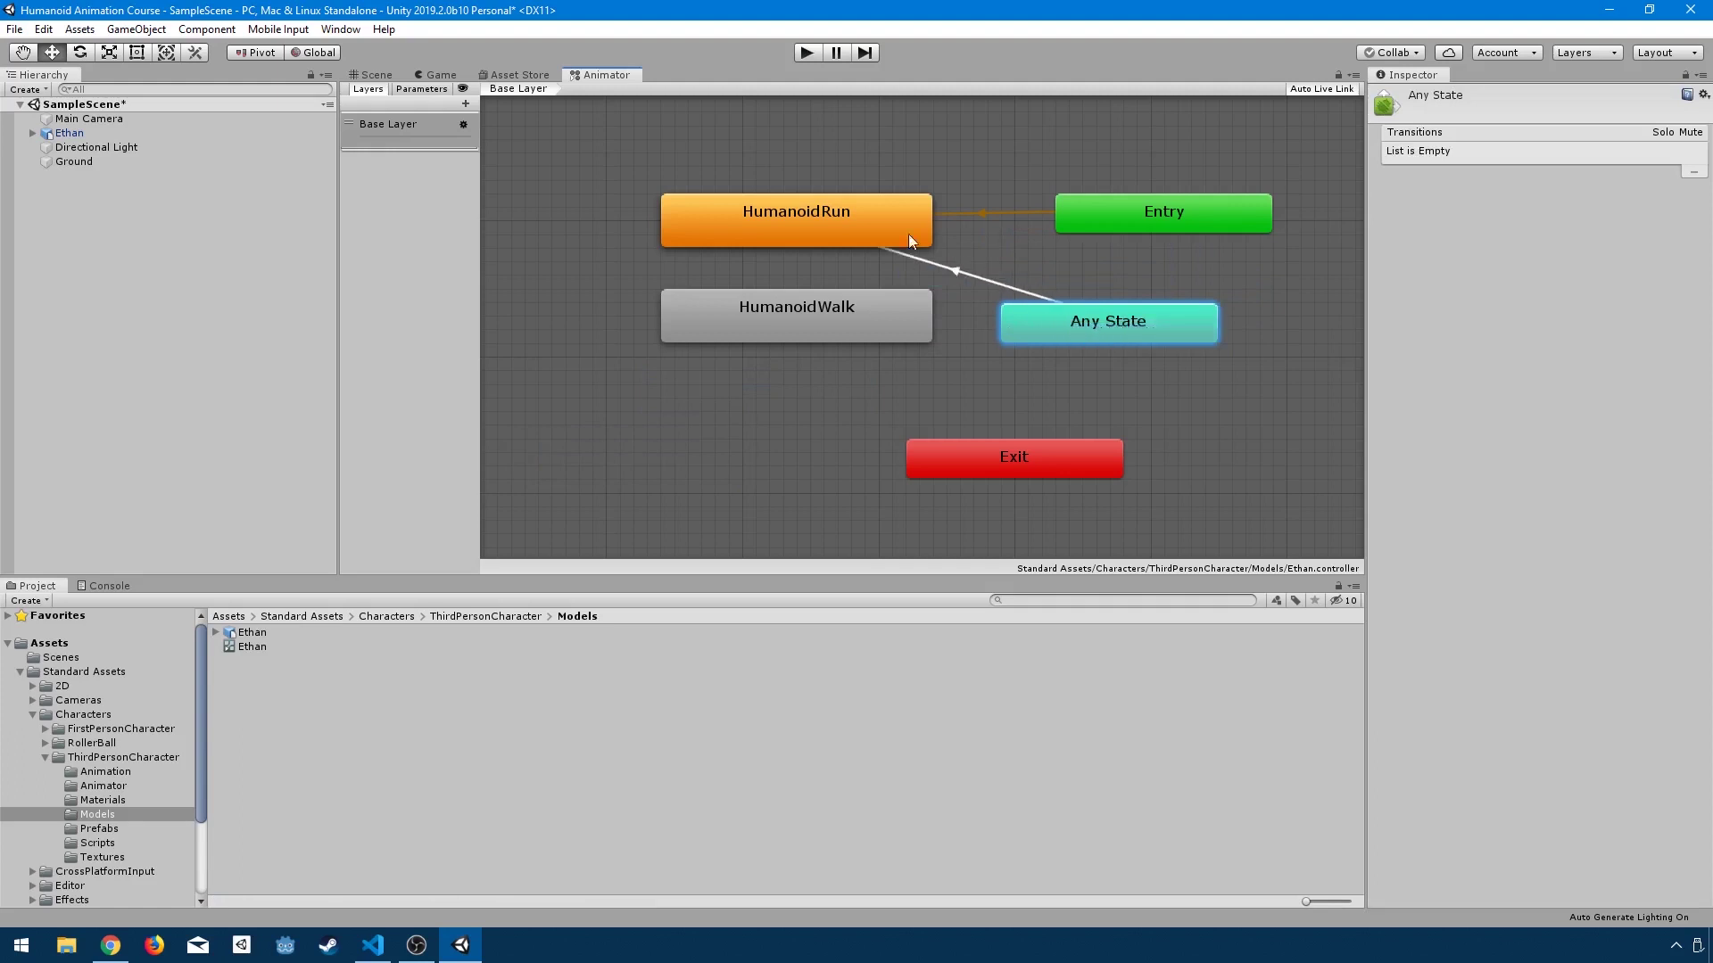
{"action": "left_click", "coordinate": [819, 222]}
{"action": "left_click_drag", "start_coordinate": [1071, 325], "coordinate": [741, 256]}
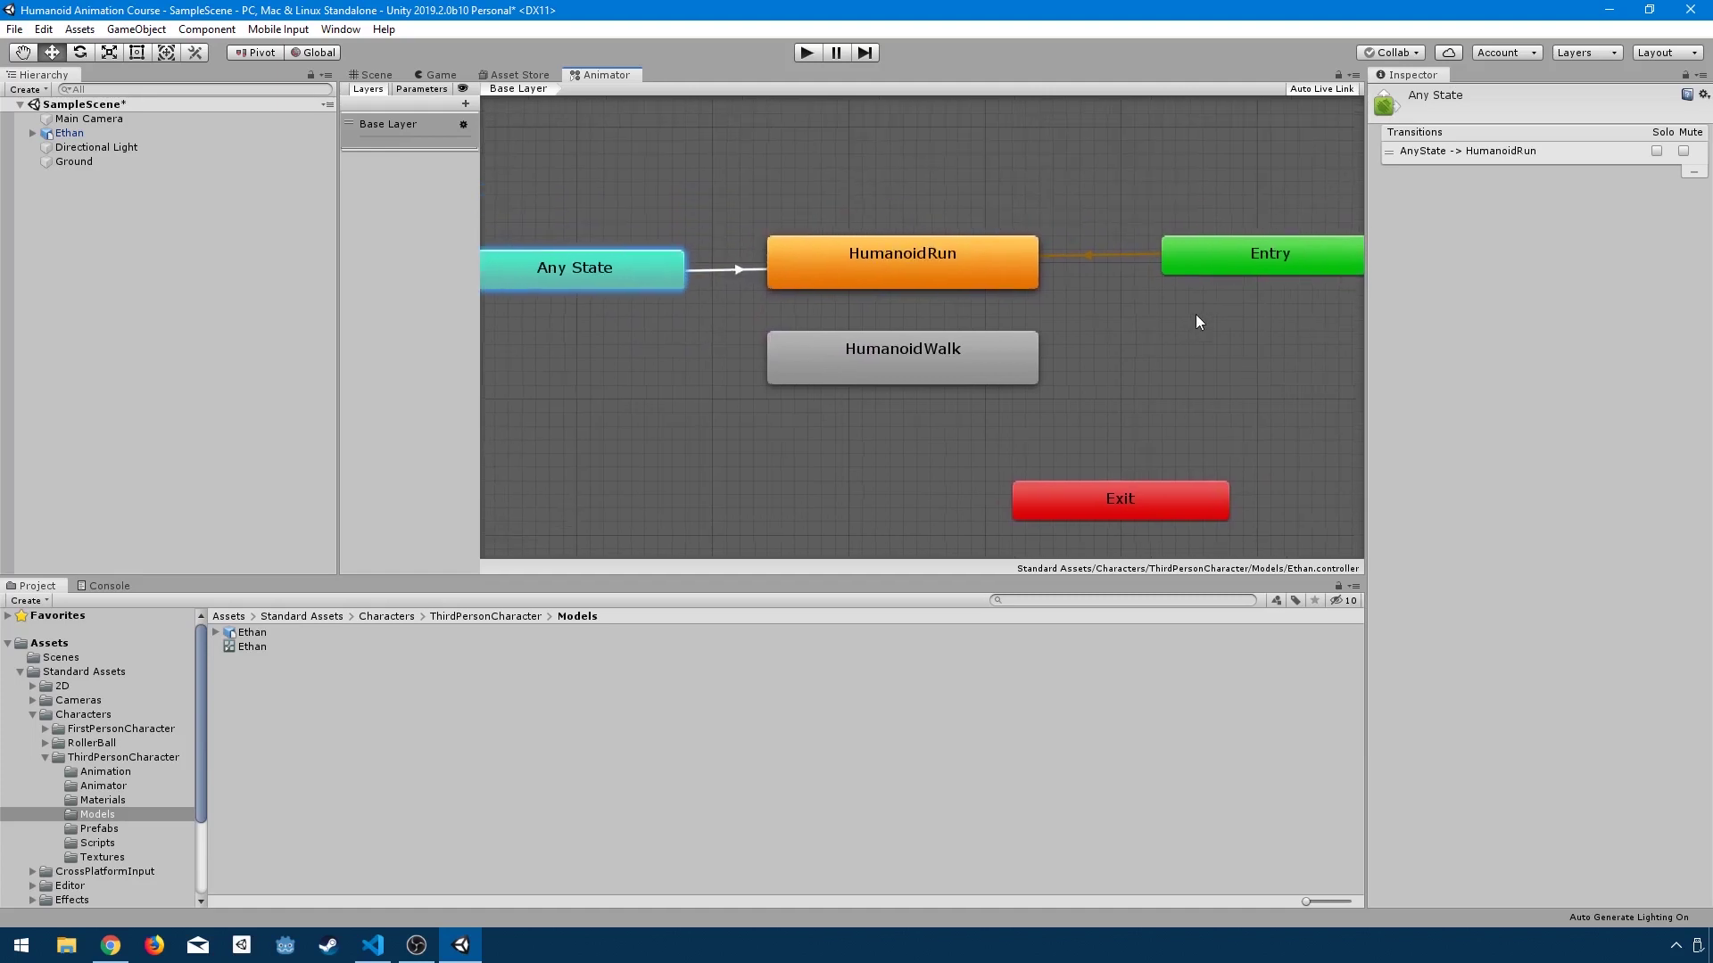
{"action": "left_click", "coordinate": [1218, 257]}
Step: Delete the Any State to HumanoidRun transition and move Any State to the bottom-left
{"action": "left_click_drag", "start_coordinate": [610, 264], "coordinate": [584, 250]}
{"action": "left_click_drag", "start_coordinate": [1184, 258], "coordinate": [1182, 272]}
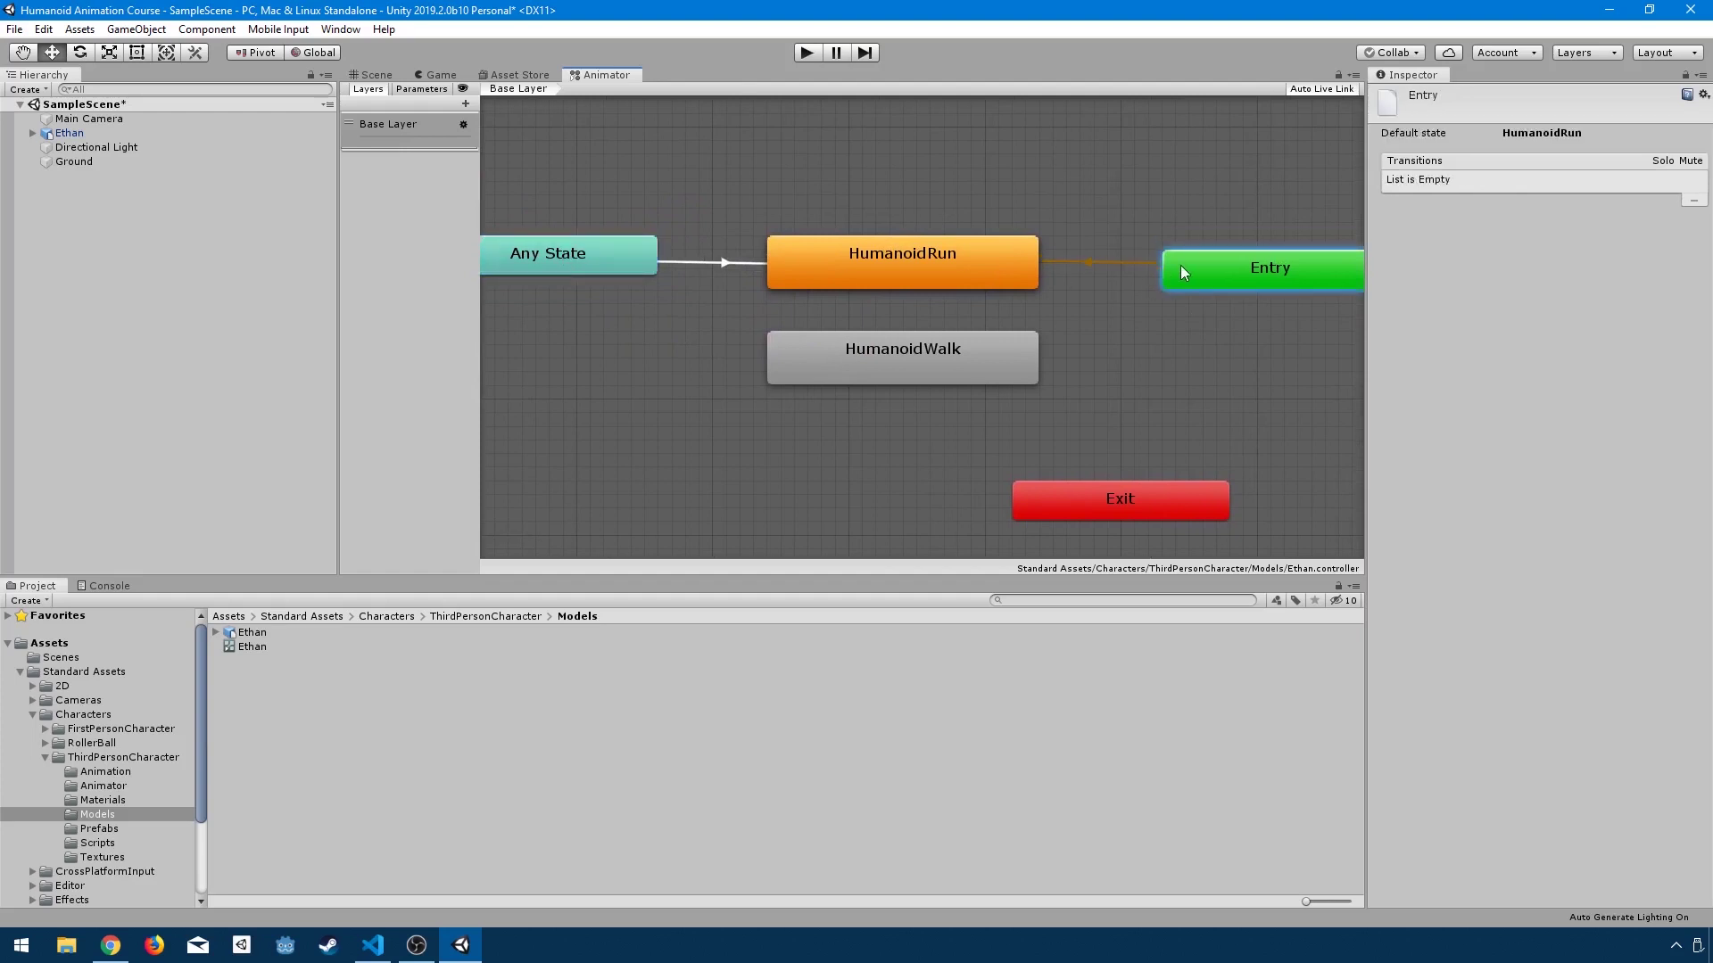
{"action": "left_click", "coordinate": [735, 265]}
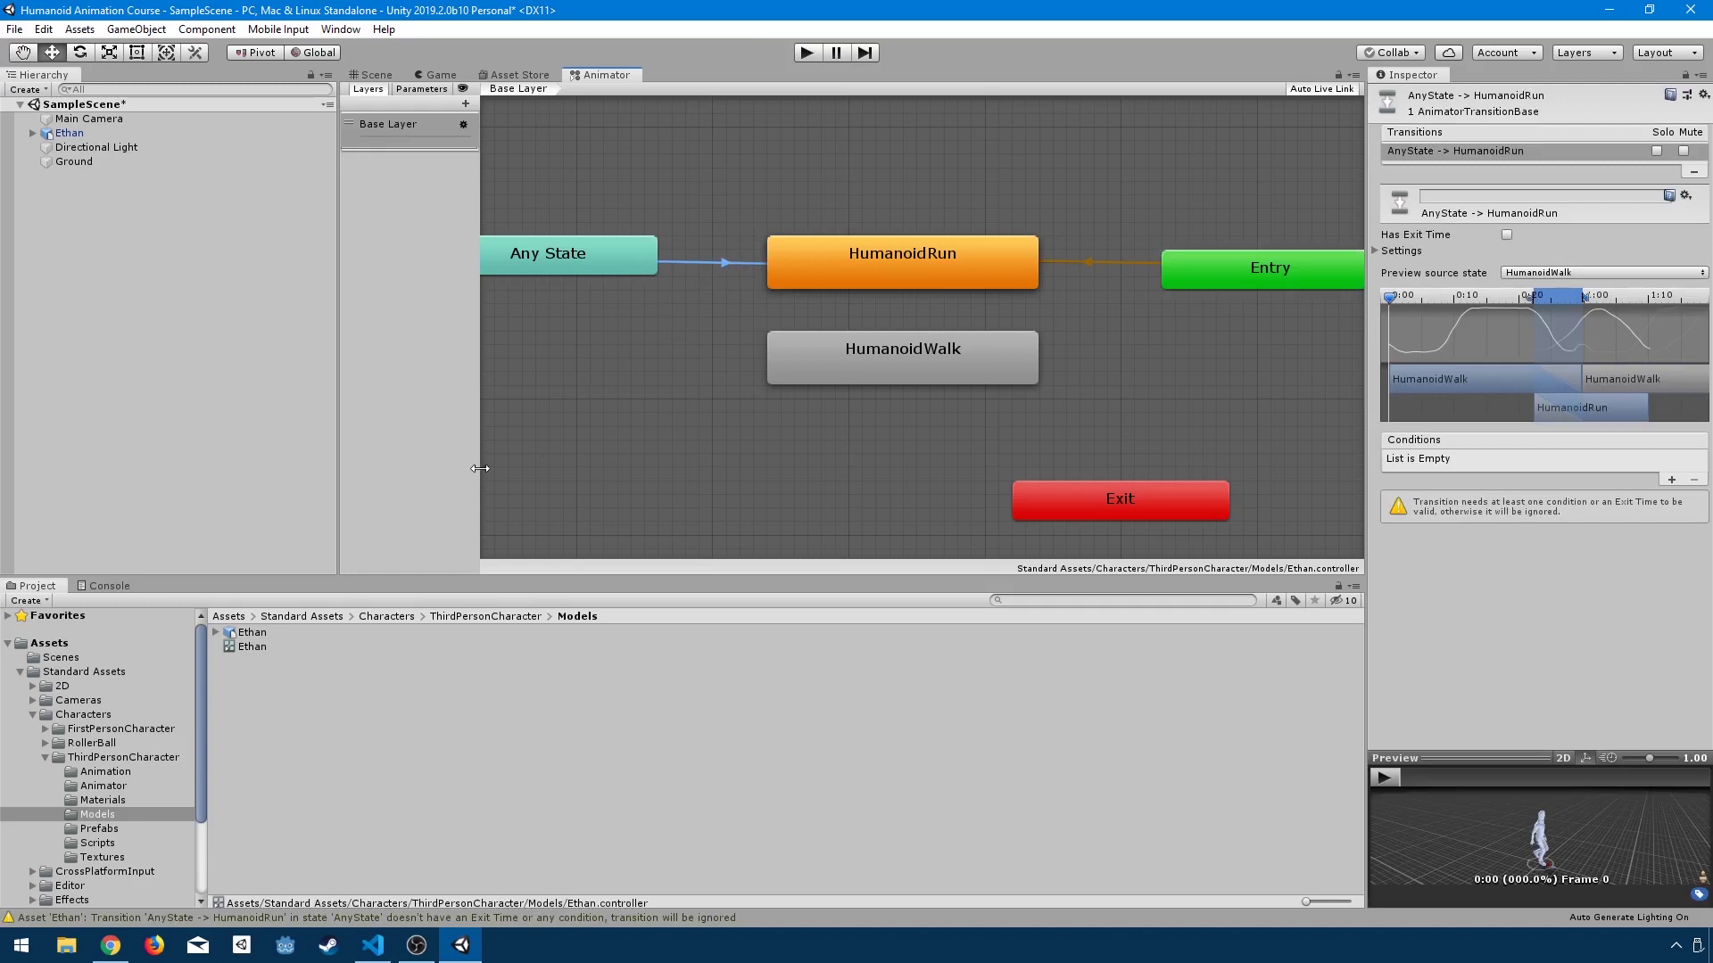
{"action": "key", "text": "Delete"}
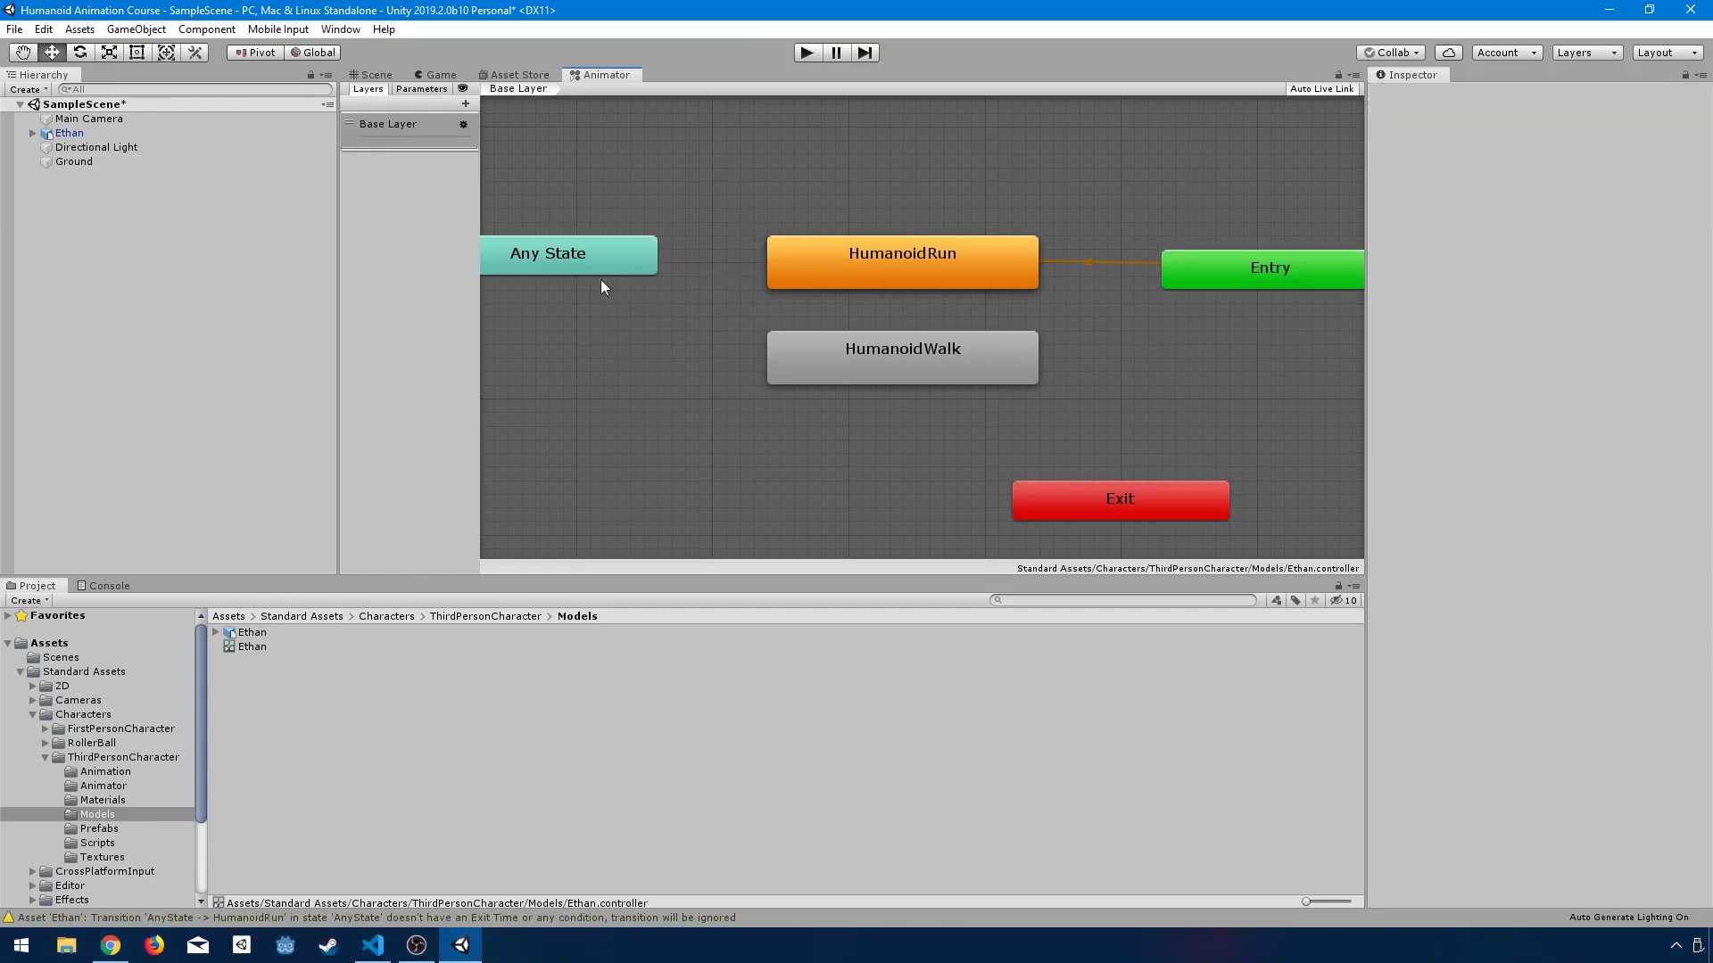
{"action": "left_click_drag", "start_coordinate": [600, 254], "coordinate": [614, 458]}
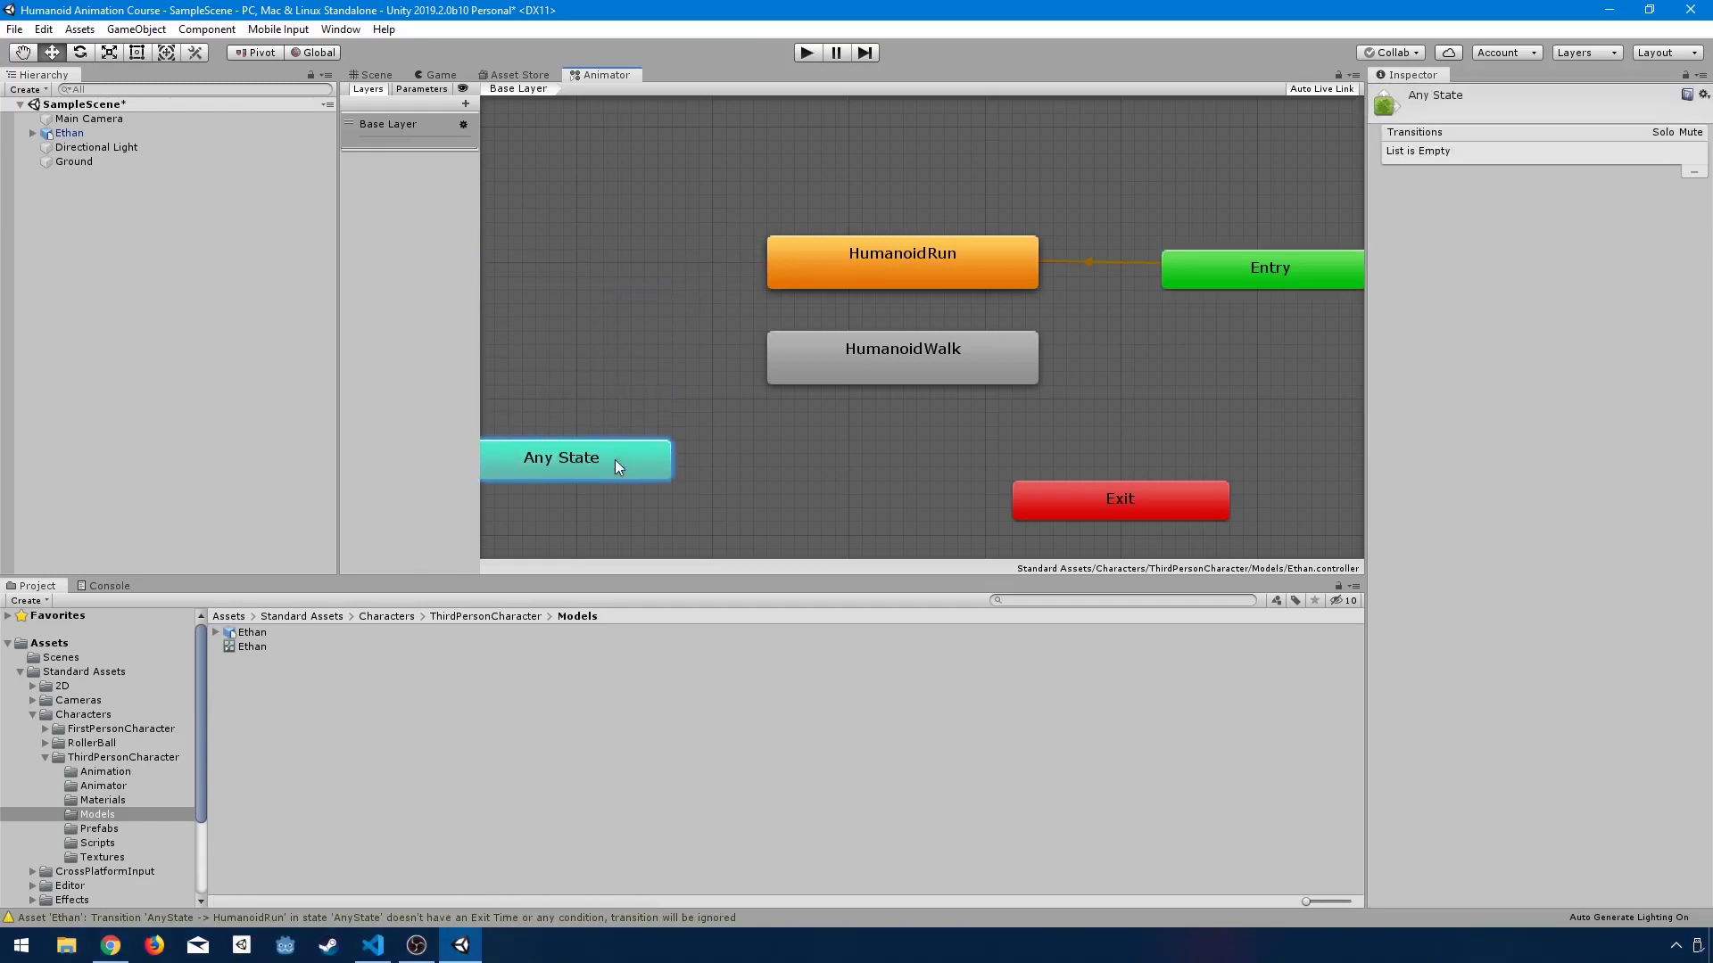
Step: Set HumanoidWalk as the layer default again, with Entry beside it and HumanoidRun above
{"action": "left_click", "coordinate": [988, 356]}
{"action": "right_click", "coordinate": [898, 351]}
{"action": "left_click", "coordinate": [976, 383]}
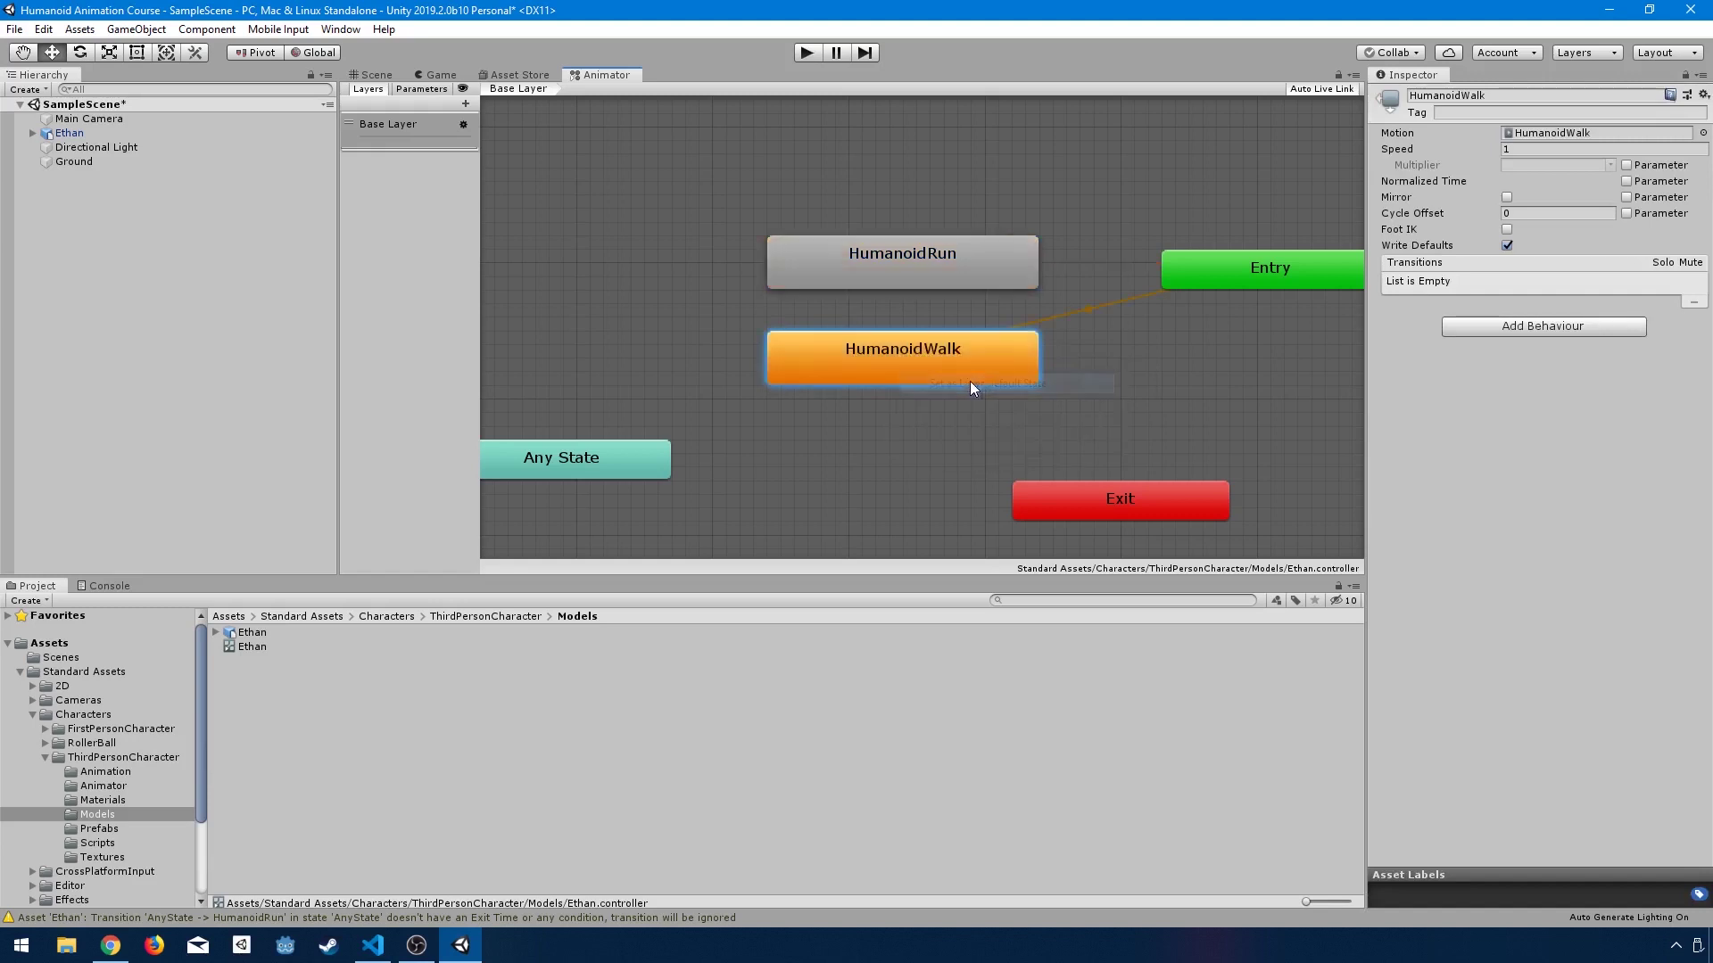
{"action": "left_click_drag", "start_coordinate": [1217, 261], "coordinate": [1206, 345]}
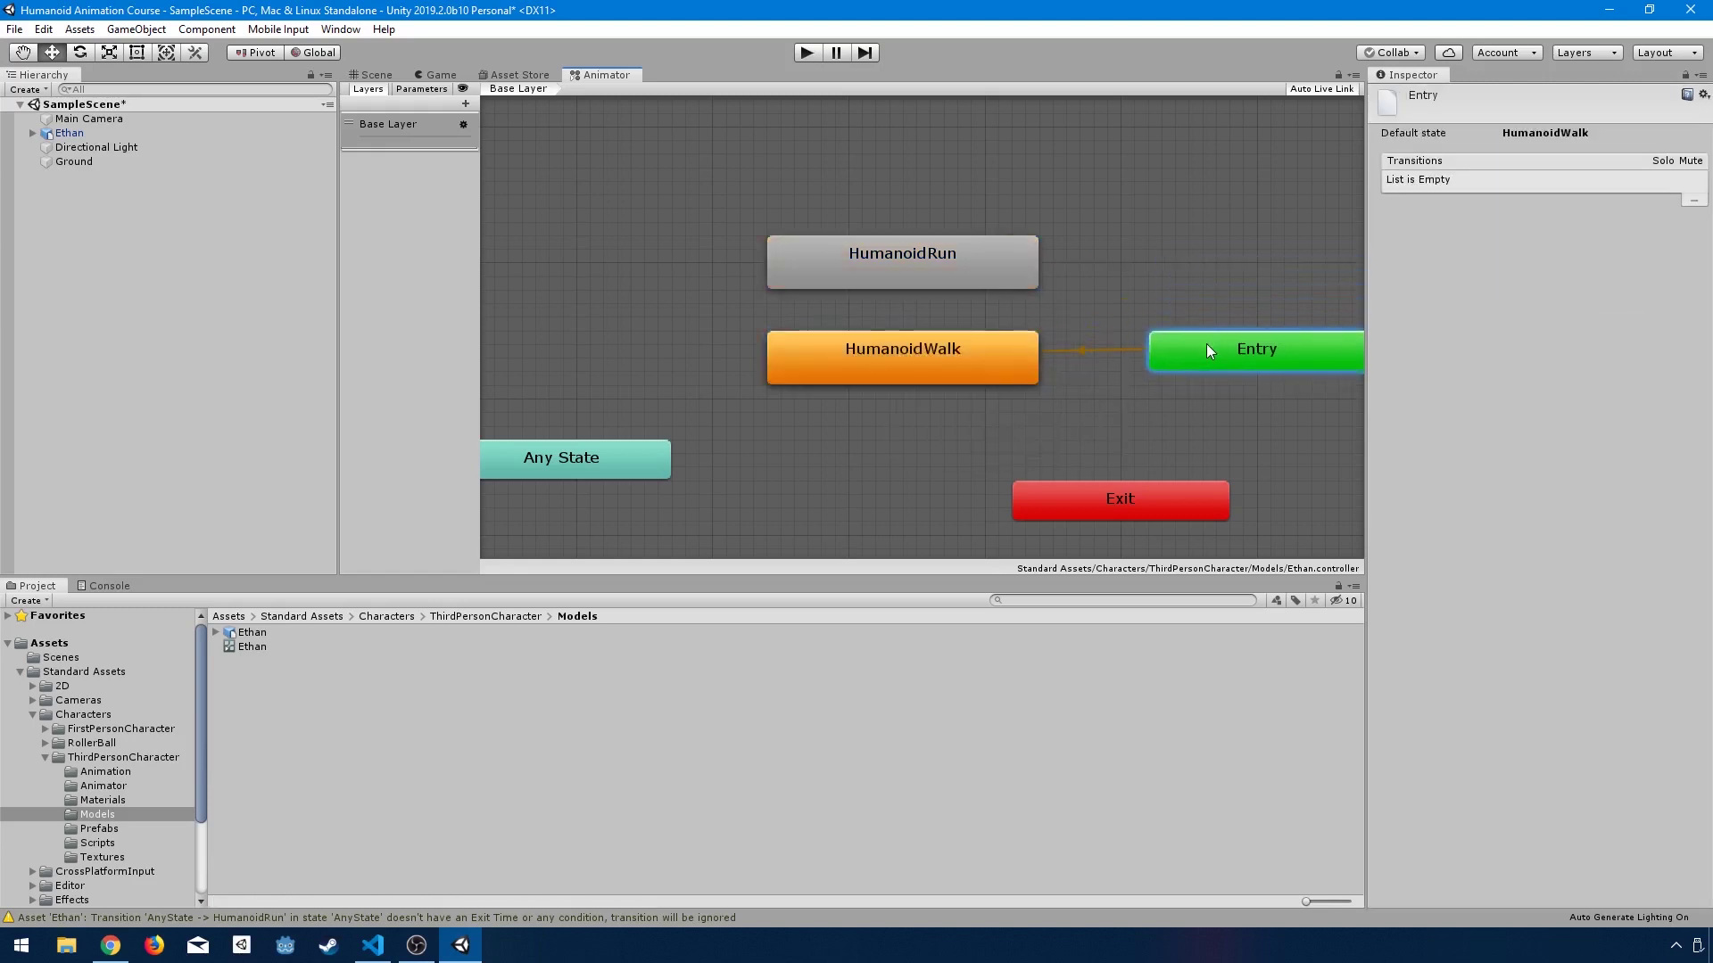
{"action": "left_click_drag", "start_coordinate": [928, 268], "coordinate": [924, 221]}
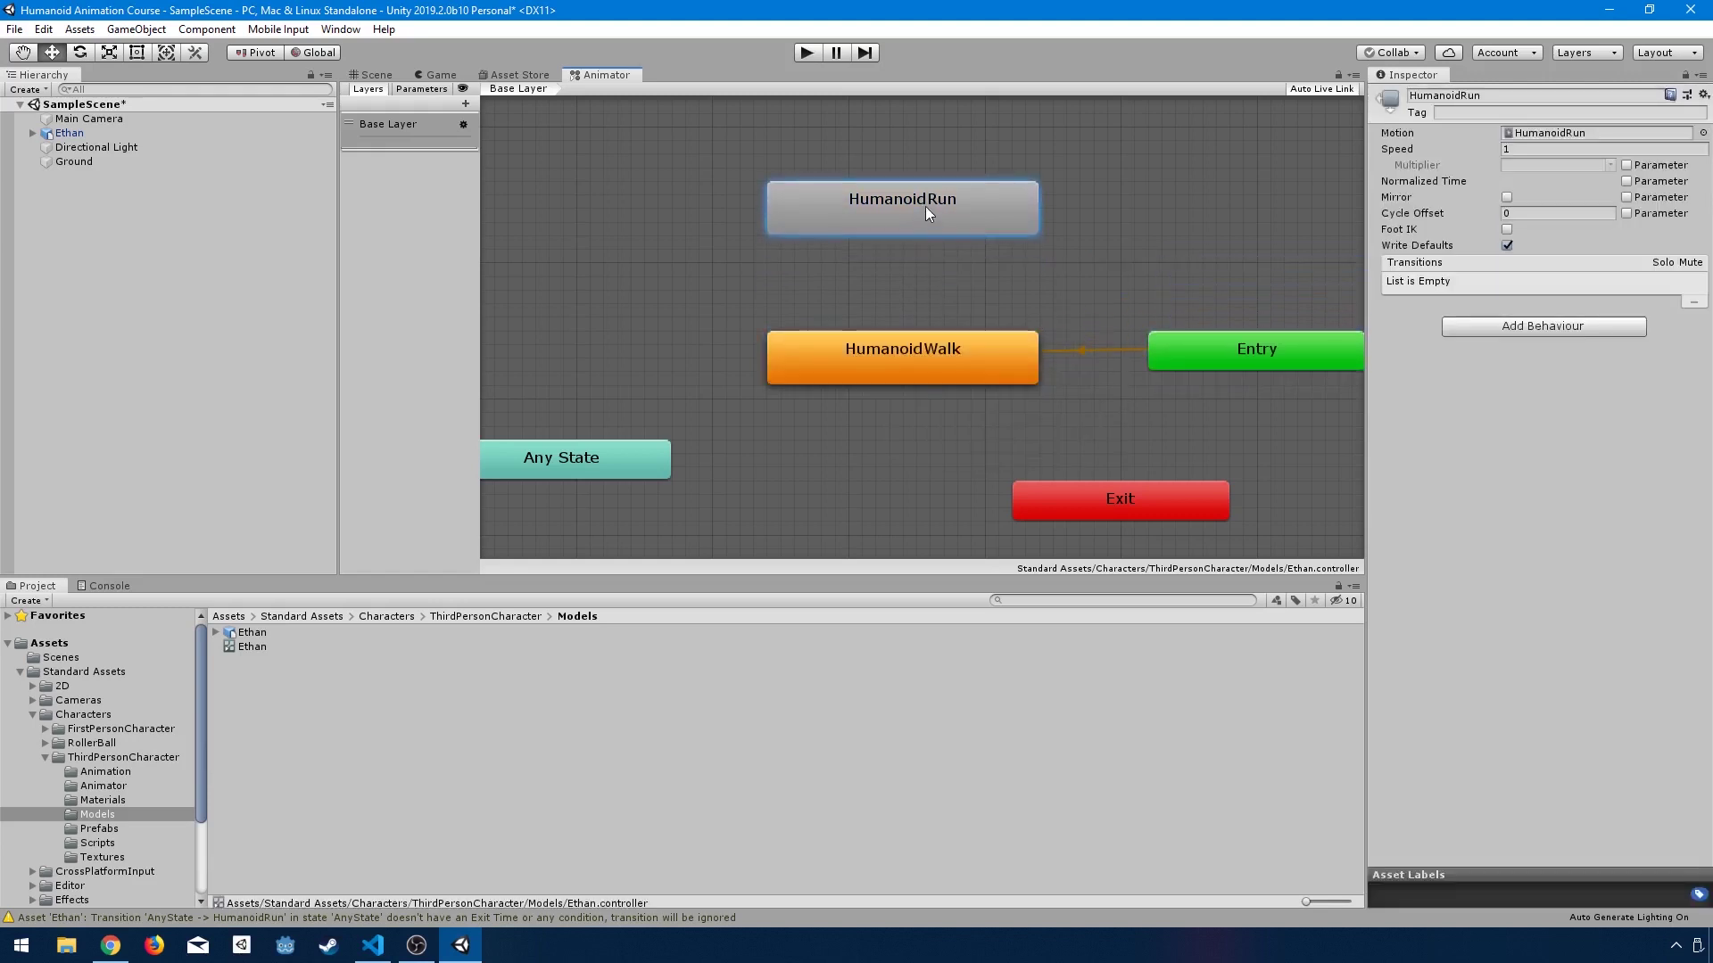
{"action": "left_click", "coordinate": [924, 350]}
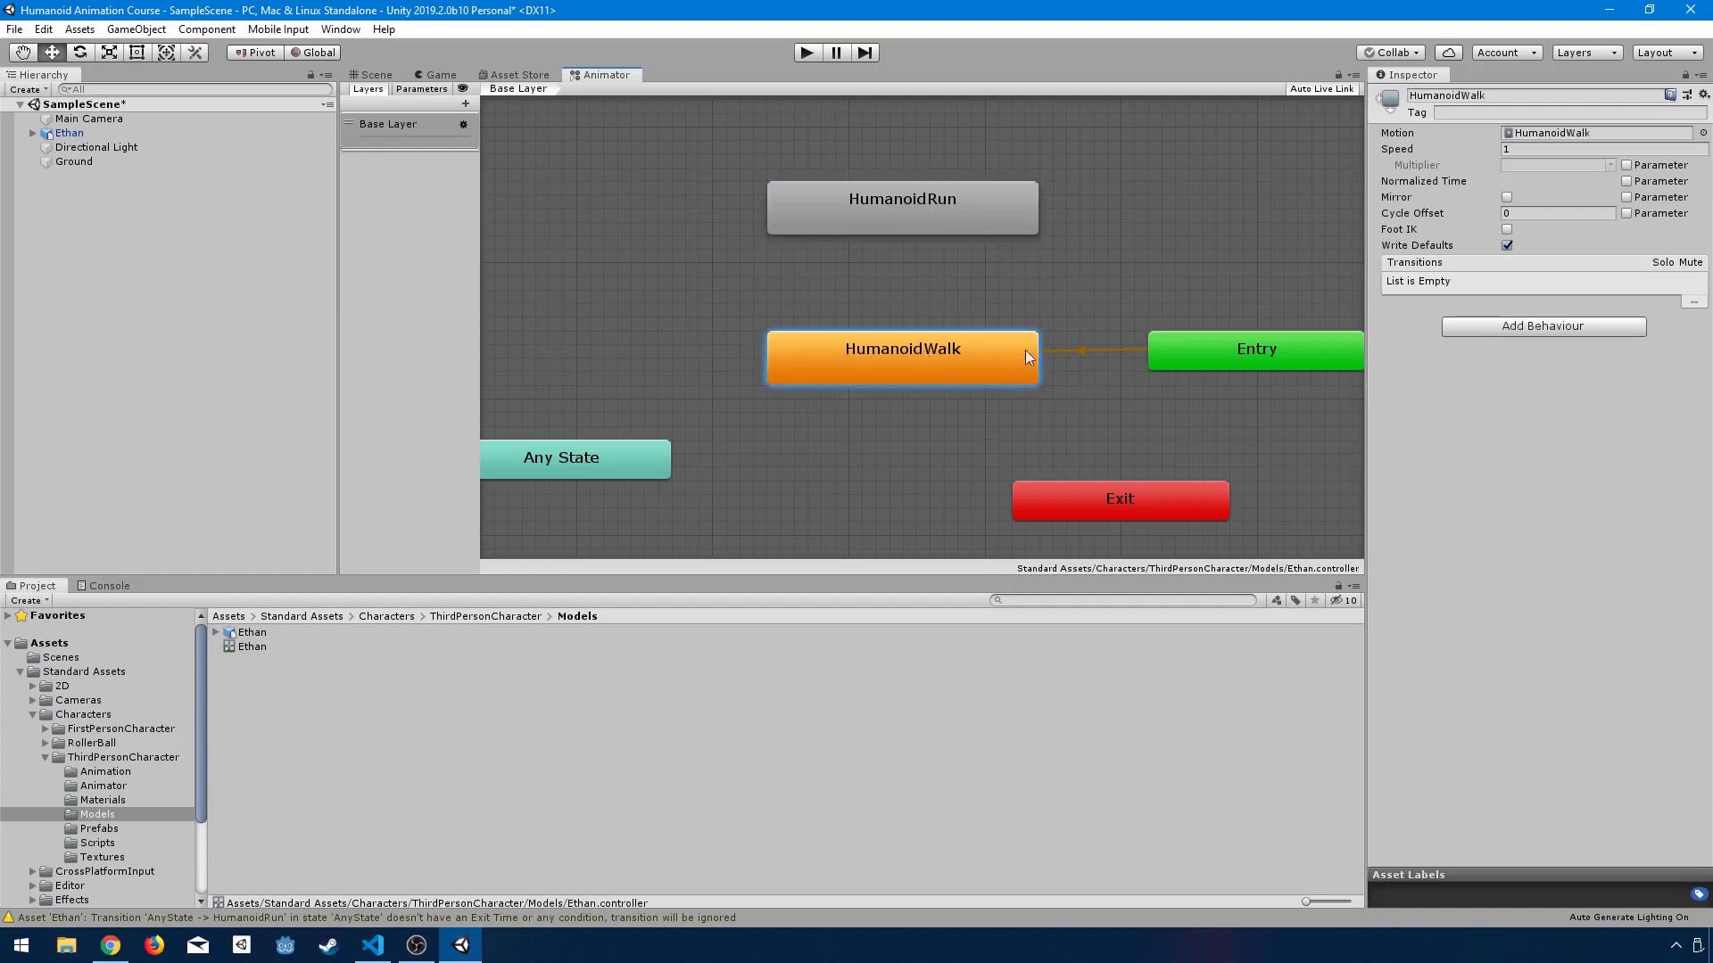
Step: Make a transition from HumanoidWalk to HumanoidRun and inspect its settings
{"action": "right_click", "coordinate": [919, 361]}
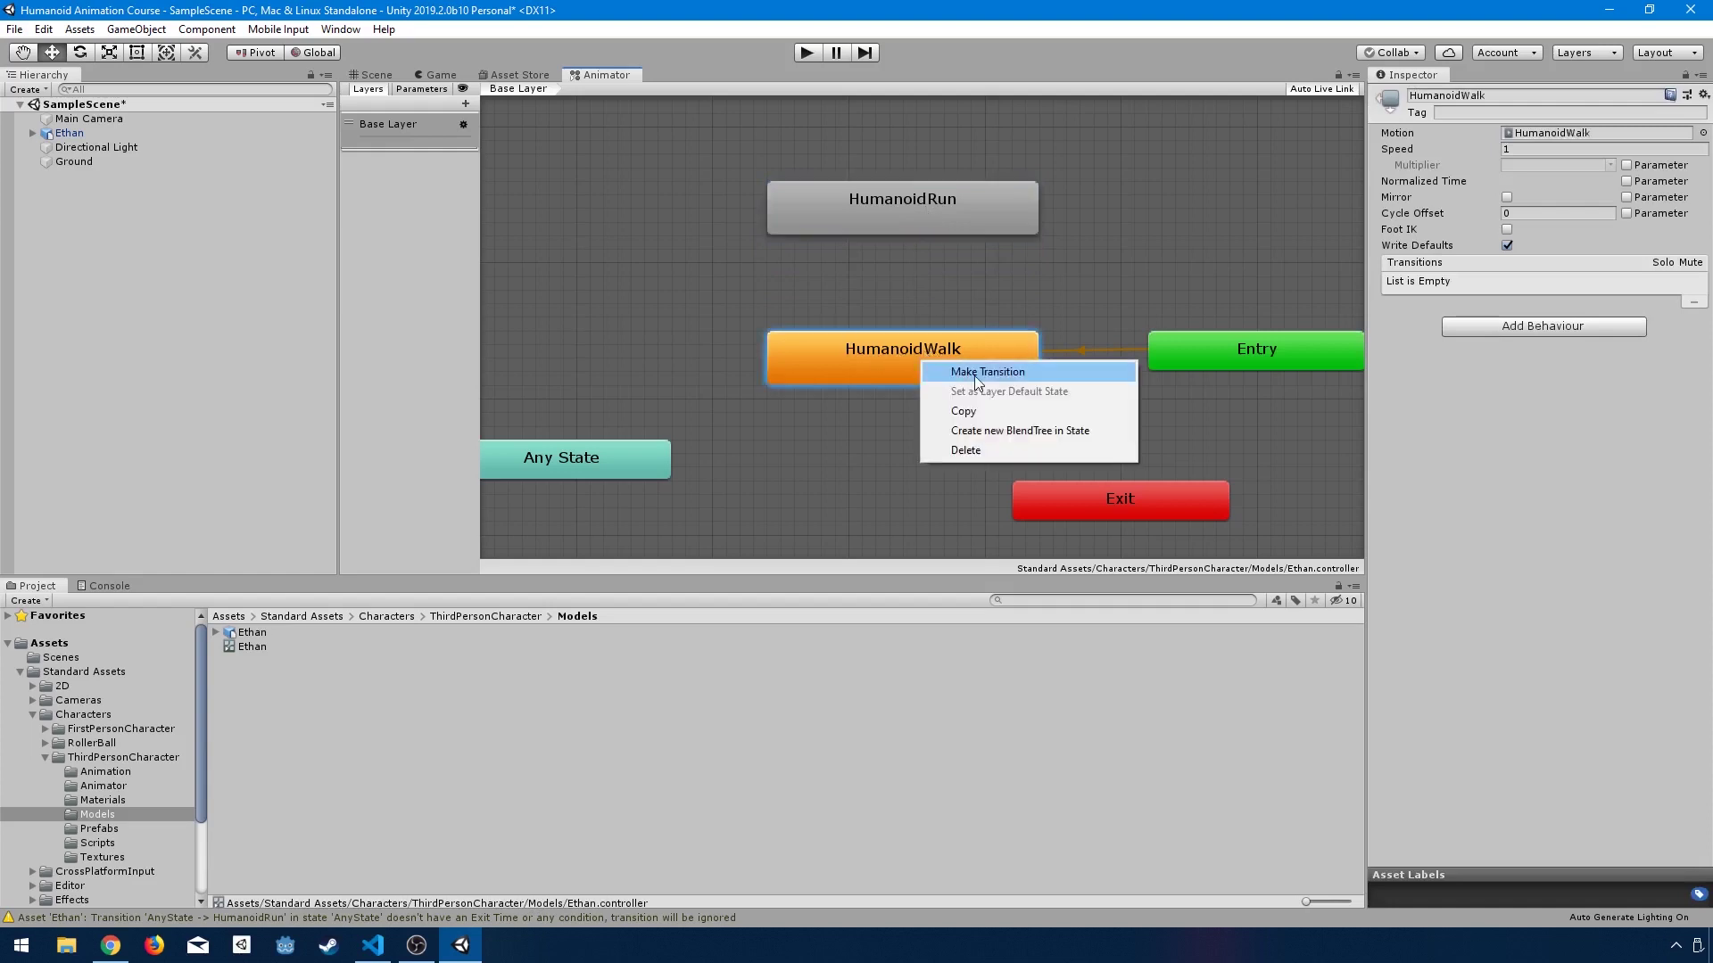
{"action": "left_click", "coordinate": [975, 373]}
{"action": "left_click", "coordinate": [906, 201]}
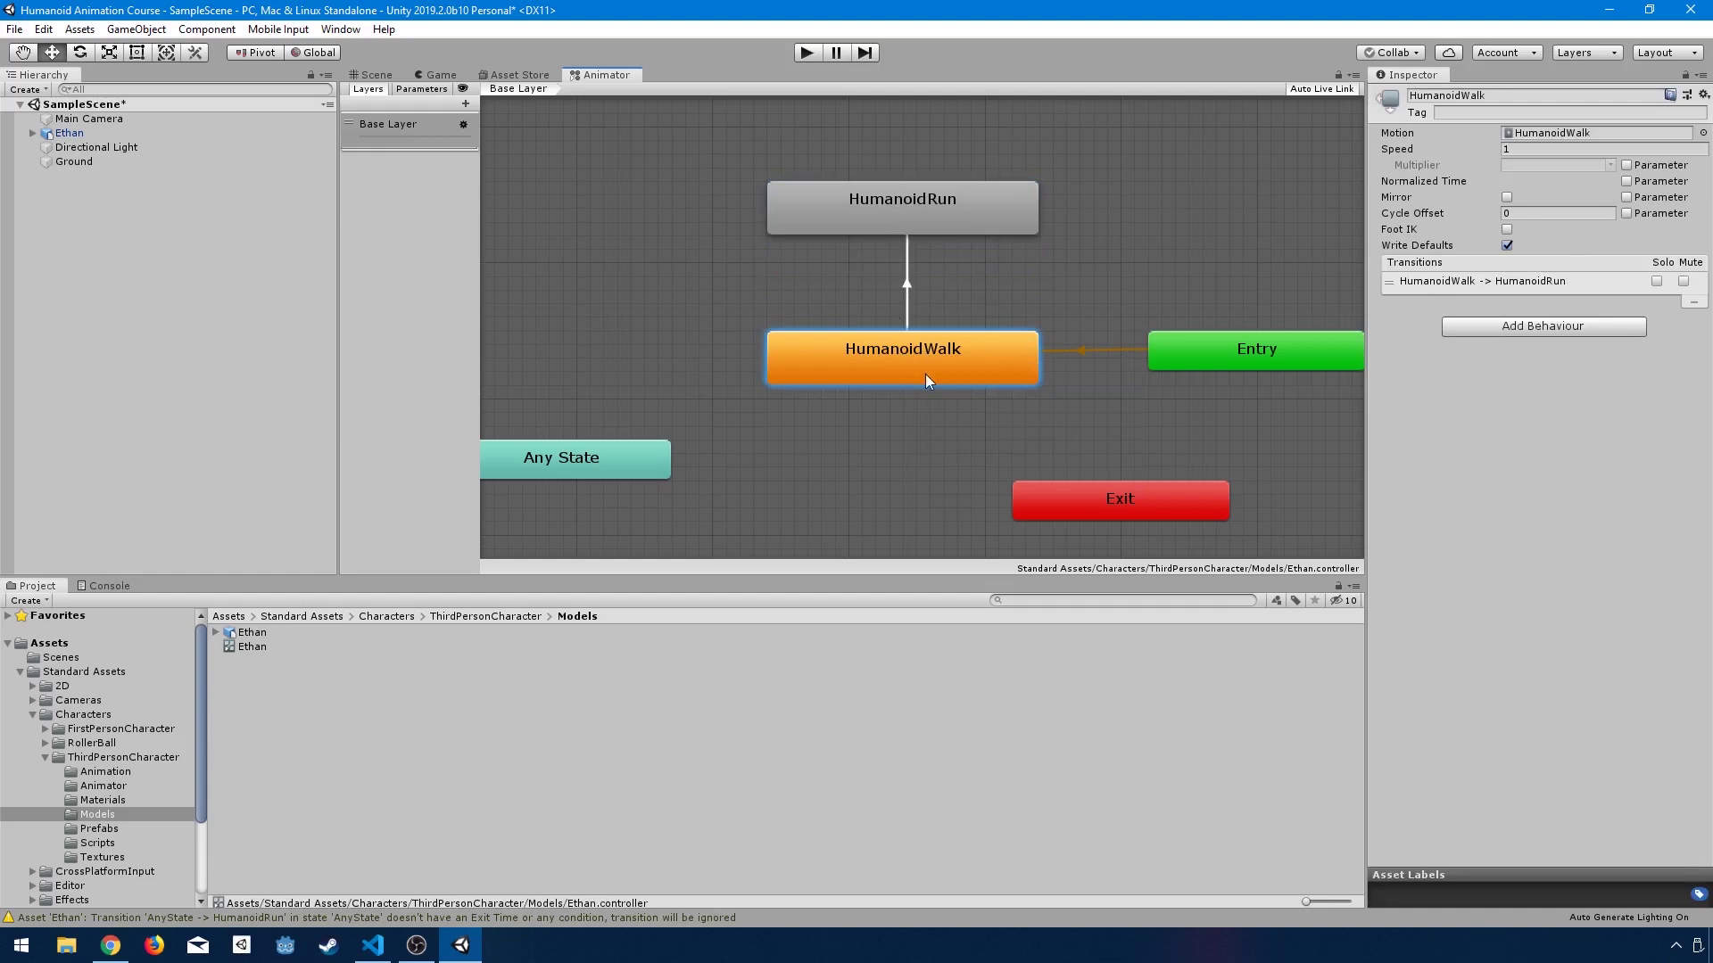
{"action": "left_click", "coordinate": [912, 226]}
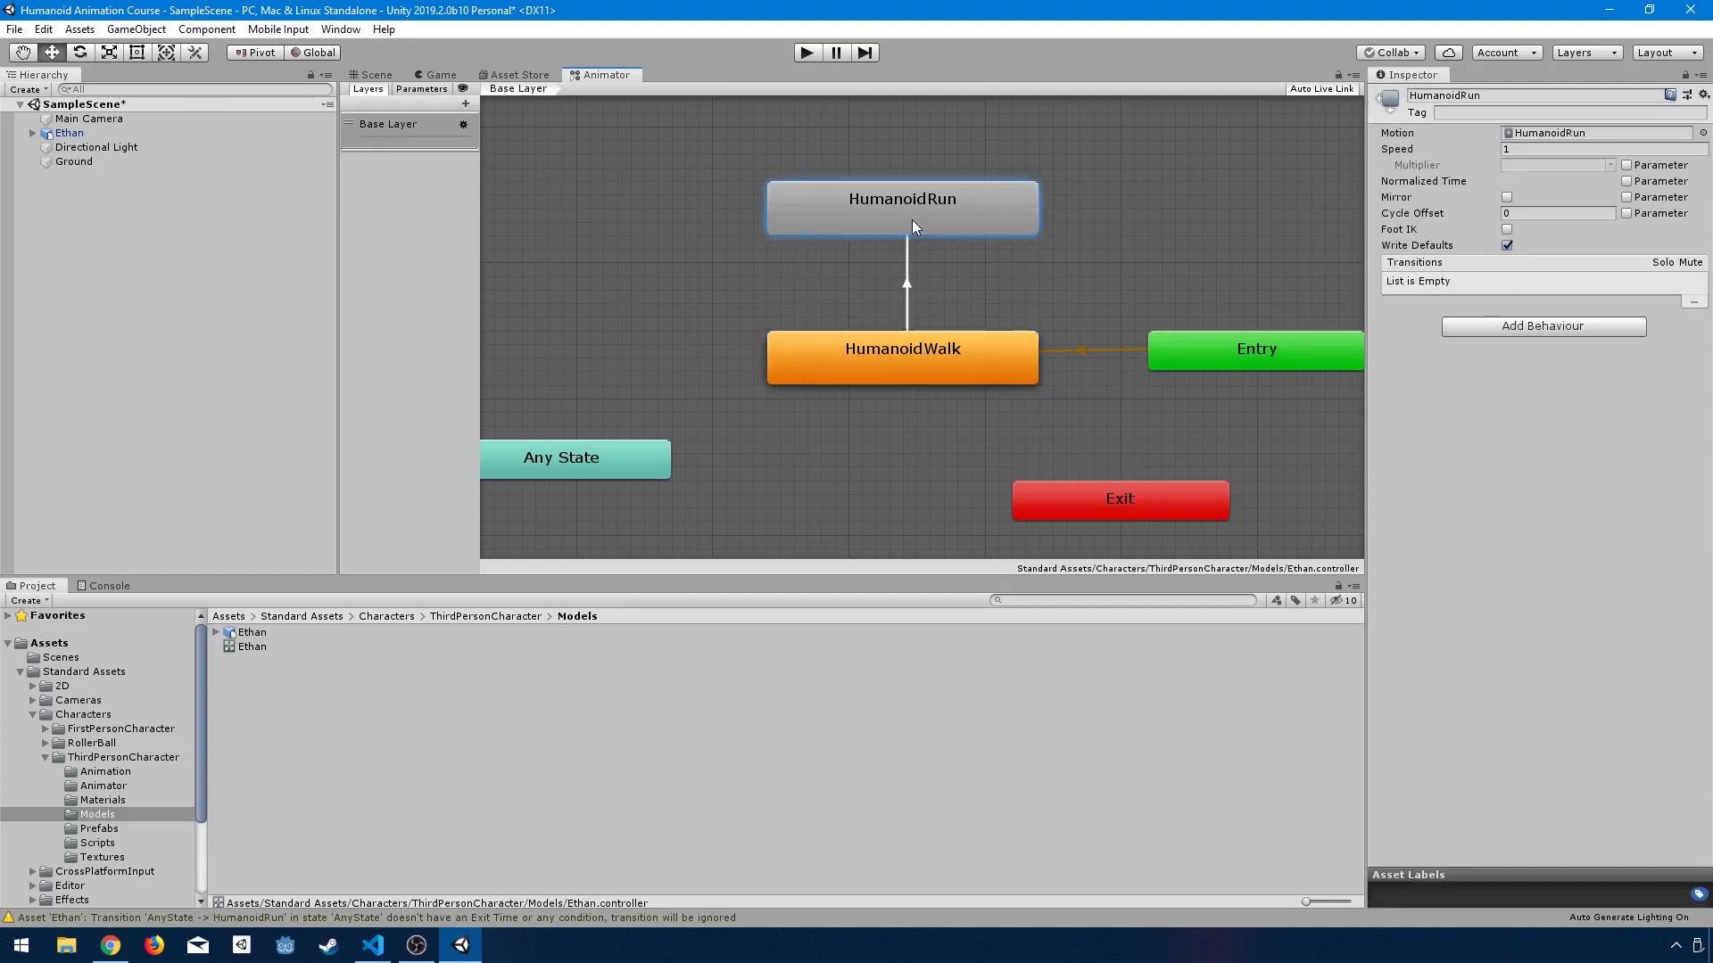
{"action": "left_click", "coordinate": [910, 279]}
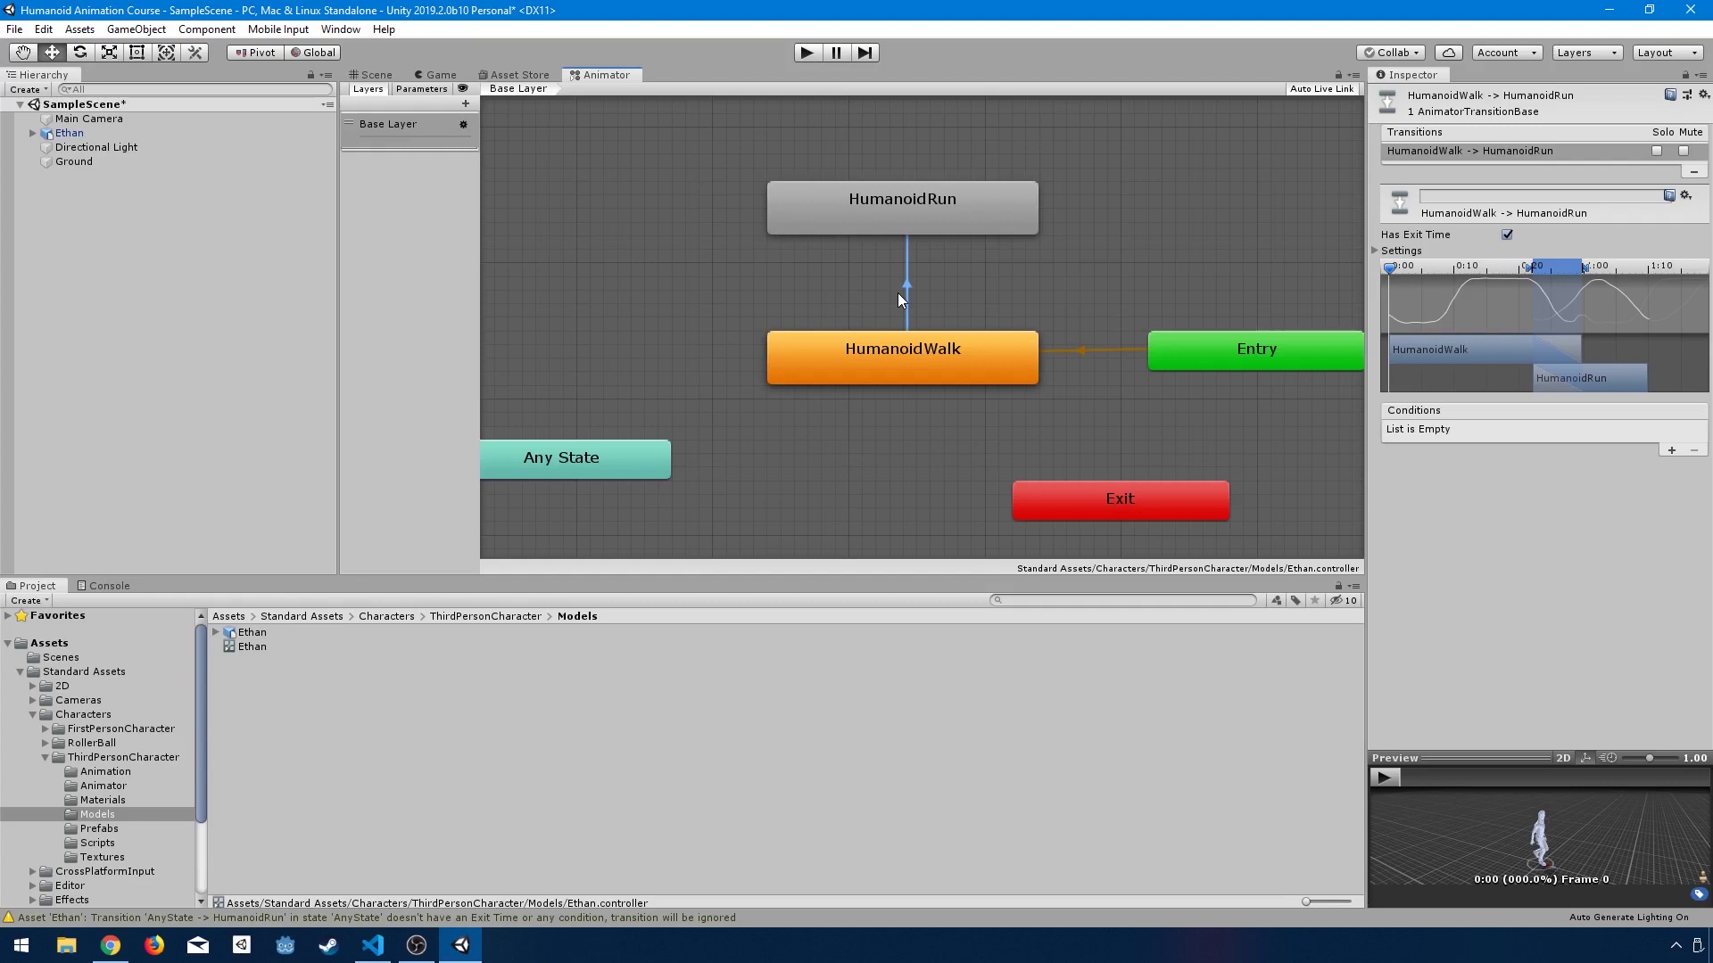
Step: Review the HumanoidWalk and HumanoidRun states, the Walk-to-Run transition and Entry's default state
{"action": "left_click", "coordinate": [903, 348]}
{"action": "left_click", "coordinate": [885, 234]}
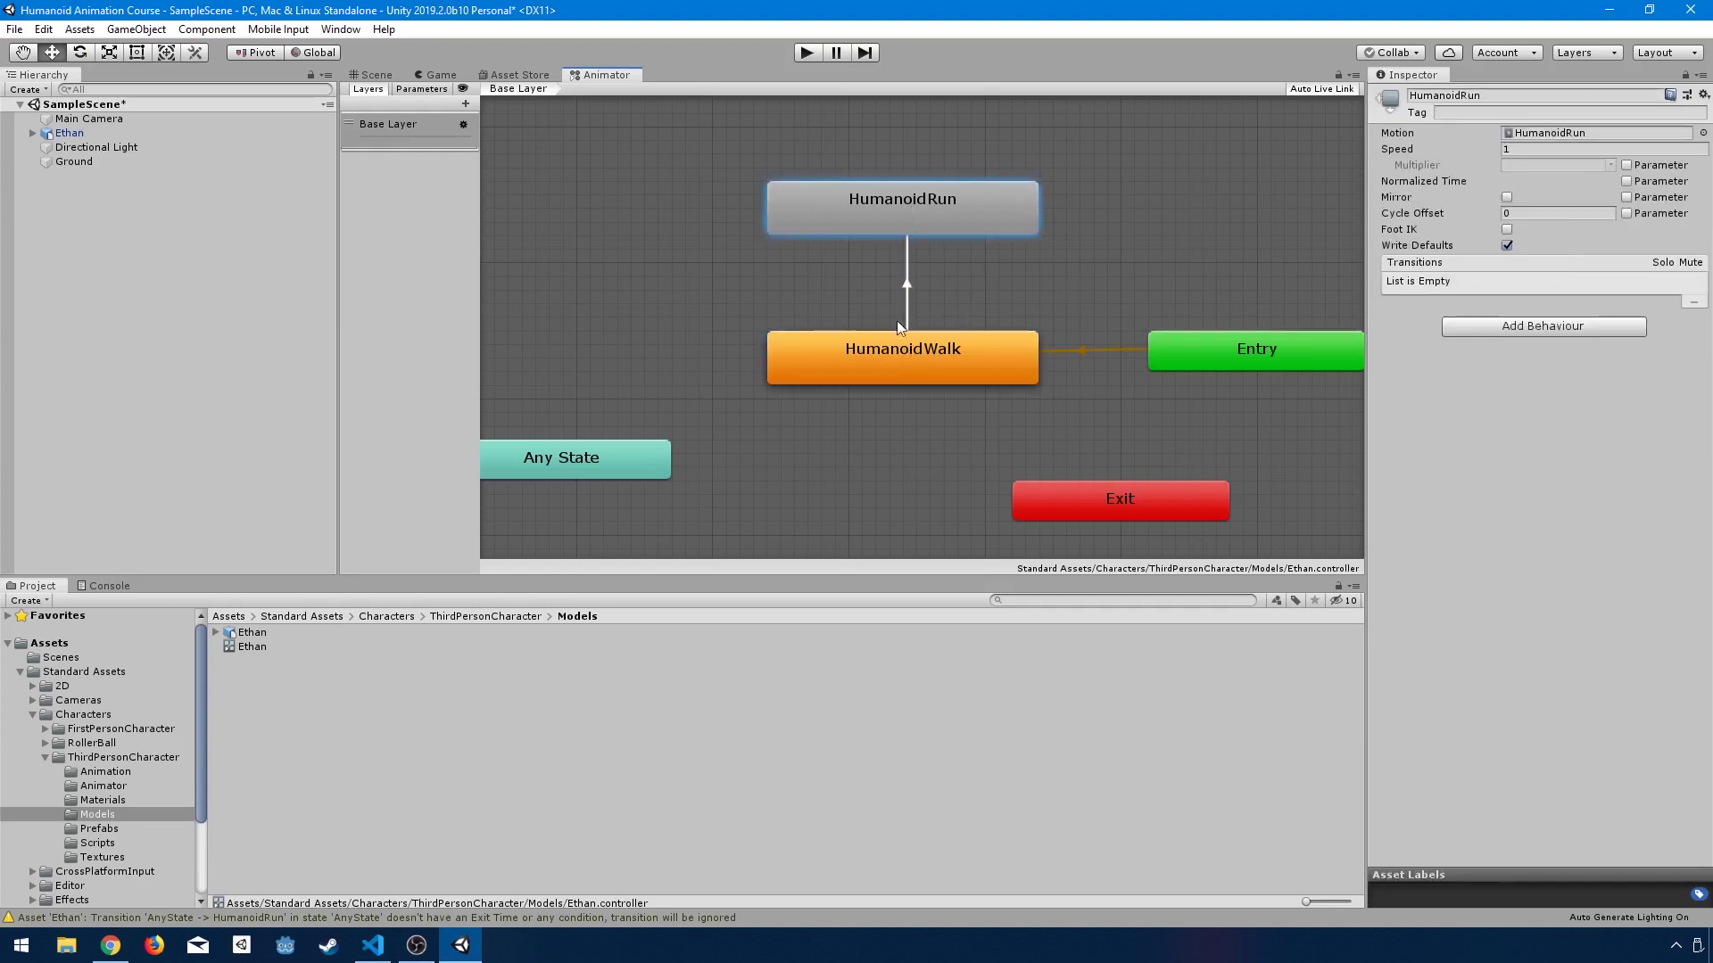
{"action": "left_click", "coordinate": [885, 359]}
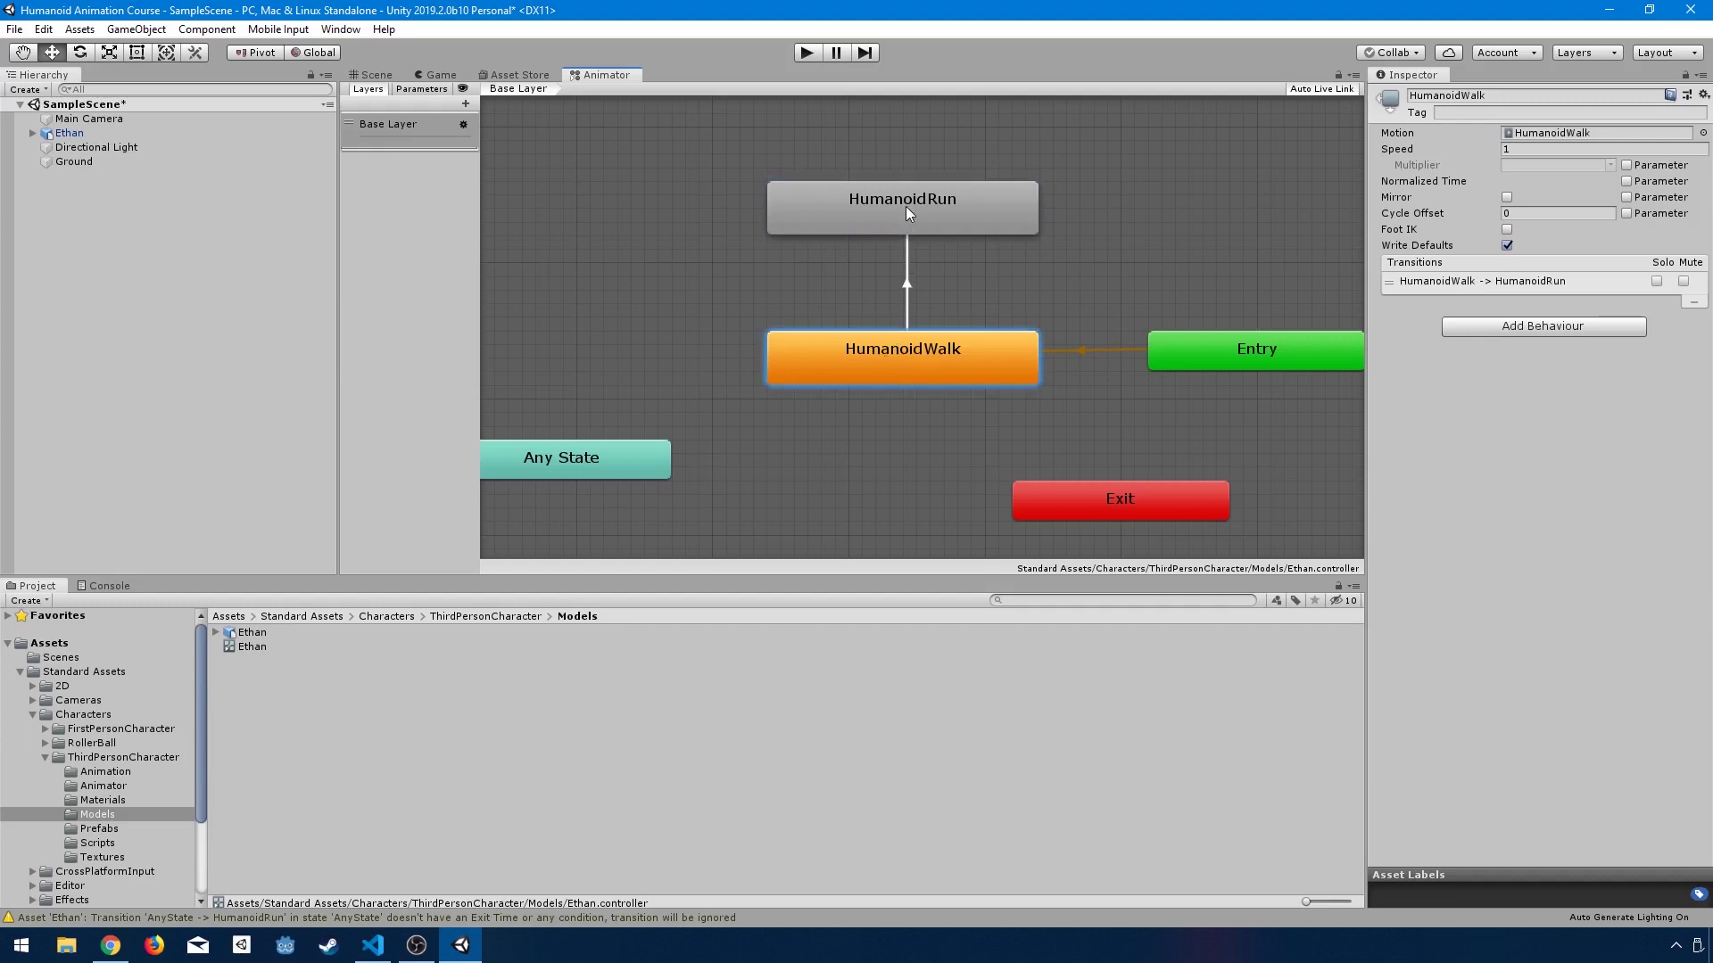
{"action": "left_click", "coordinate": [907, 206]}
{"action": "left_click", "coordinate": [880, 349]}
{"action": "left_click", "coordinate": [908, 310]}
{"action": "left_click", "coordinate": [1225, 358]}
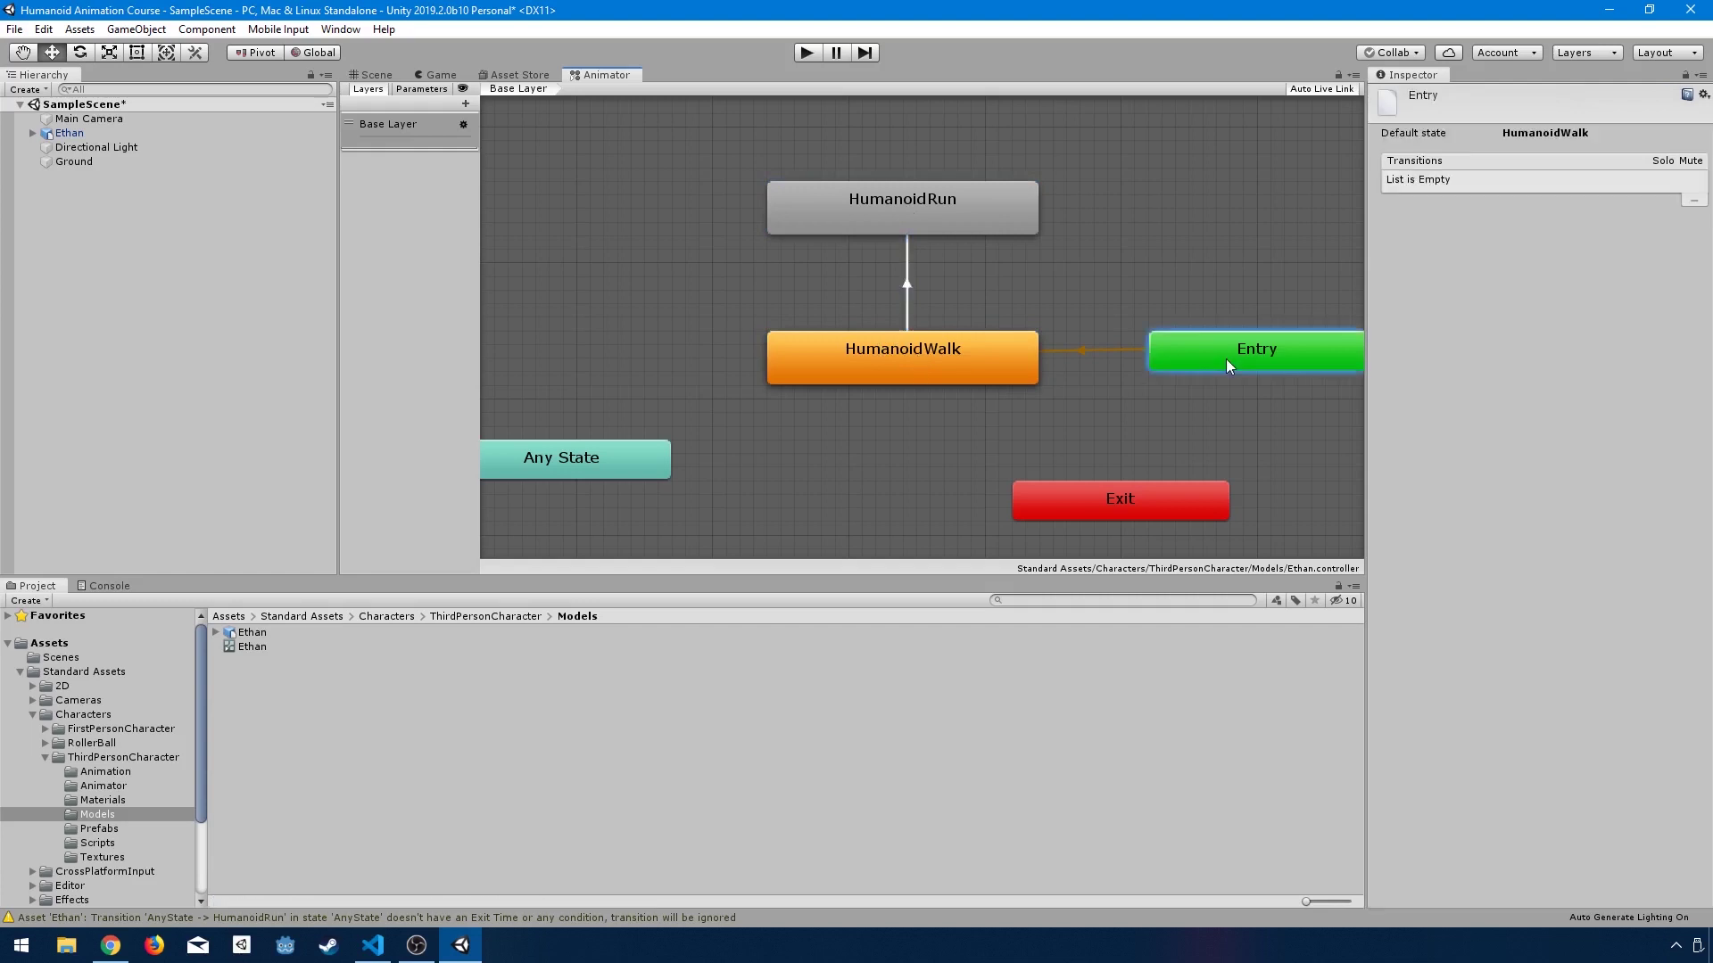
{"action": "left_click", "coordinate": [947, 368]}
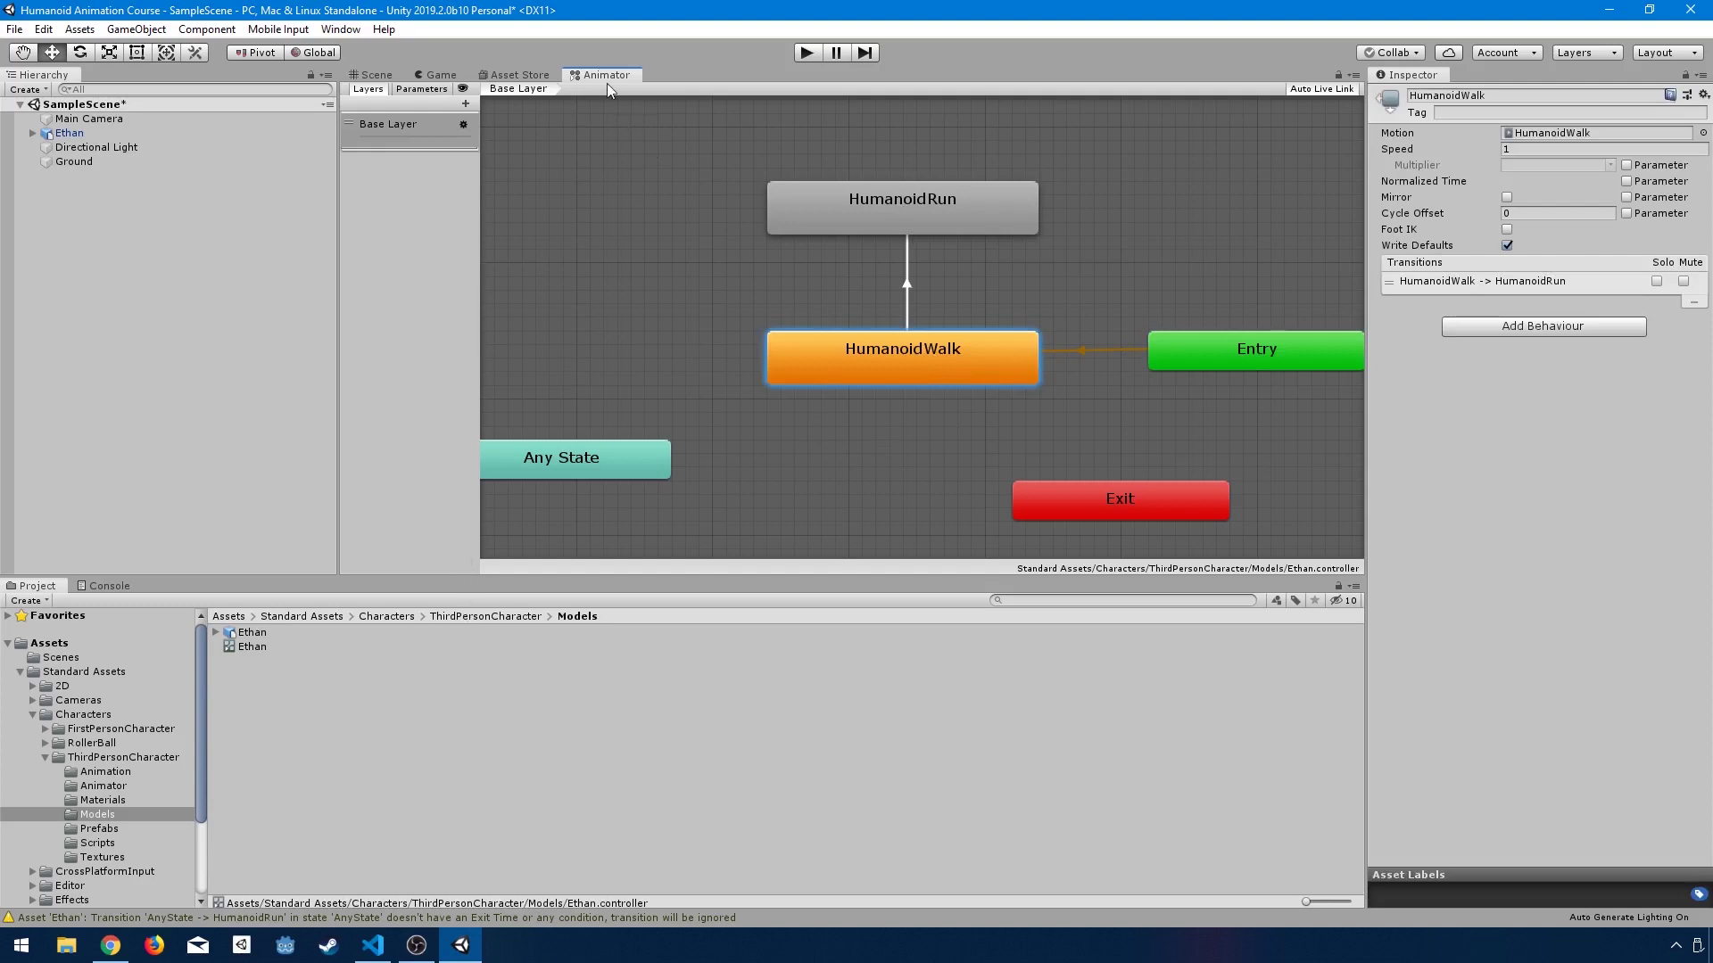
Step: Dock the Animator graph below the Scene view, select Ethan, and briefly start and stop Play
{"action": "left_click_drag", "start_coordinate": [607, 75], "coordinate": [183, 587]}
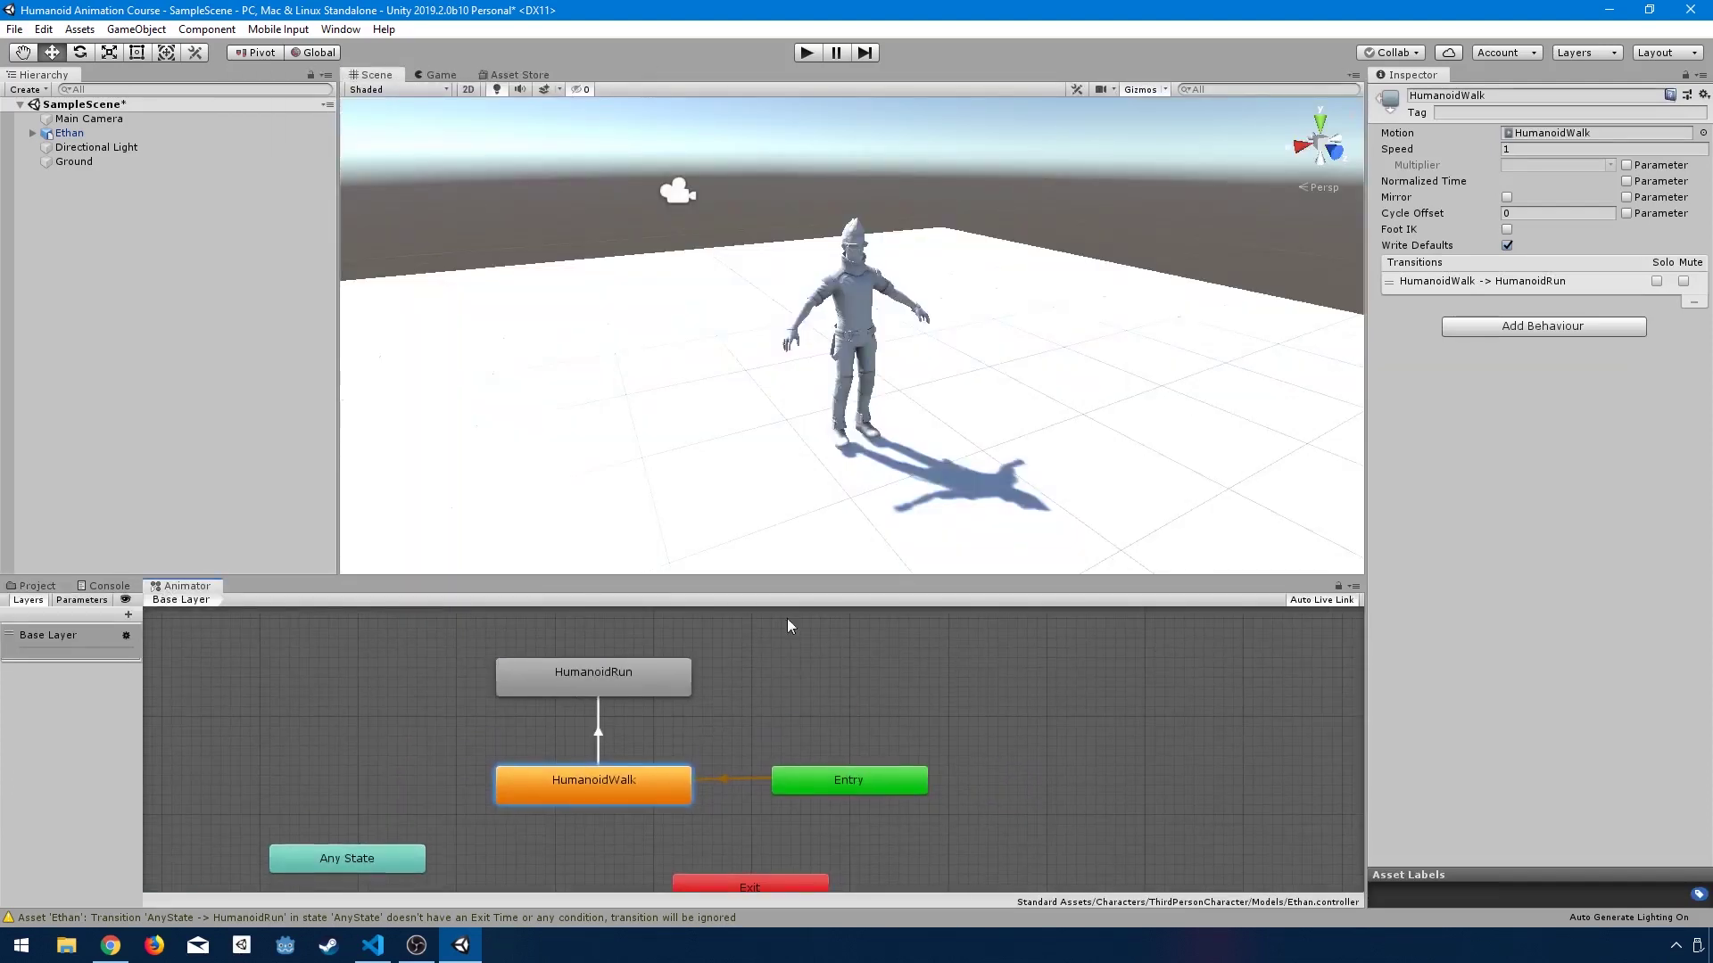
{"action": "left_click", "coordinate": [830, 284]}
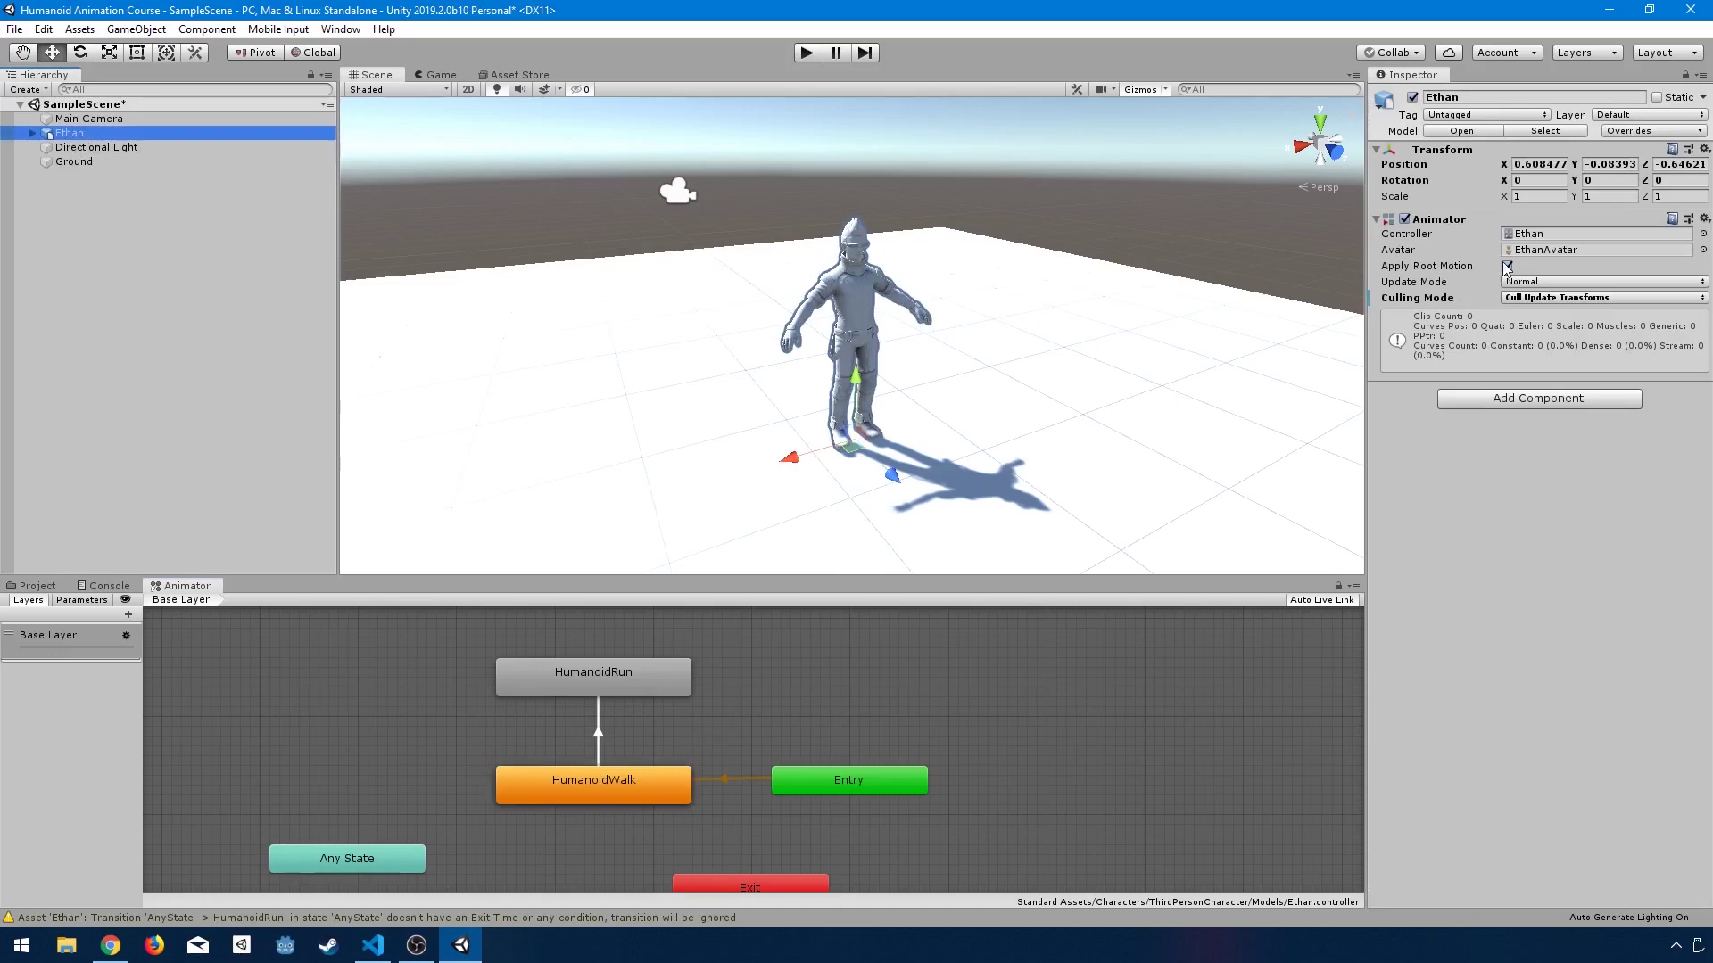
{"action": "left_click", "coordinate": [806, 53]}
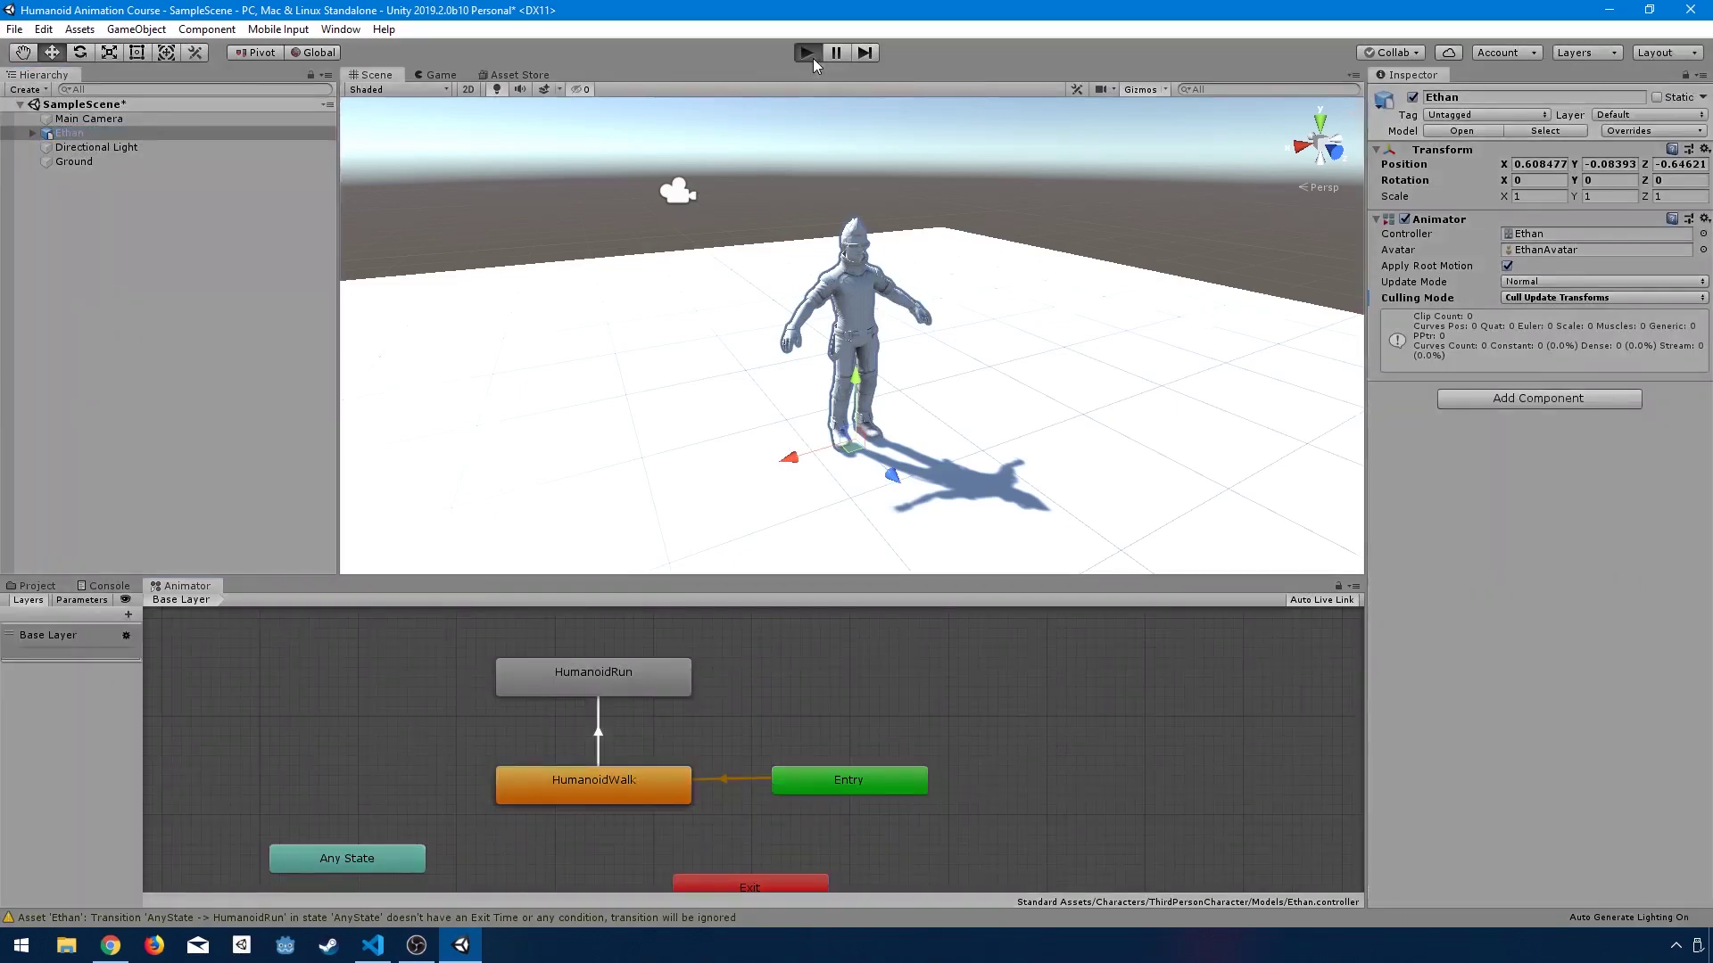
{"action": "left_click", "coordinate": [806, 52]}
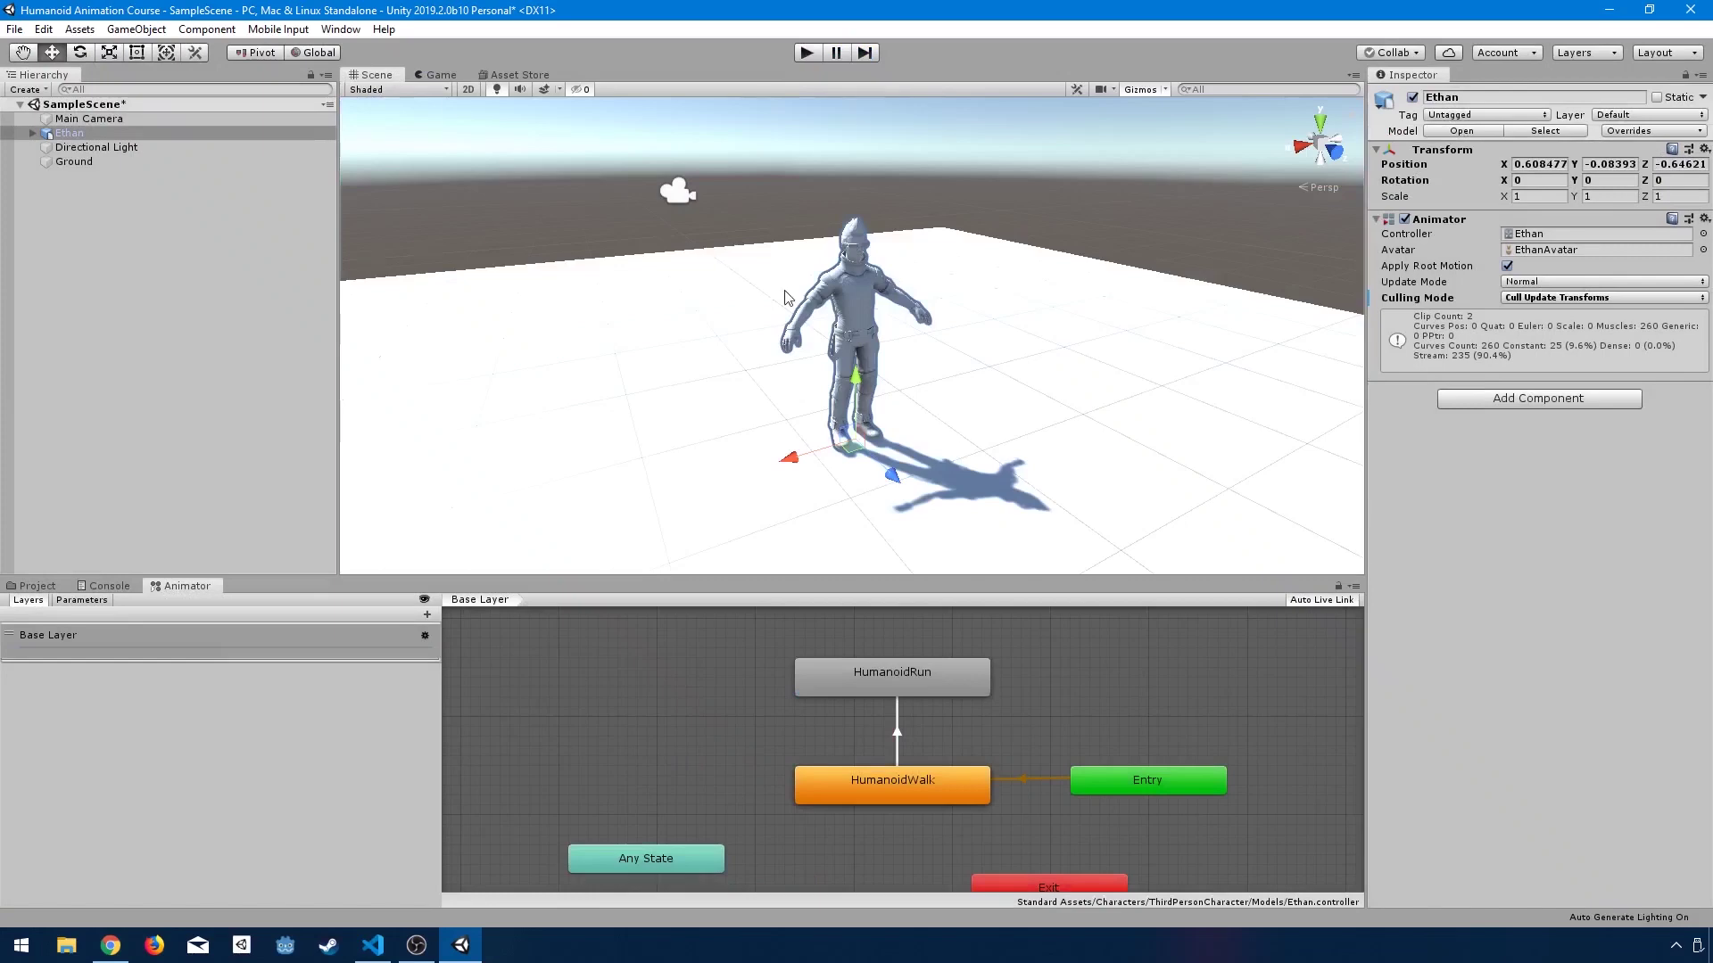
Step: Enter Play mode with Ctrl+P, follow Ethan walking then running, and pause the game
{"action": "key", "text": "ctrl+p"}
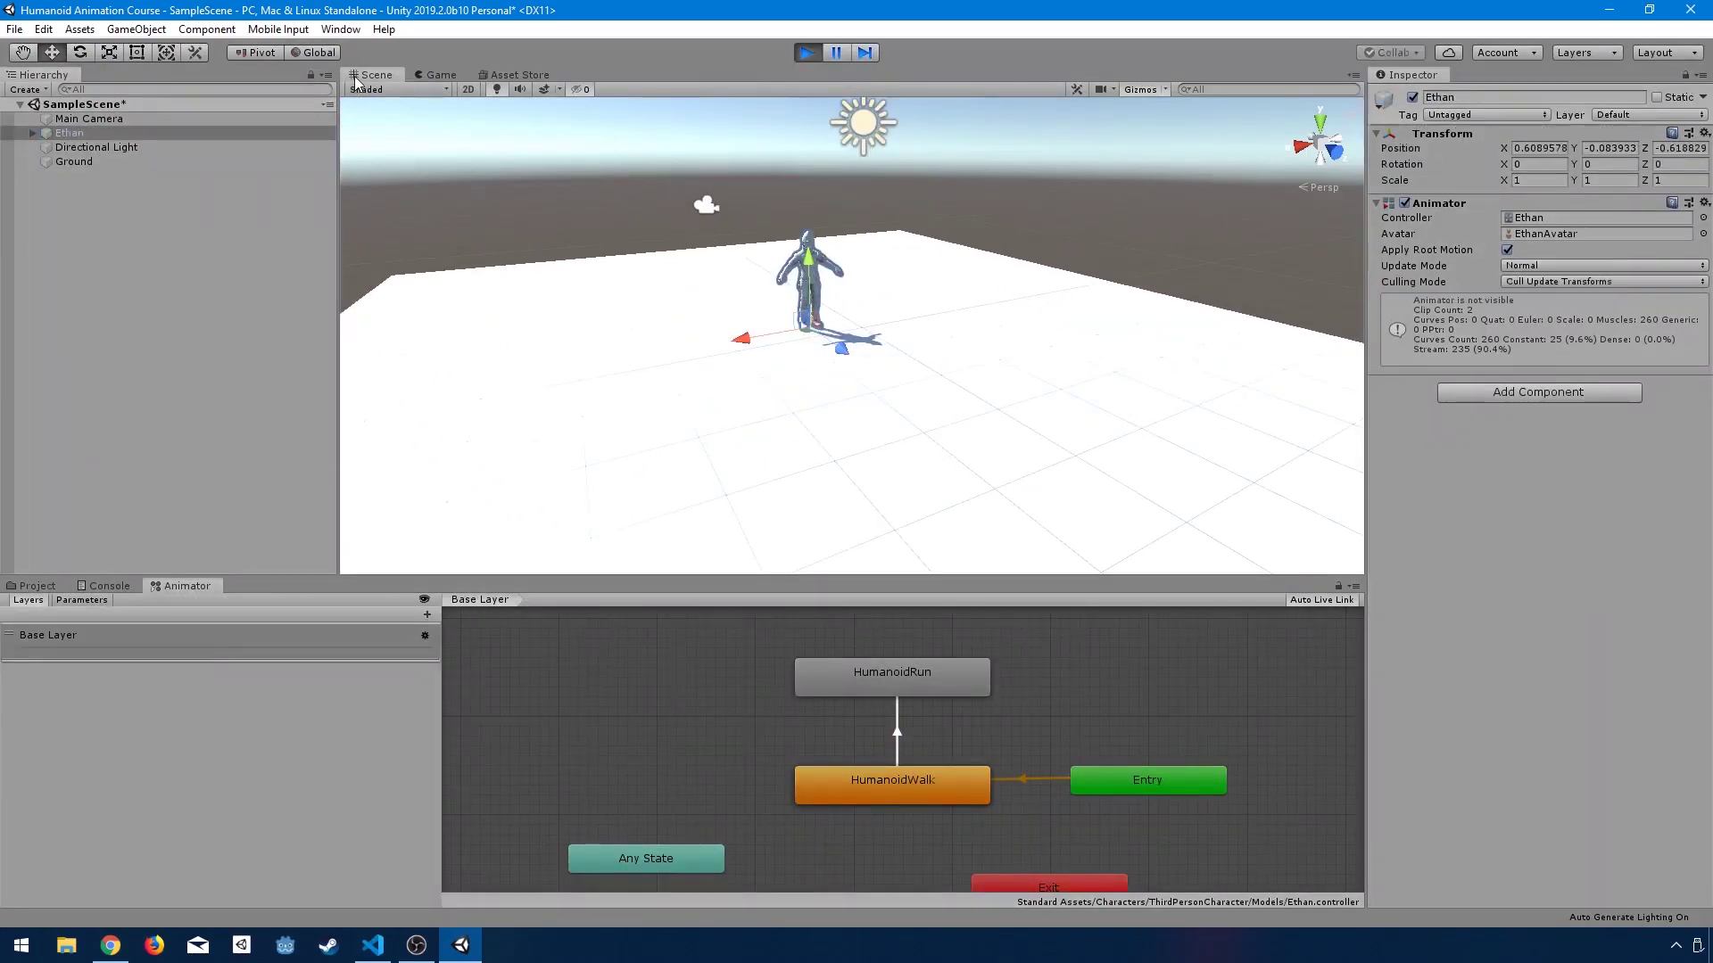
{"action": "middle_click_drag", "start_coordinate": [975, 486], "coordinate": [956, 383]}
{"action": "scroll", "coordinate": [990, 464], "scroll_direction": "down", "scroll_amount": 4}
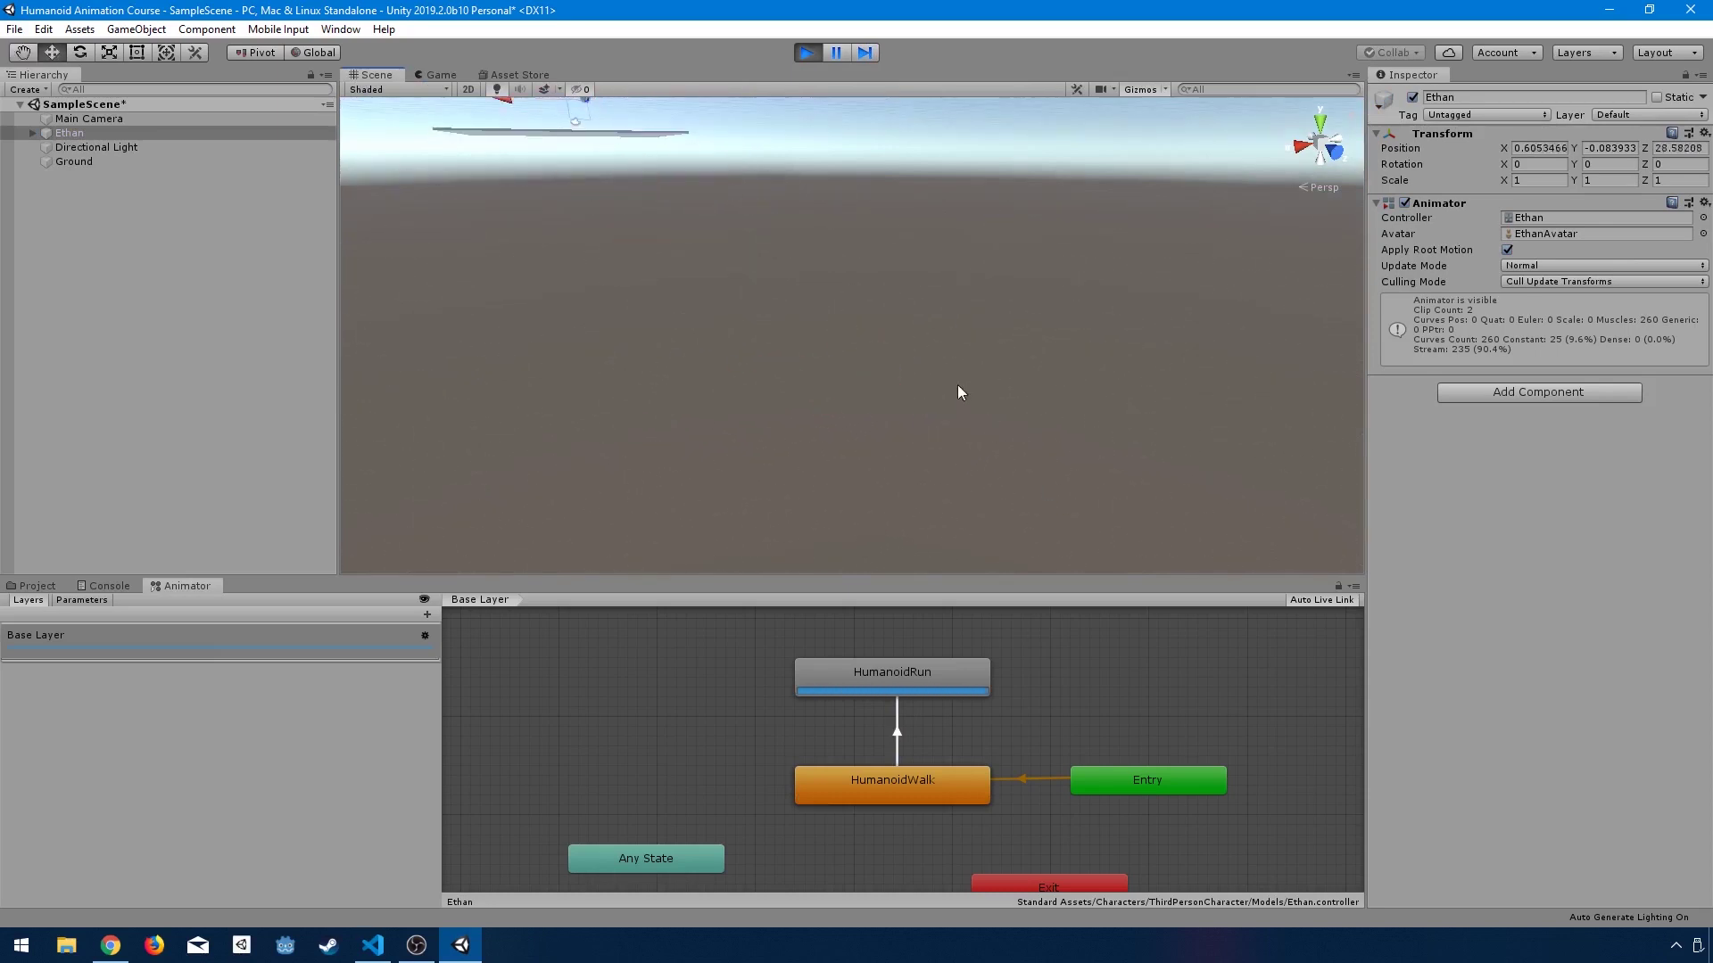
{"action": "scroll", "coordinate": [956, 383], "scroll_direction": "down", "scroll_amount": 3}
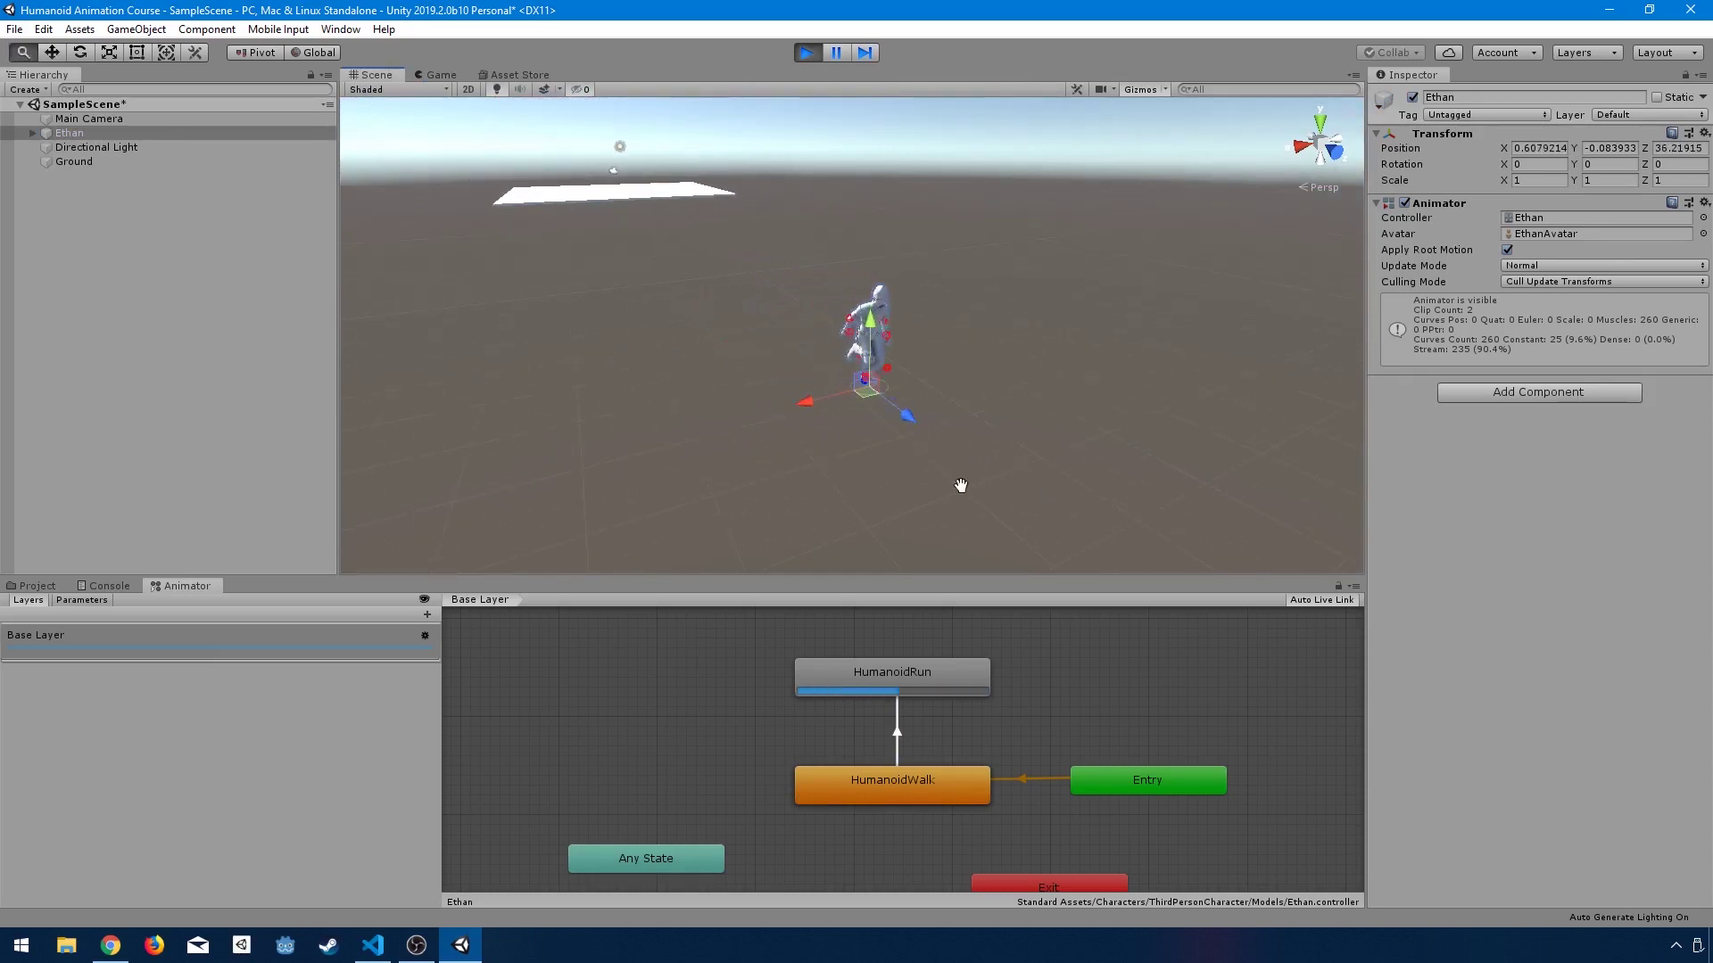
{"action": "middle_click_drag", "start_coordinate": [936, 493], "coordinate": [889, 403]}
{"action": "left_click", "coordinate": [836, 55]}
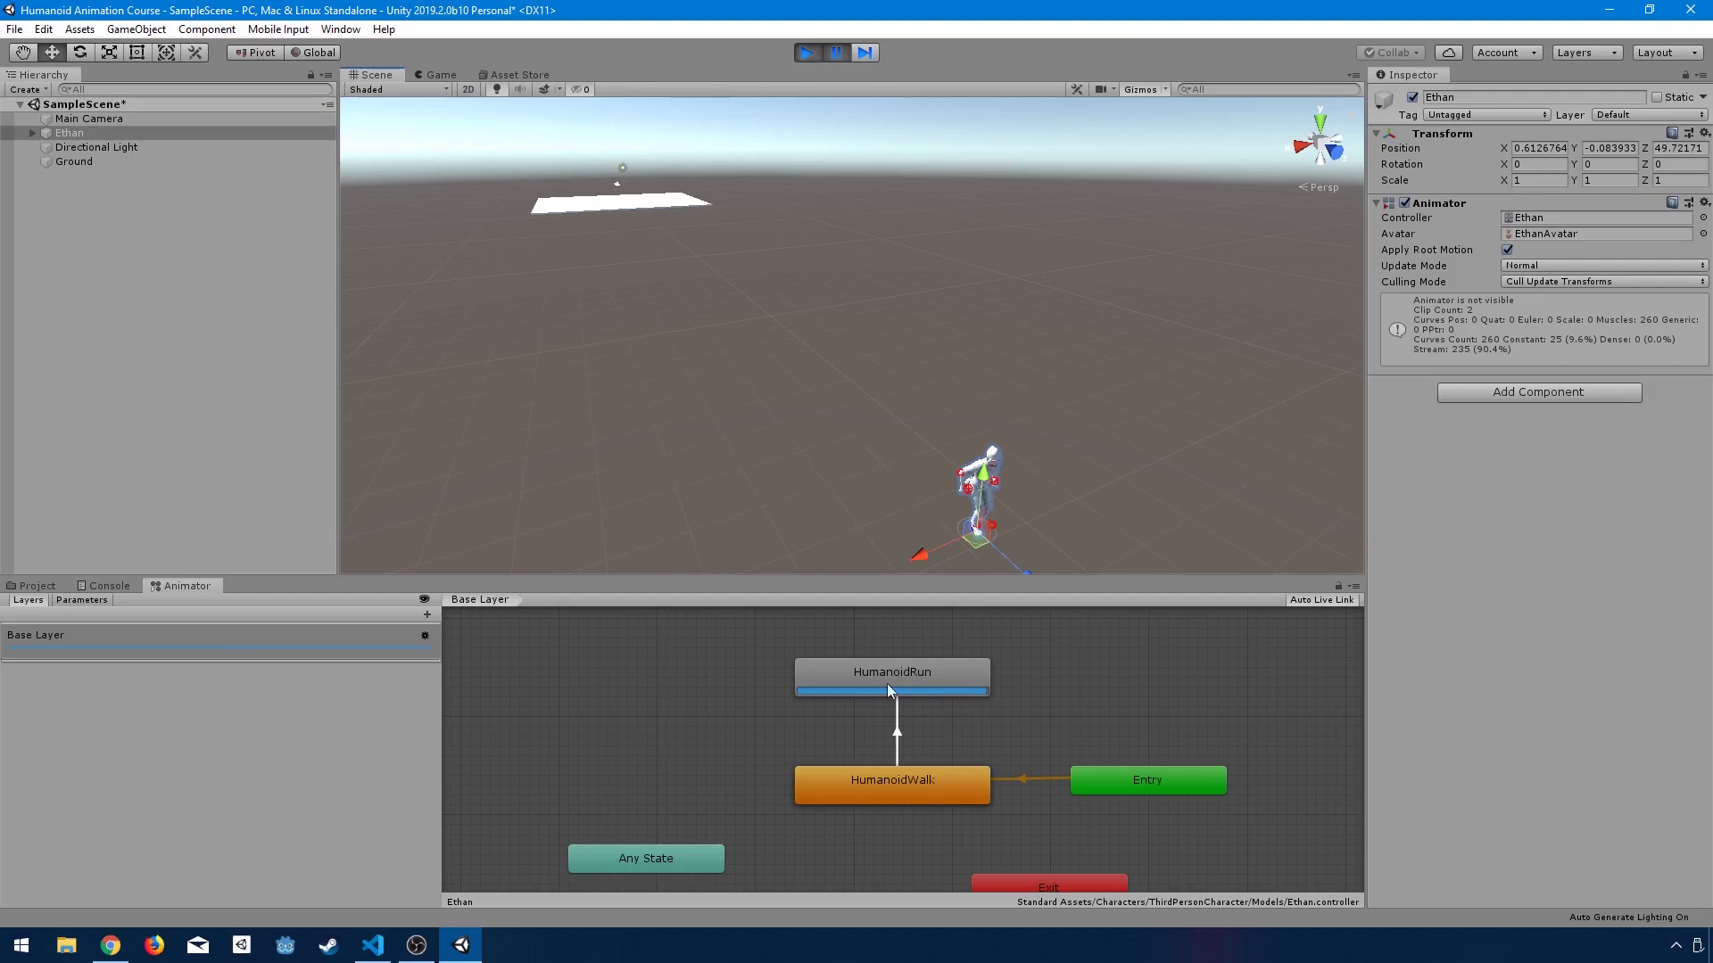
Step: Inspect the HumanoidWalk and HumanoidRun states in the docked graph
{"action": "left_click", "coordinate": [954, 784]}
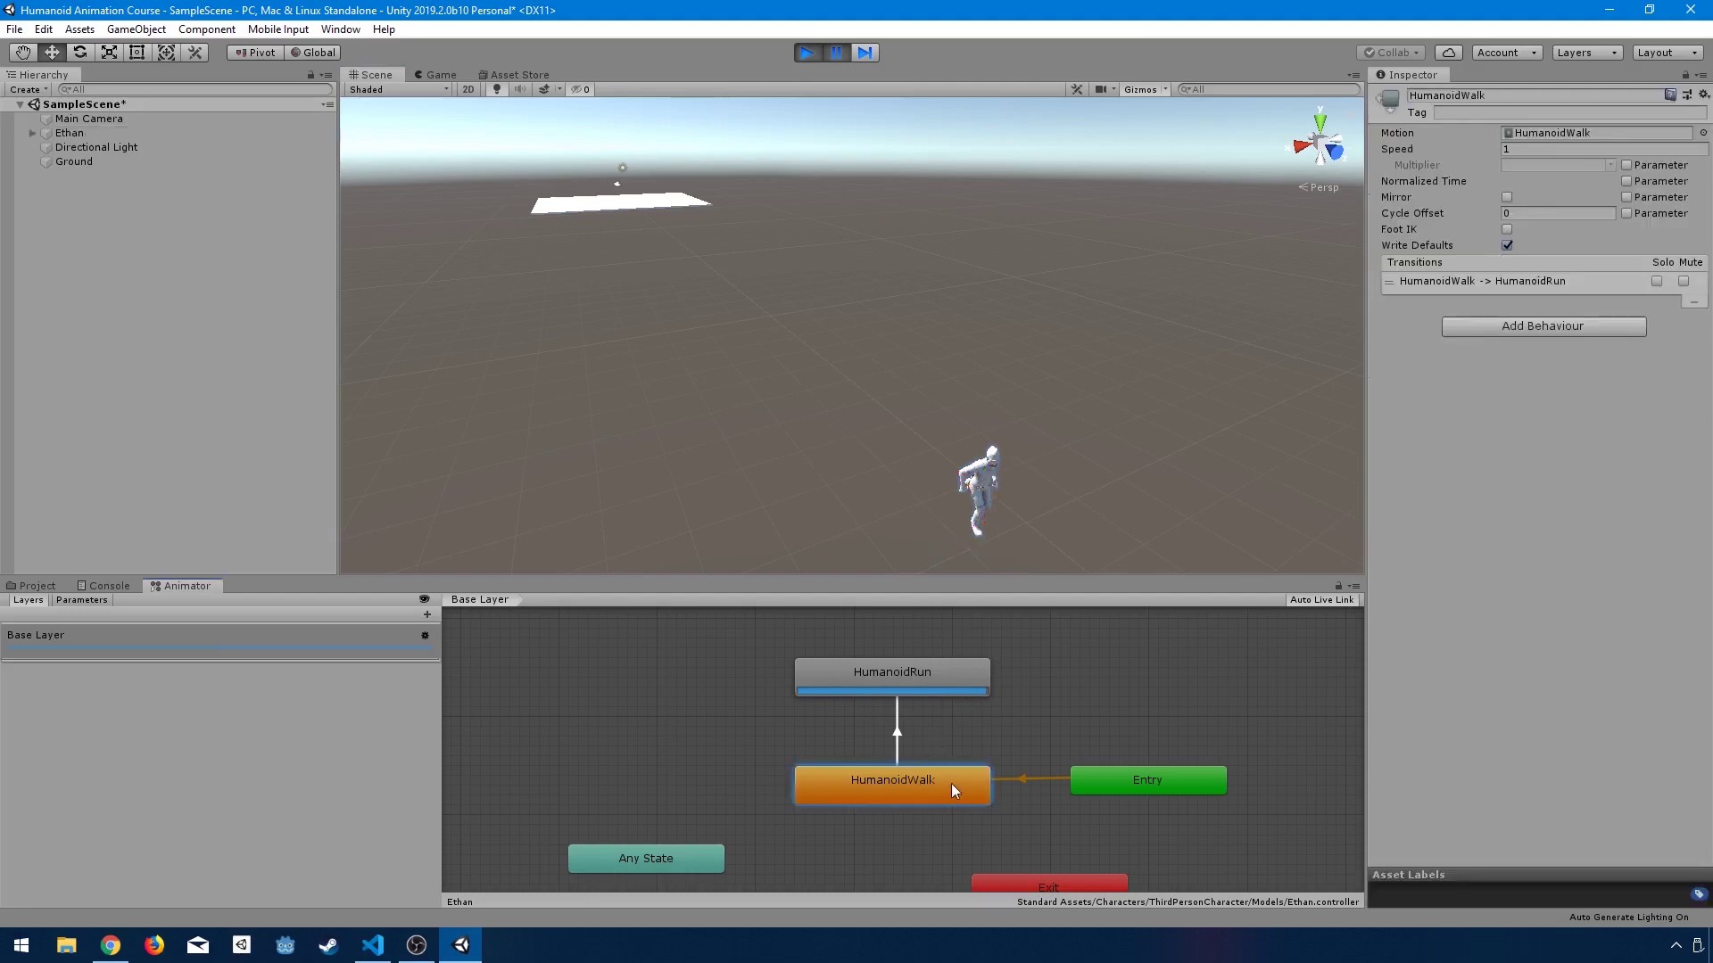
{"action": "left_click", "coordinate": [908, 684]}
{"action": "middle_click_drag", "start_coordinate": [1027, 695], "coordinate": [970, 670]}
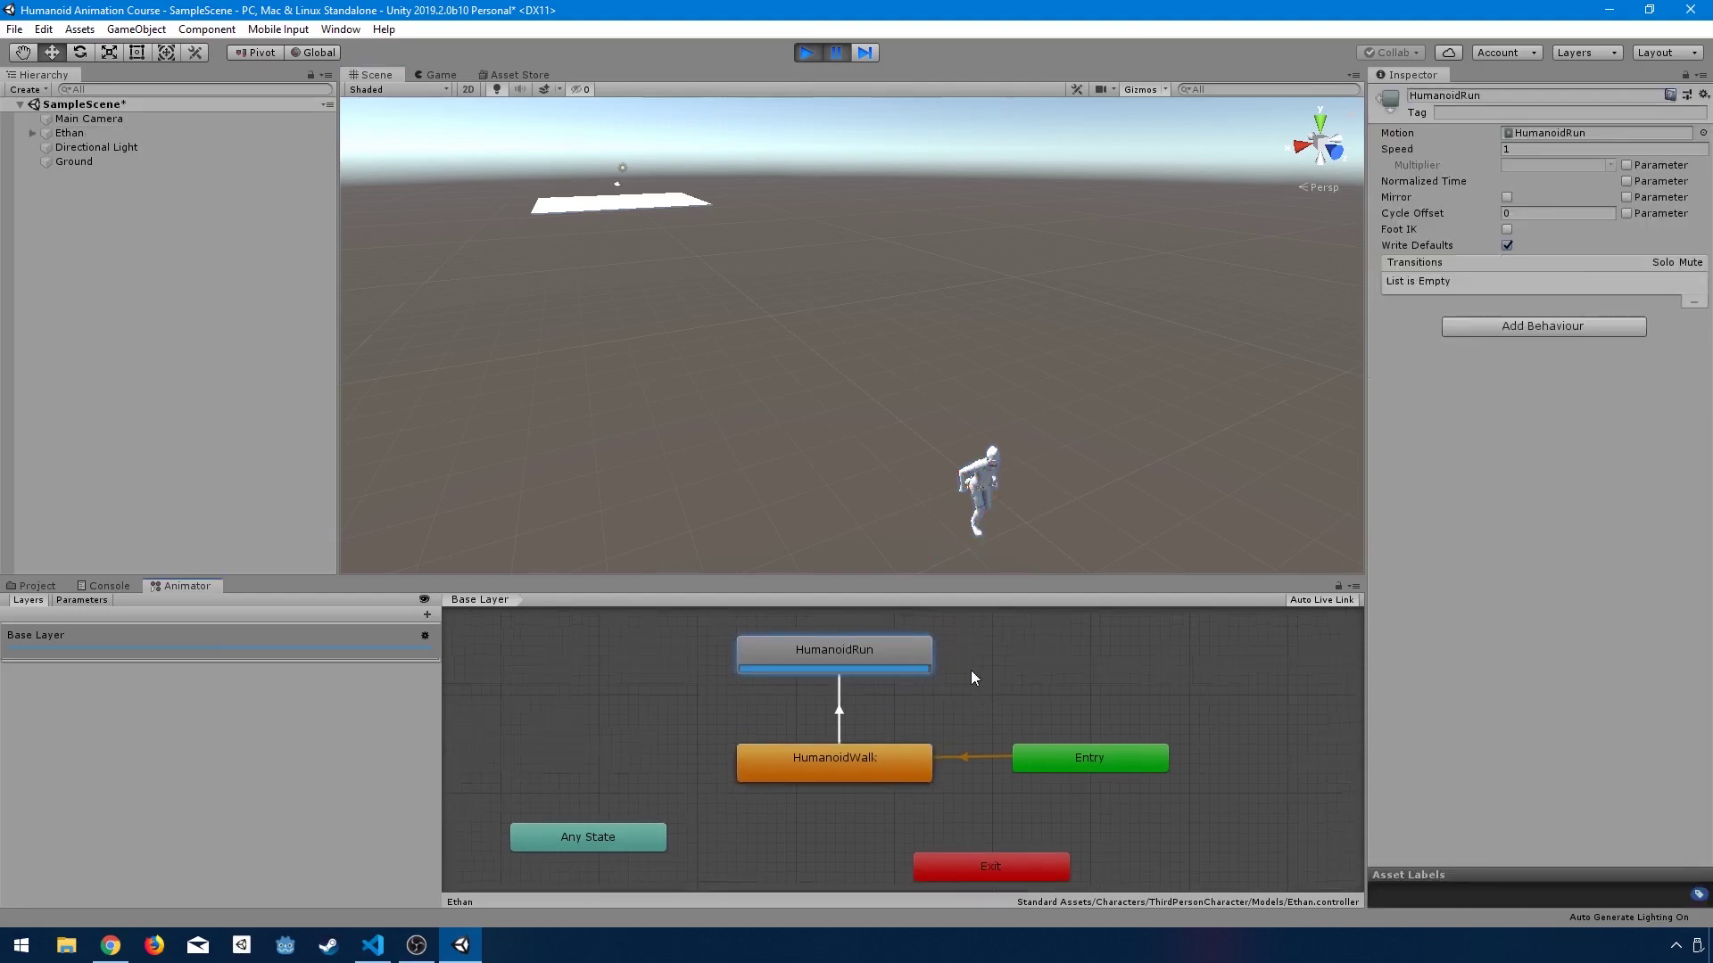
{"action": "right_click", "coordinate": [865, 649]}
Step: Stop Play, move Exit beside HumanoidRun, and add a HumanoidRun-to-Exit transition
{"action": "left_click", "coordinate": [1047, 728]}
{"action": "left_click", "coordinate": [807, 55]}
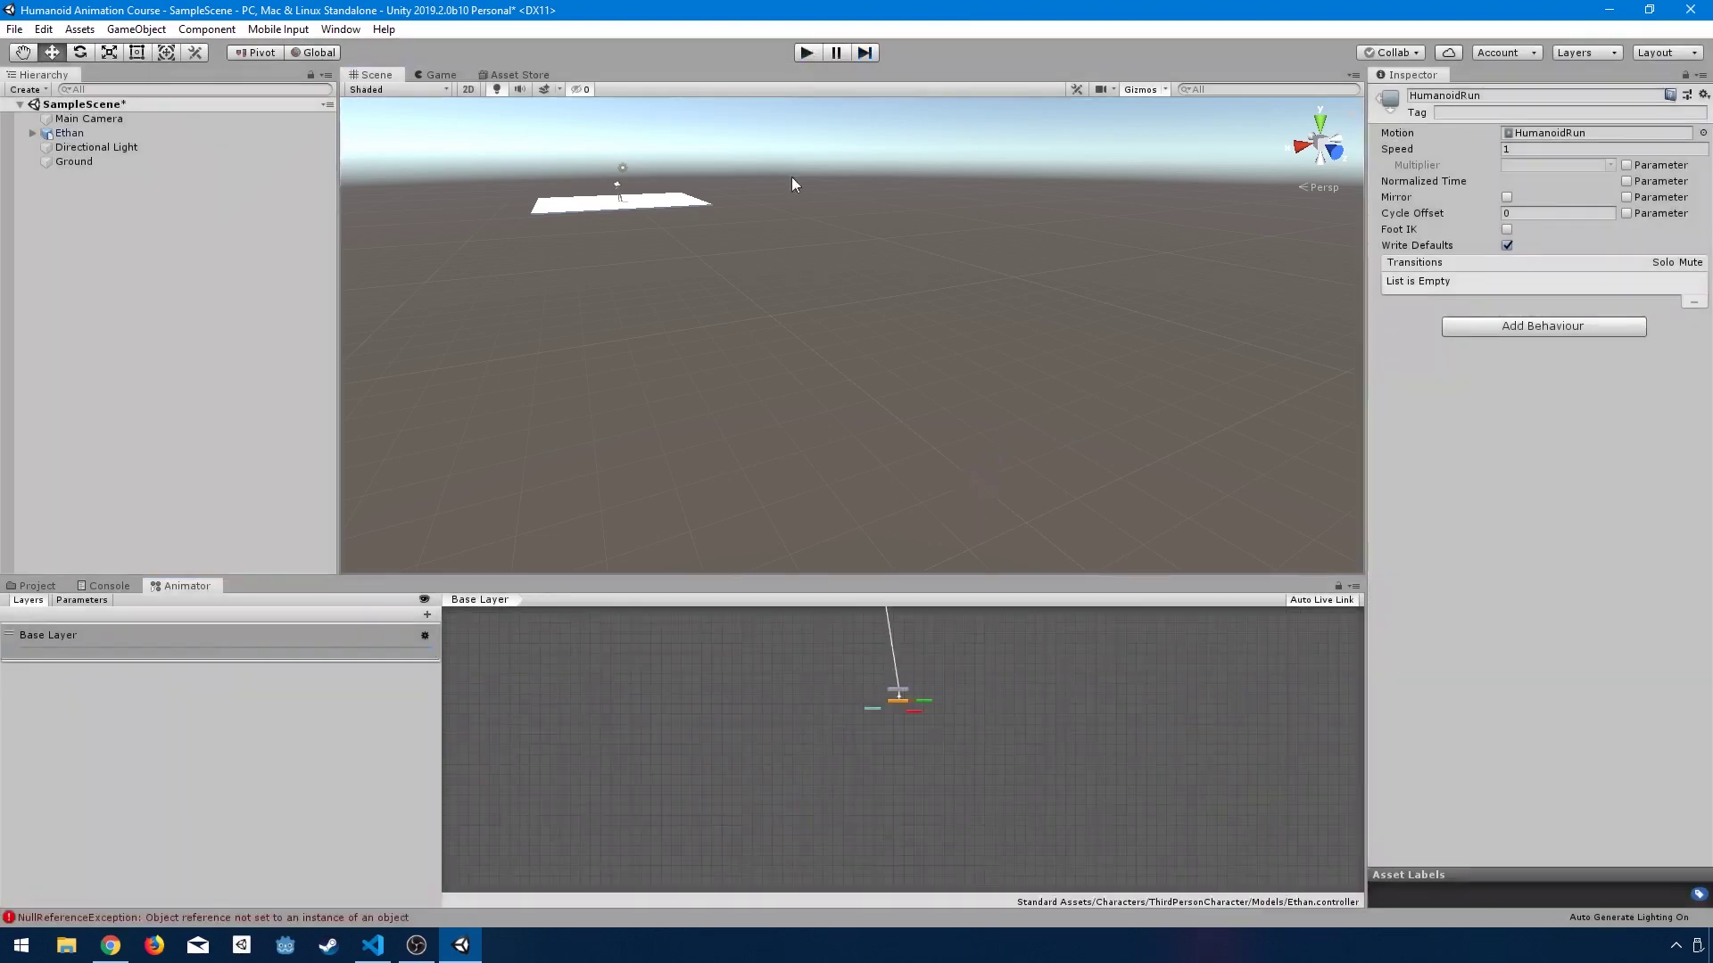
{"action": "left_click_drag", "start_coordinate": [961, 830], "coordinate": [652, 675]}
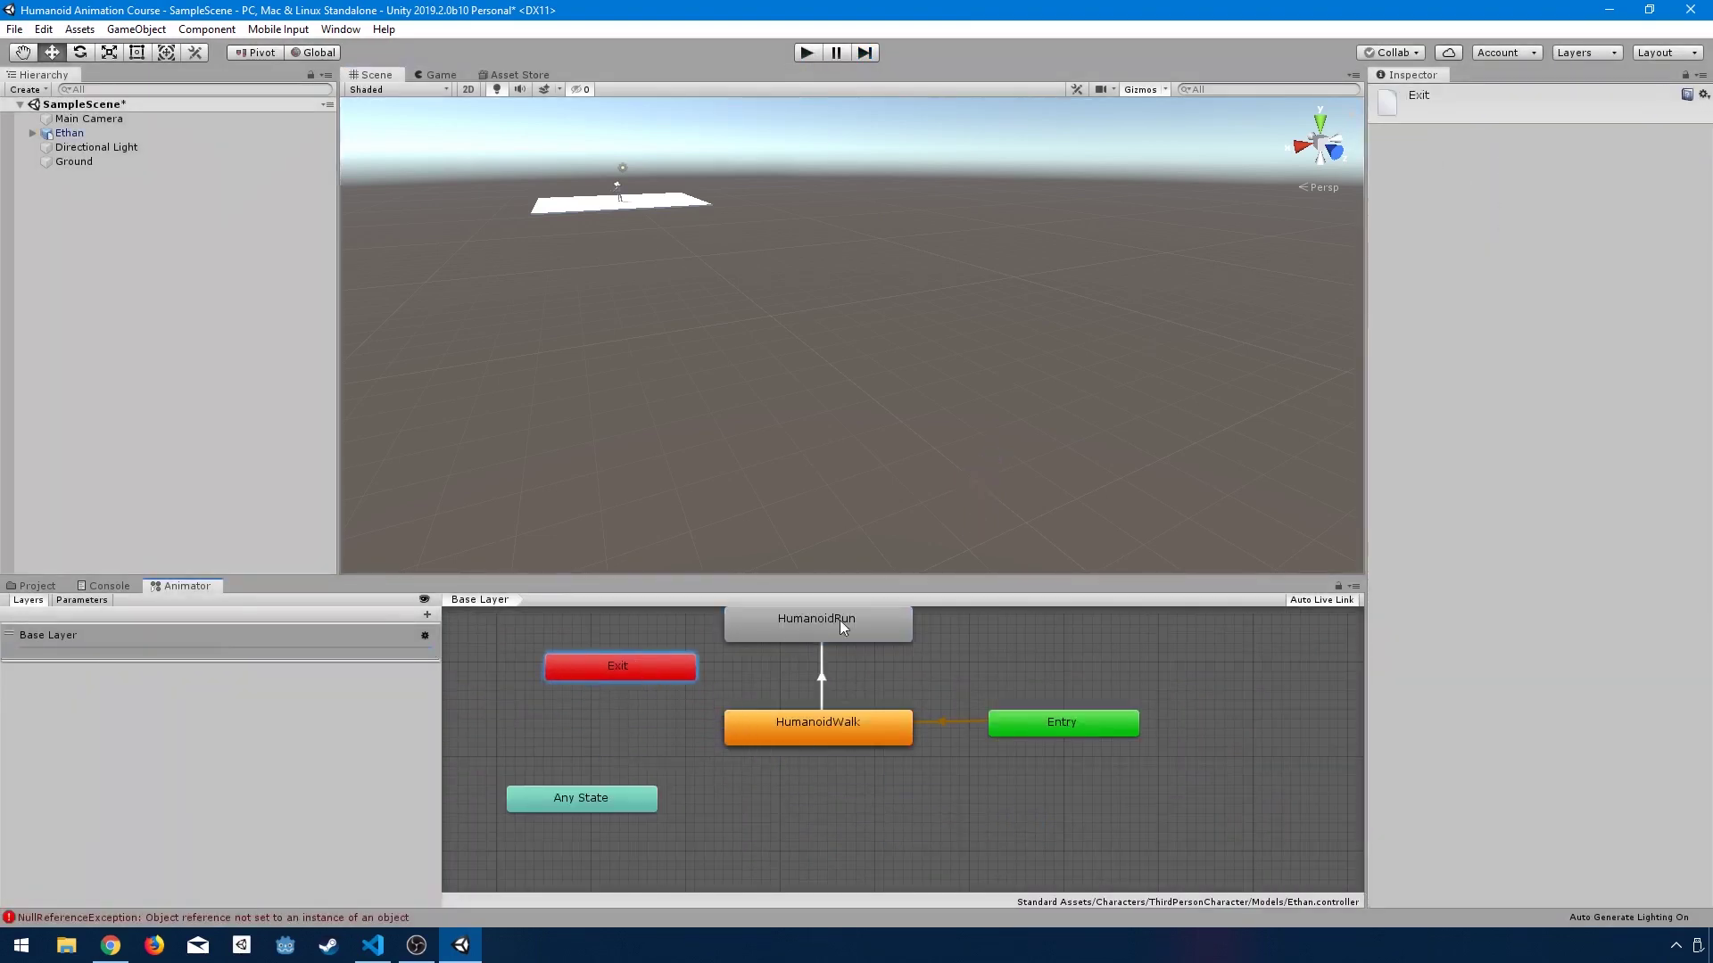
{"action": "right_click", "coordinate": [841, 621]}
{"action": "left_click", "coordinate": [866, 632]}
{"action": "left_click", "coordinate": [657, 664]}
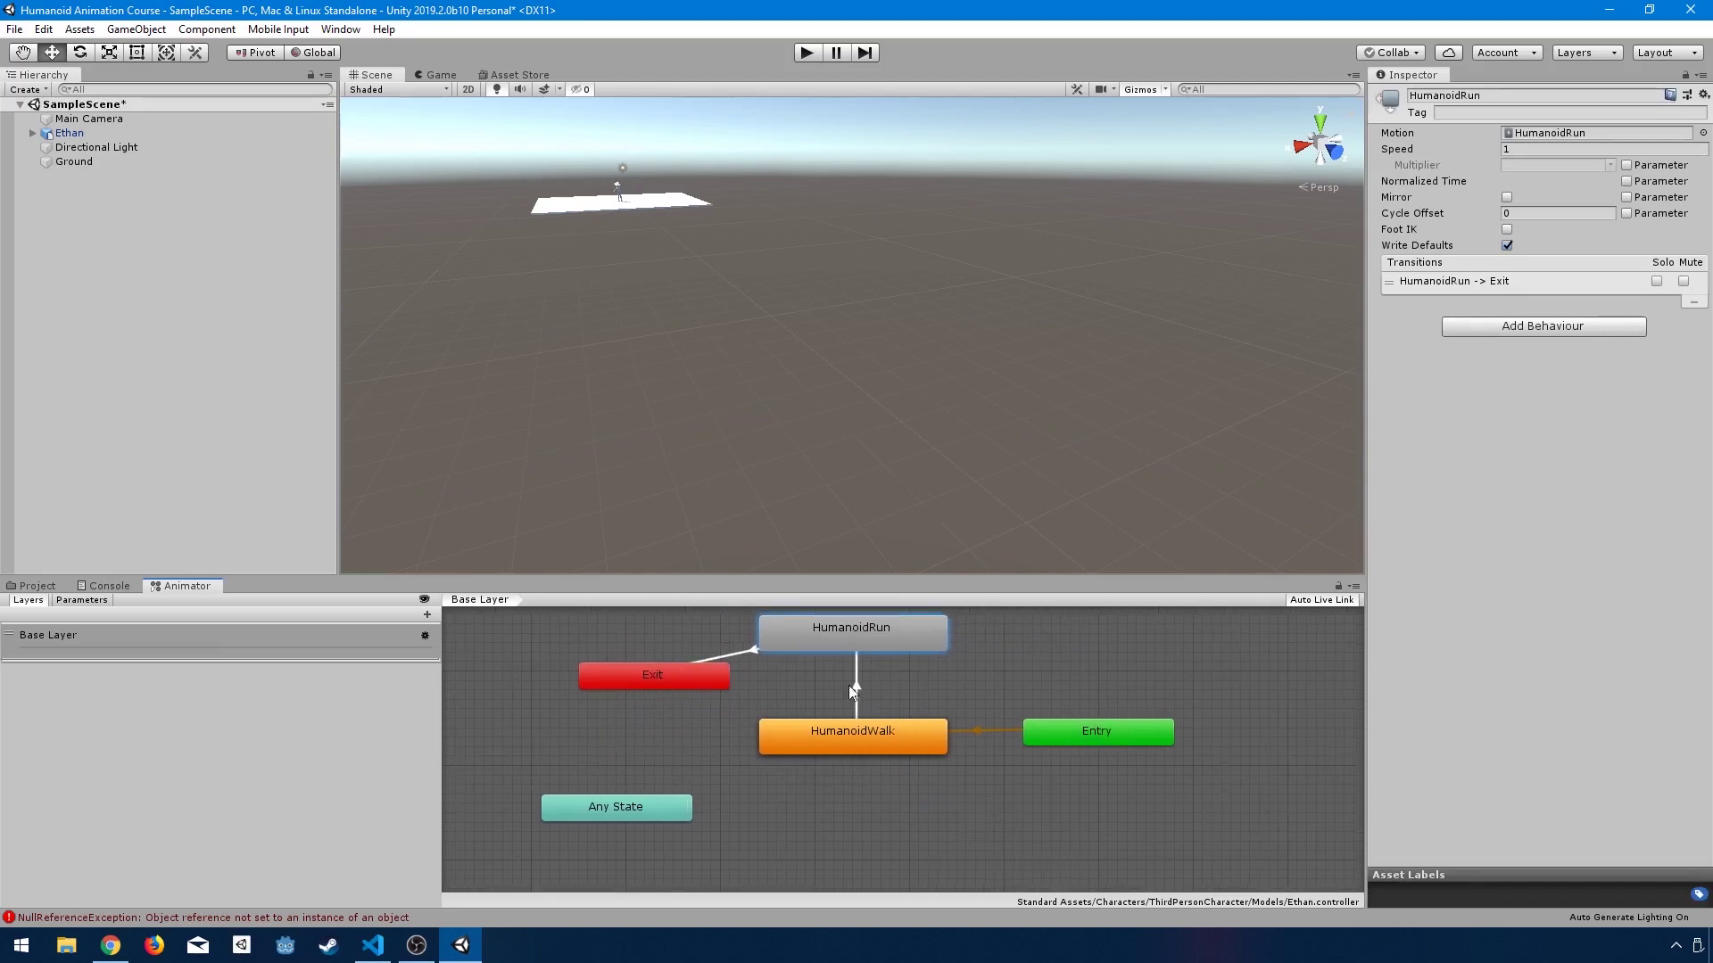
Step: Start Play mode again and focus the Scene view on Ethan
{"action": "left_click", "coordinate": [808, 52]}
{"action": "double_click", "coordinate": [80, 132]}
{"action": "scroll", "coordinate": [1069, 407], "scroll_direction": "down", "scroll_amount": 5}
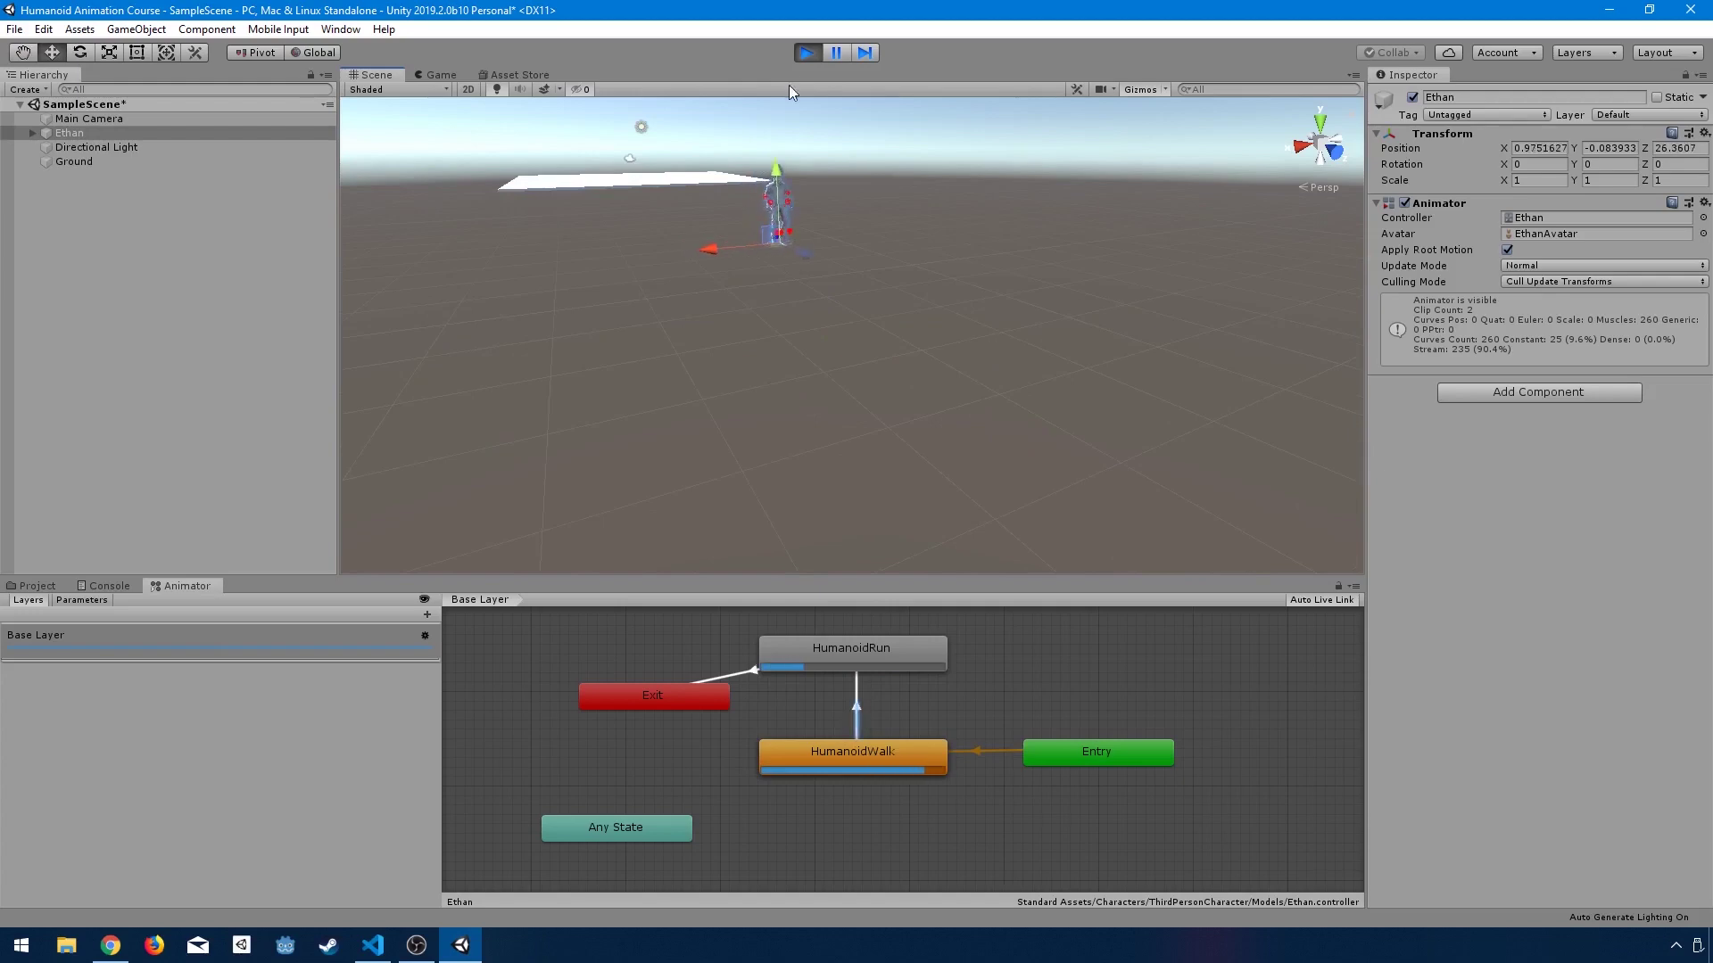
Step: Stop Play mode, move the Exit node aside, and delete the HumanoidRun→Exit transition
{"action": "left_click", "coordinate": [805, 51]}
{"action": "left_click_drag", "start_coordinate": [678, 707], "coordinate": [612, 669]}
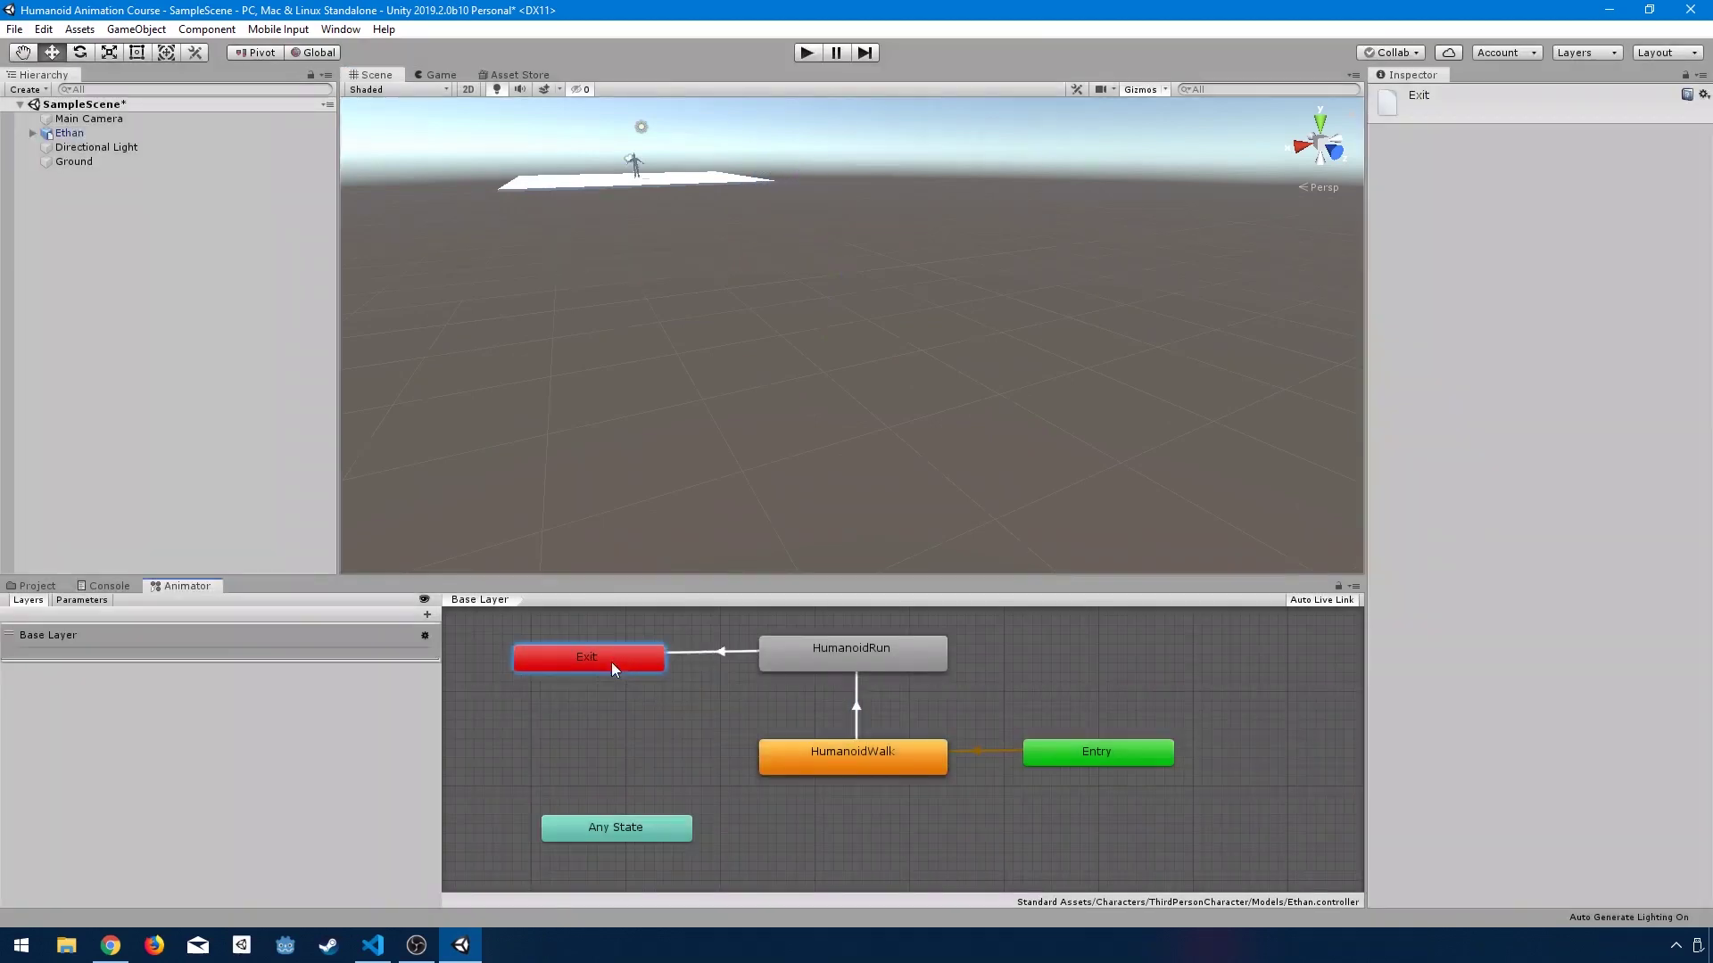
{"action": "left_click", "coordinate": [692, 654]}
{"action": "key", "text": "Delete"}
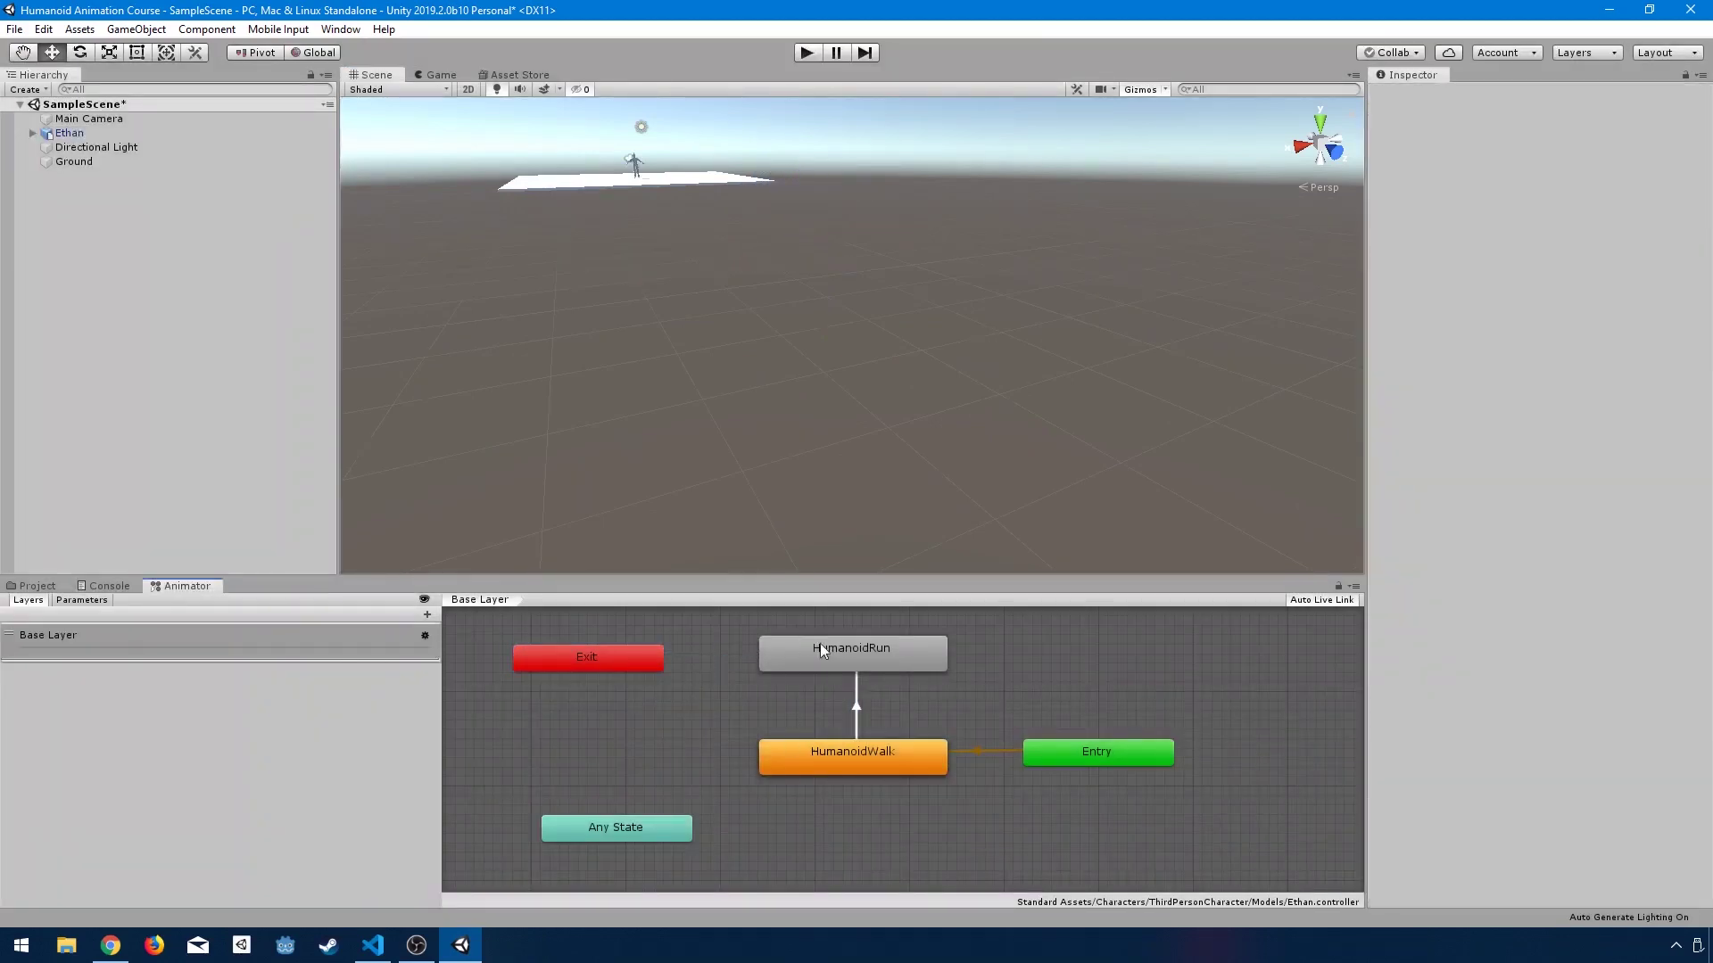
Step: Add a transition from HumanoidRun back to HumanoidWalk and check both states
{"action": "left_click", "coordinate": [835, 651]}
{"action": "right_click", "coordinate": [835, 651]}
{"action": "left_click", "coordinate": [896, 665]}
{"action": "left_click", "coordinate": [841, 756]}
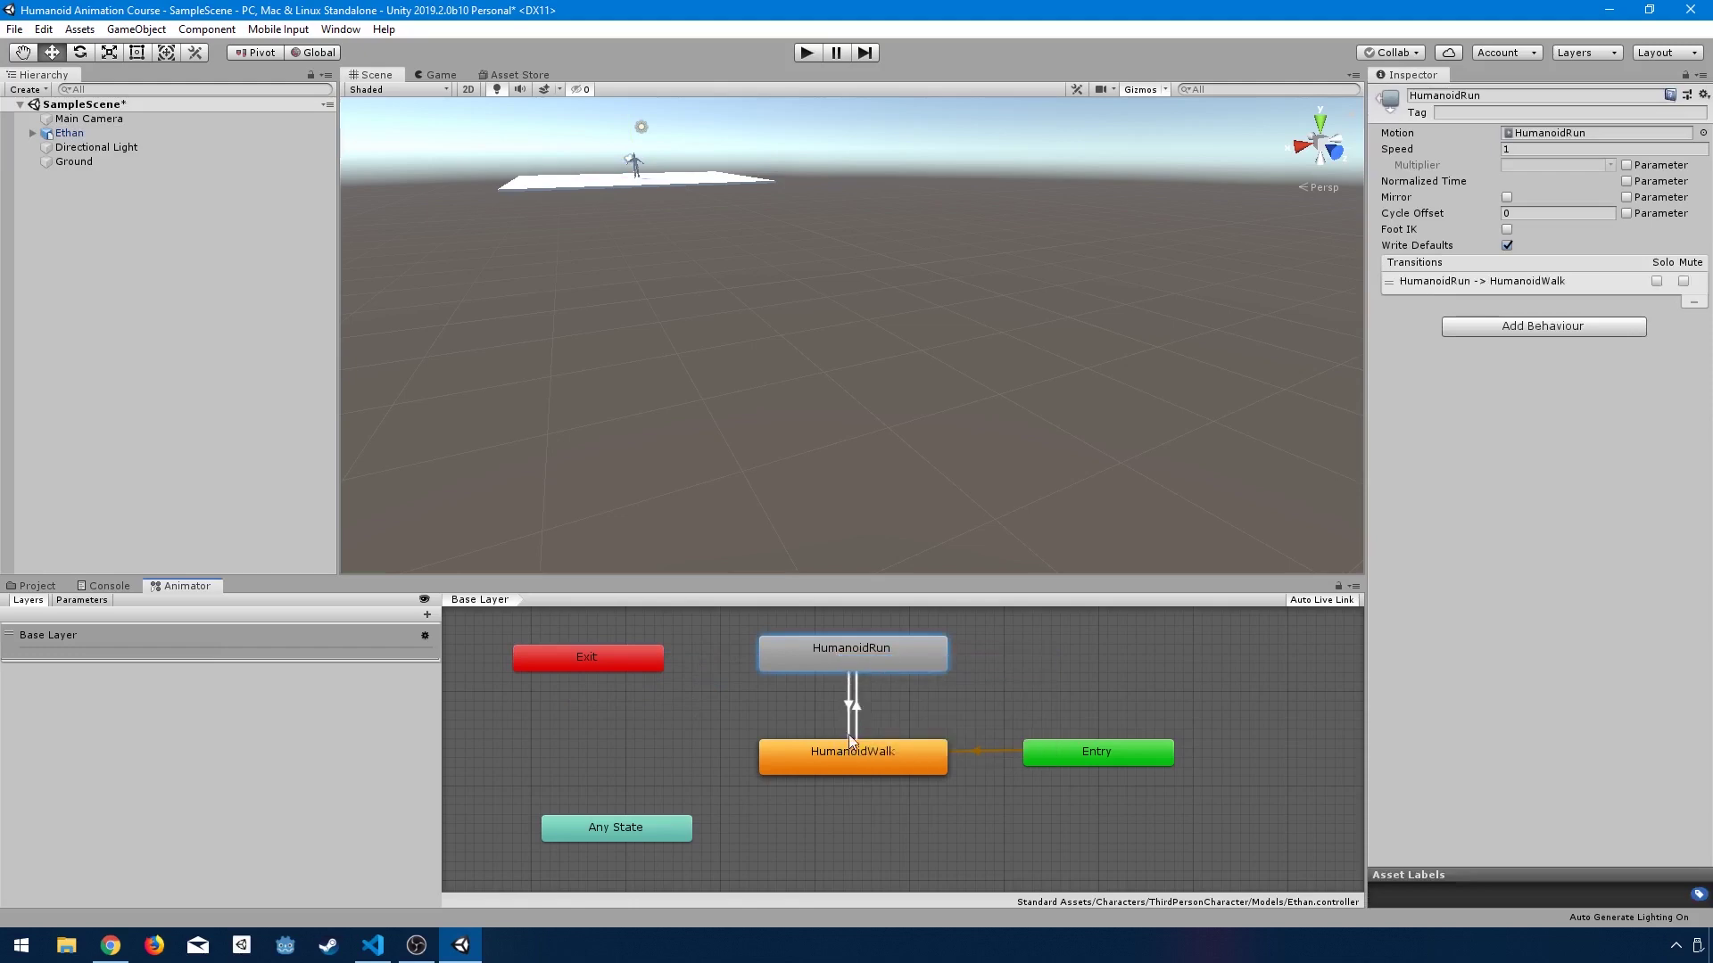
{"action": "left_click", "coordinate": [860, 772]}
{"action": "left_click", "coordinate": [866, 661]}
{"action": "left_click", "coordinate": [847, 769]}
Step: Place Entry below HumanoidWalk, then test the Walk–Run loop on Ethan in Play mode and stop
{"action": "left_click_drag", "start_coordinate": [1105, 768], "coordinate": [852, 839]}
{"action": "left_click", "coordinate": [1010, 826]}
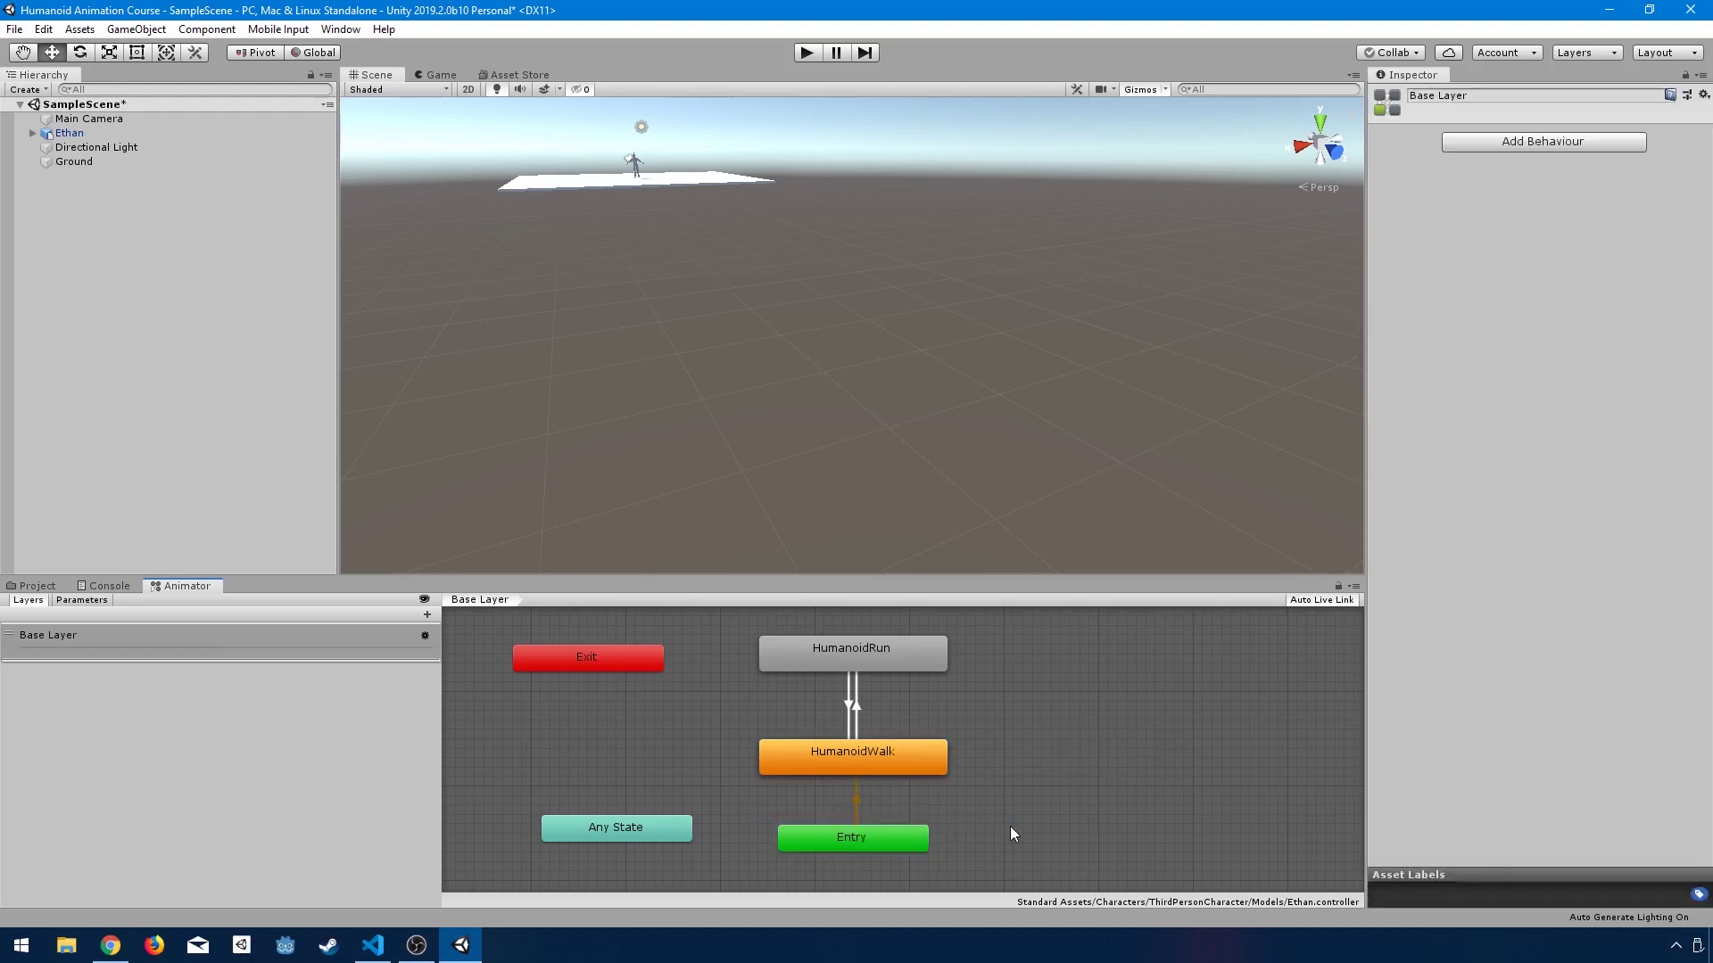
{"action": "left_click", "coordinate": [806, 53]}
{"action": "left_click", "coordinate": [633, 165]}
{"action": "key", "text": "f"}
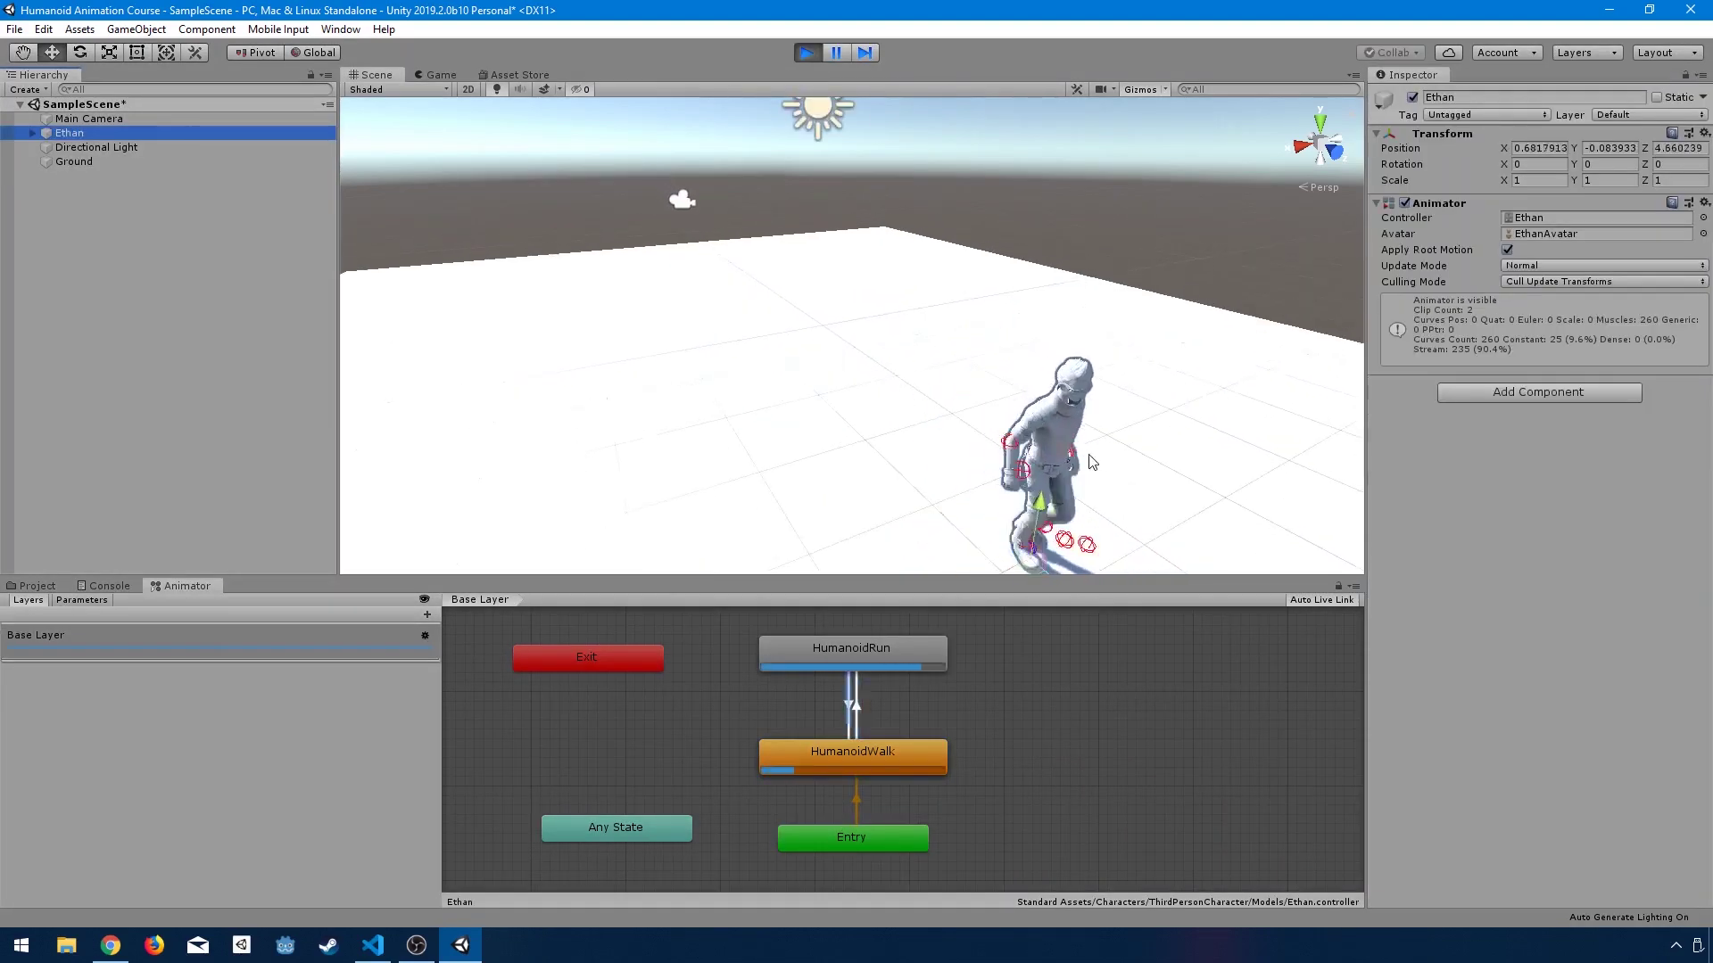
{"action": "scroll", "coordinate": [1046, 426], "scroll_direction": "down", "scroll_amount": 3}
{"action": "scroll", "coordinate": [1047, 427], "scroll_direction": "down", "scroll_amount": 5}
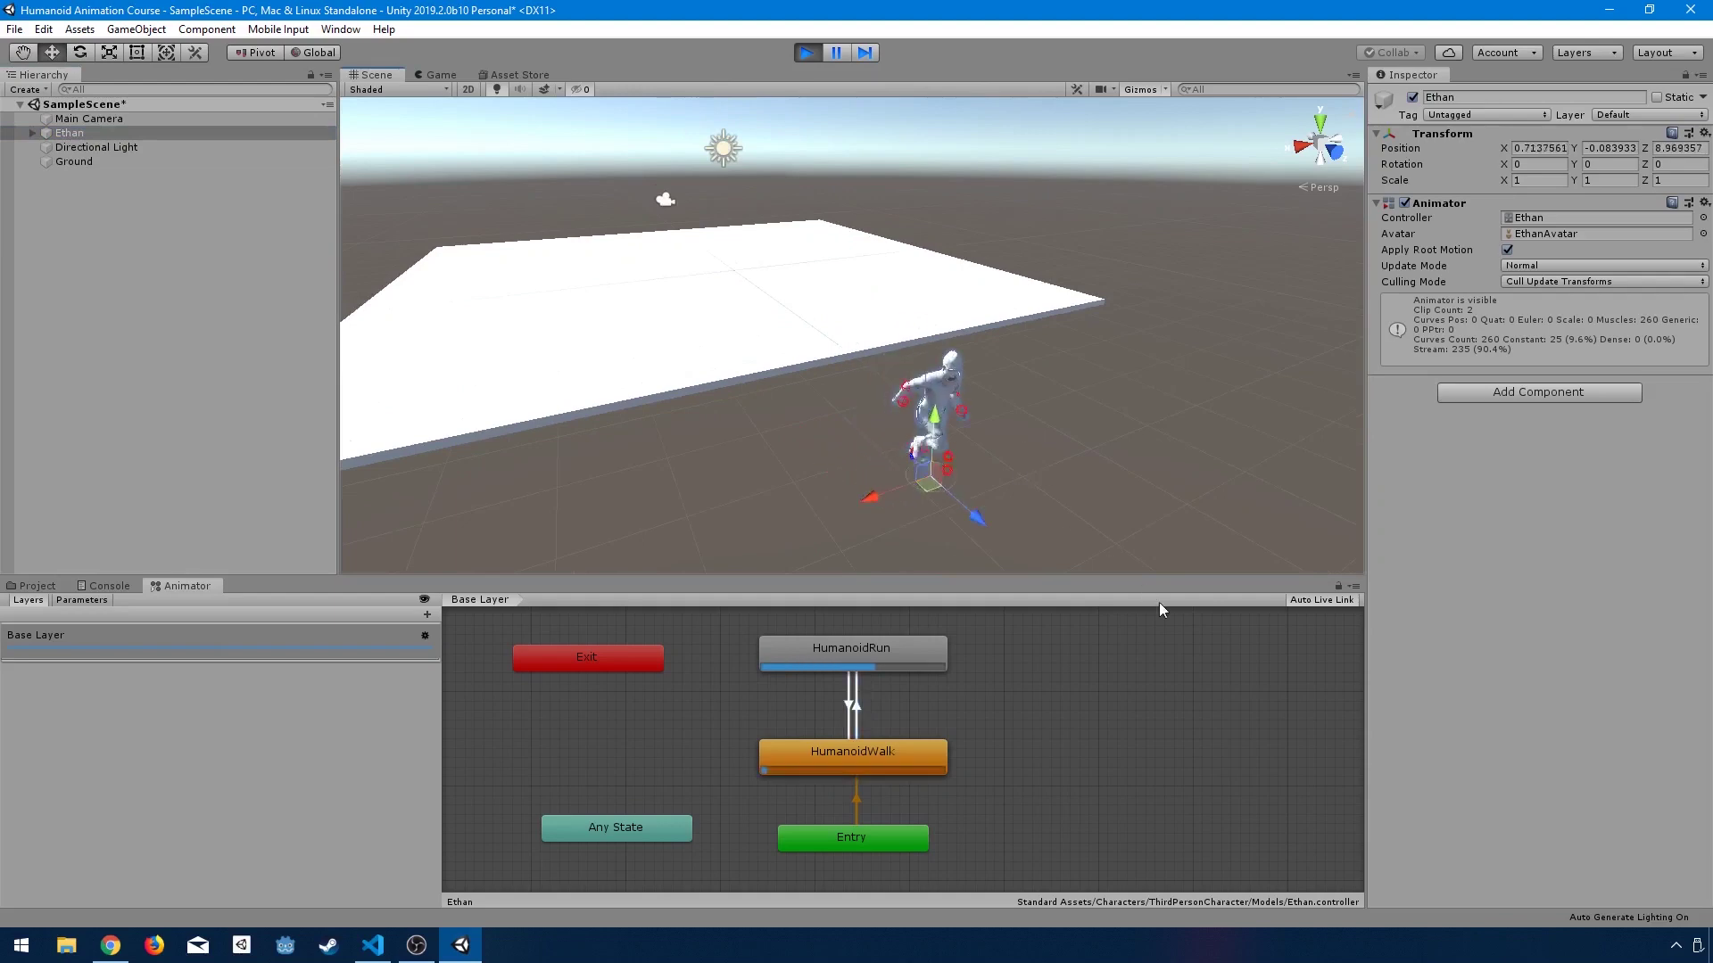
{"action": "key", "text": "ctrl+p"}
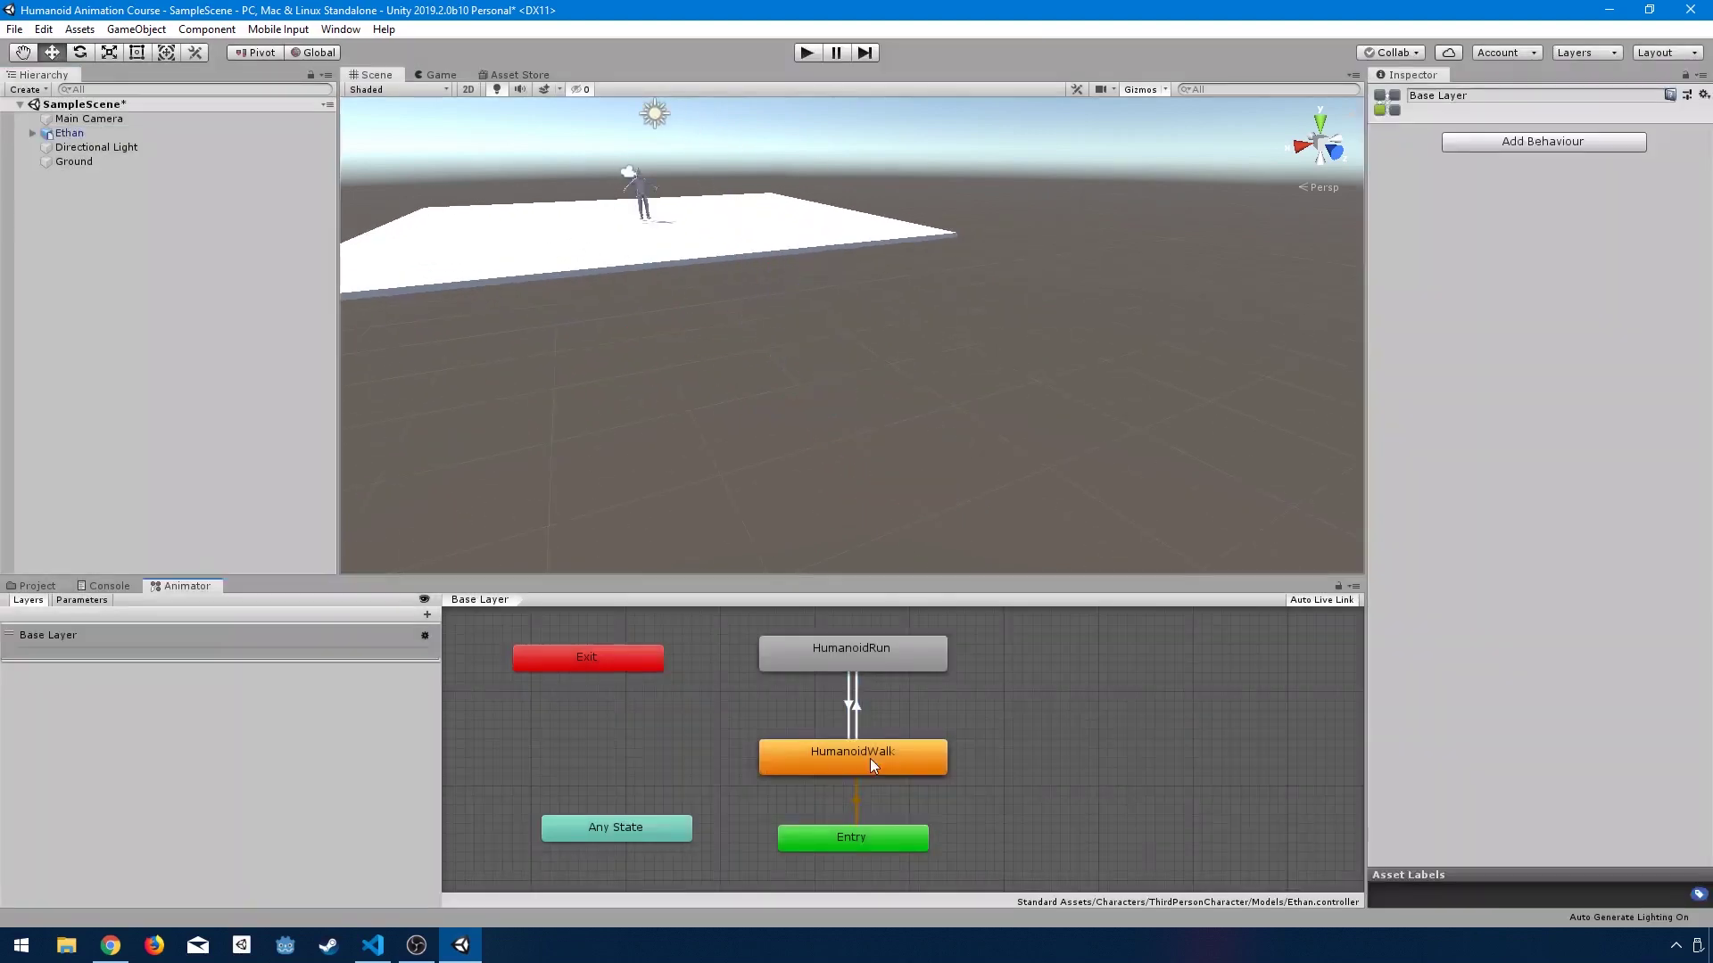
{"action": "left_click", "coordinate": [869, 758]}
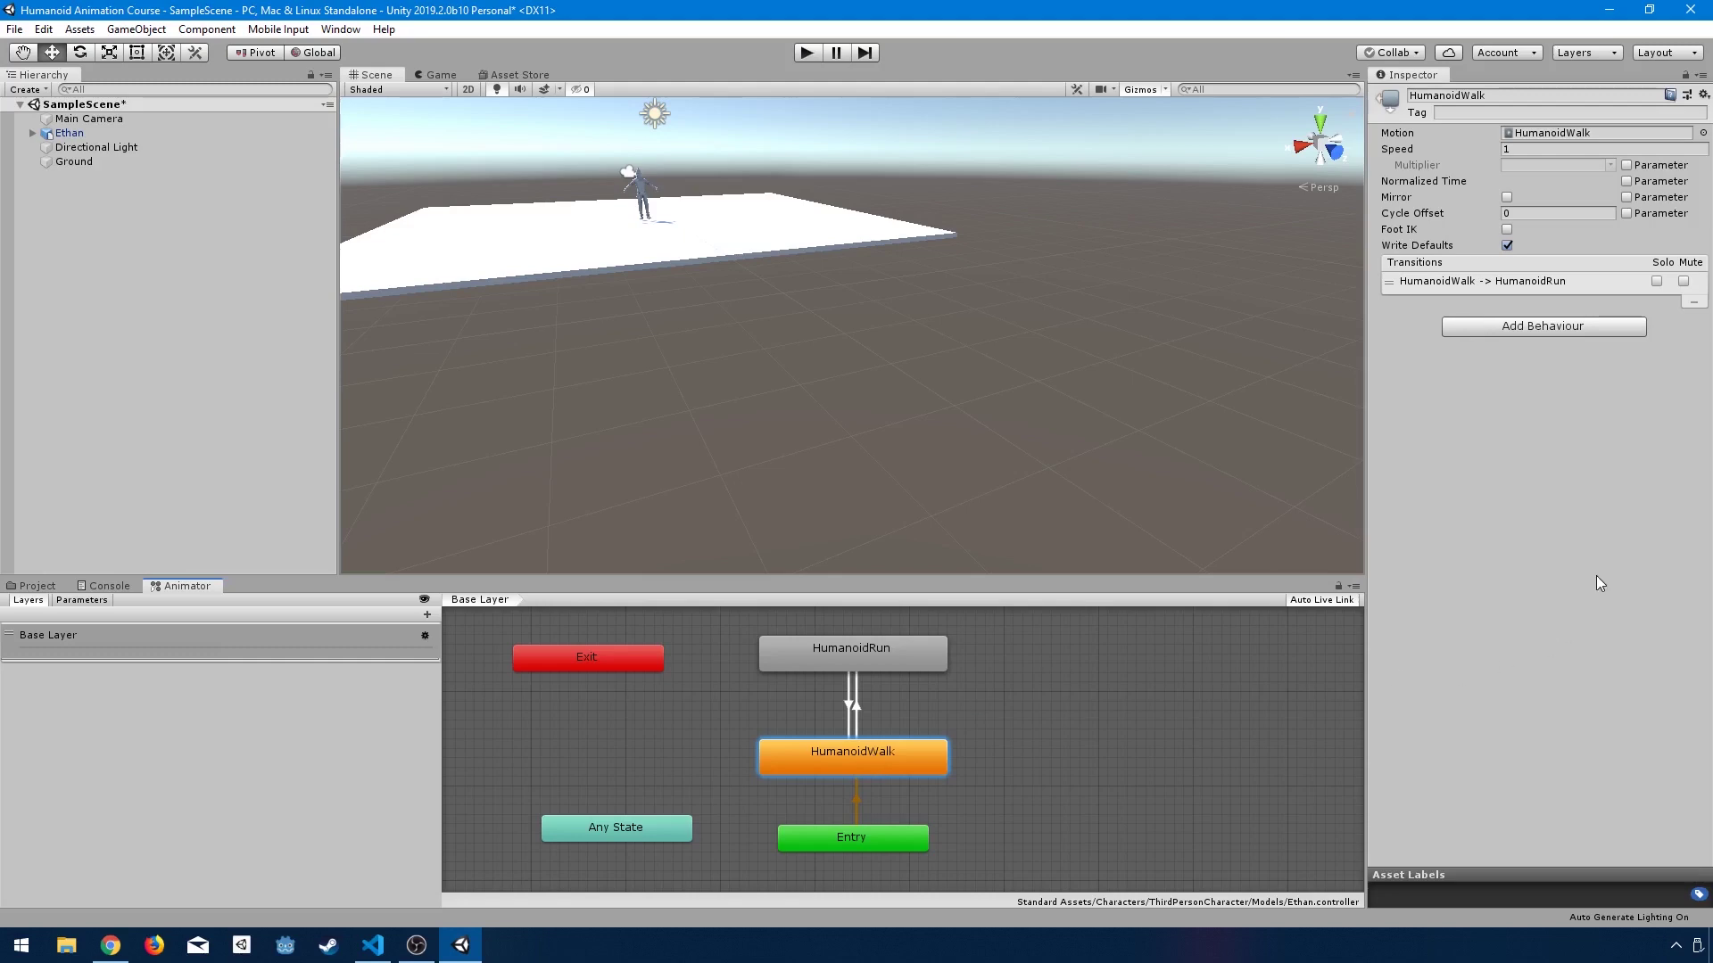
Step: Leave the motion clip unchanged and rename the HumanoidWalk state to 'Walk'
{"action": "left_click", "coordinate": [1554, 133]}
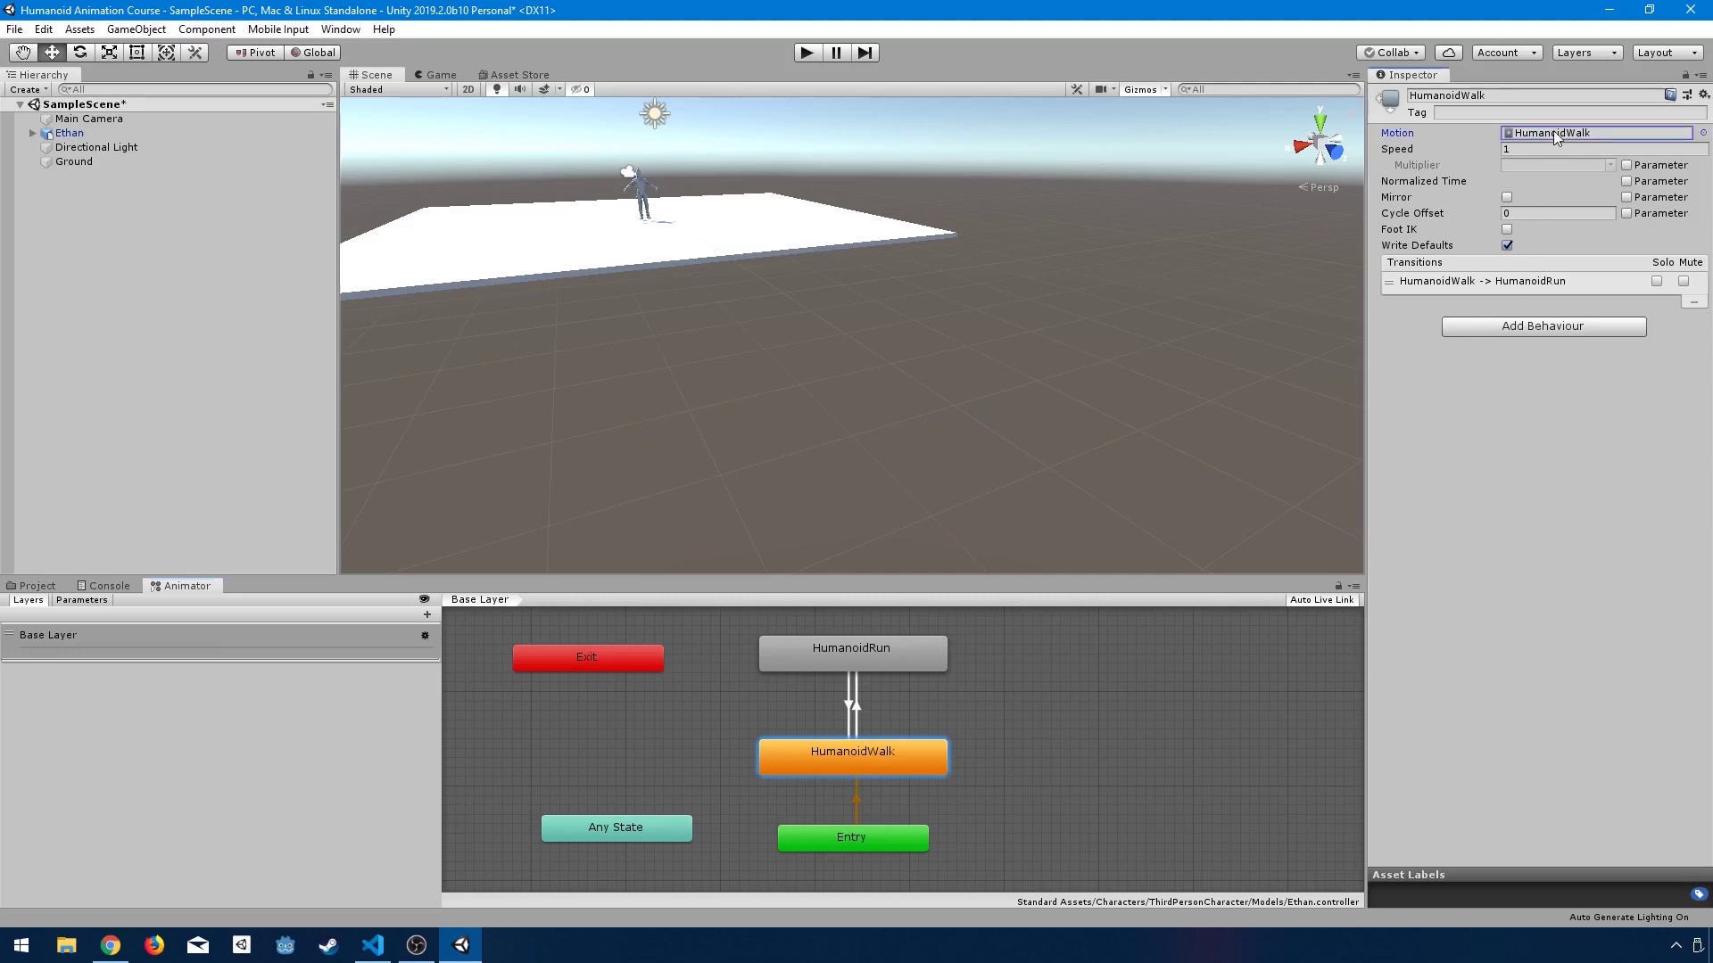
{"action": "left_click", "coordinate": [1703, 133]}
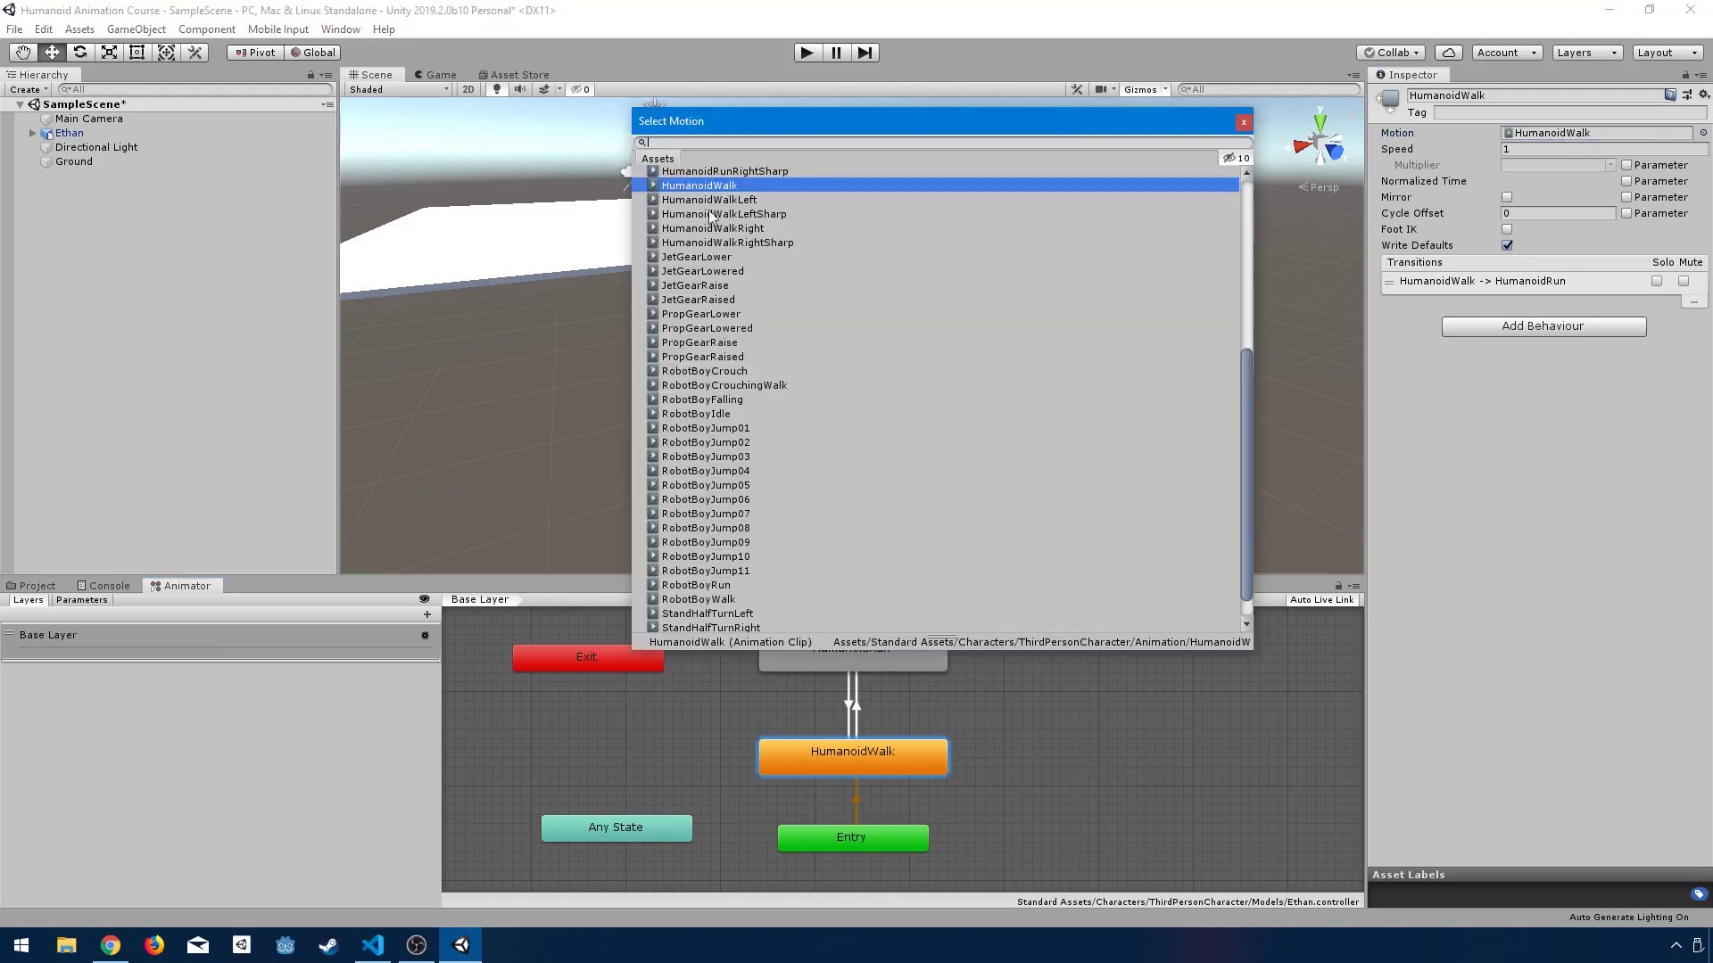
{"action": "left_click", "coordinate": [1243, 123]}
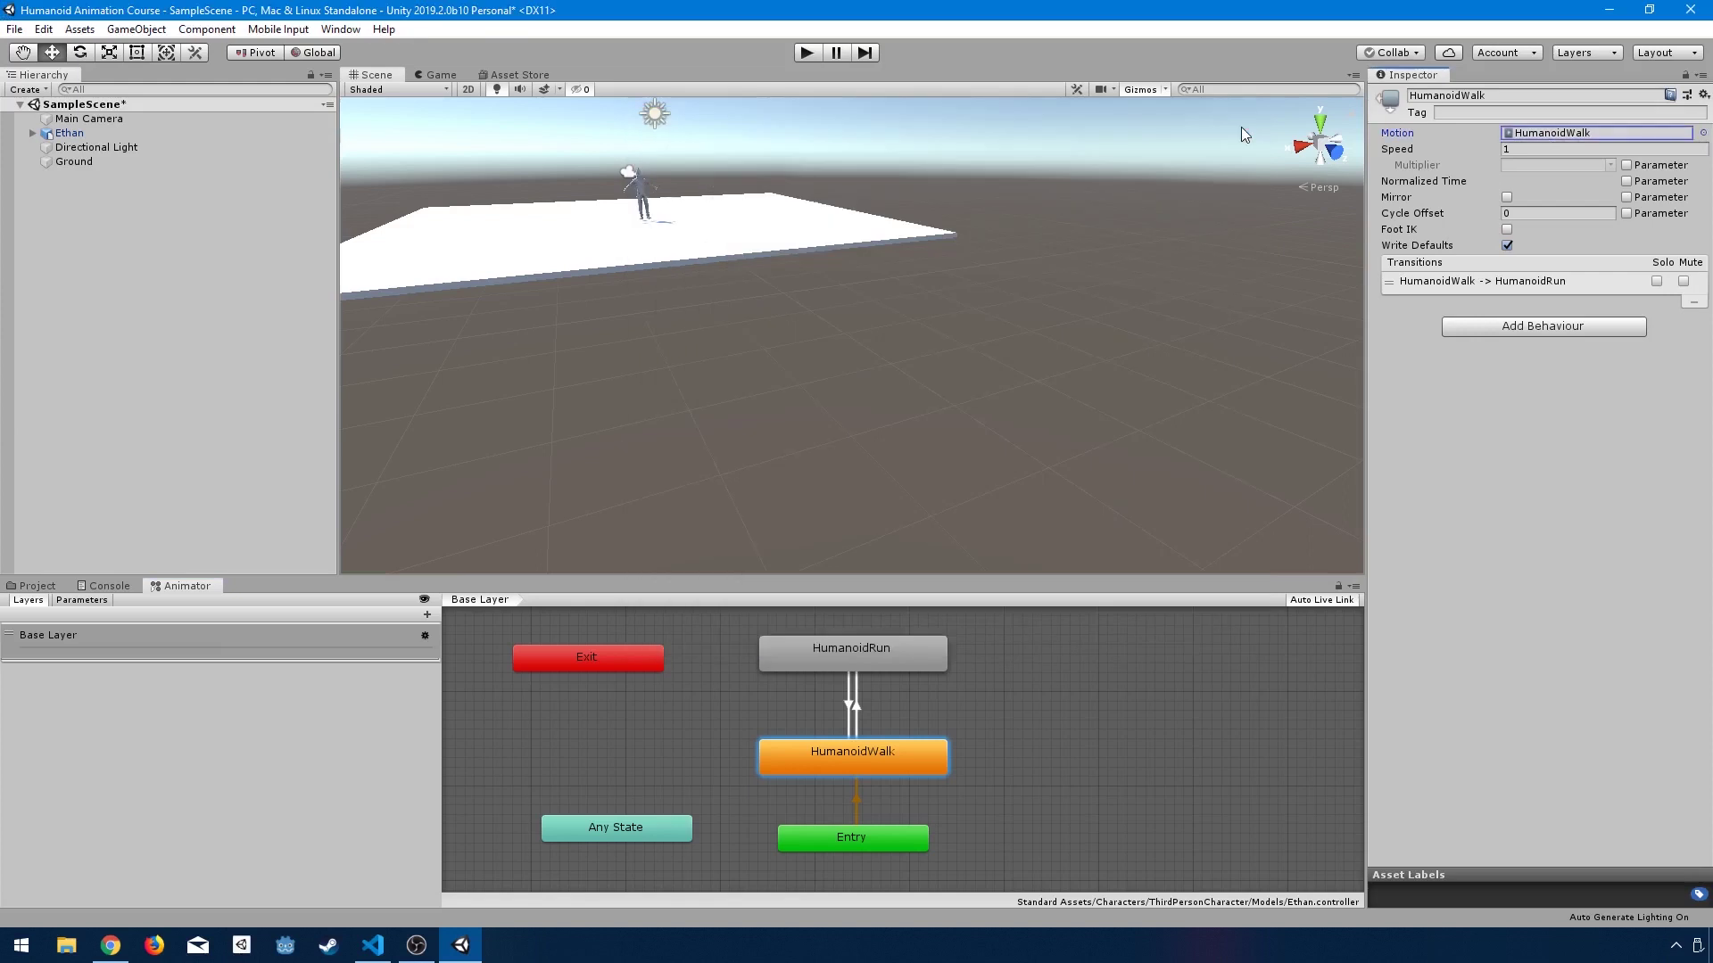
{"action": "left_click", "coordinate": [1520, 97]}
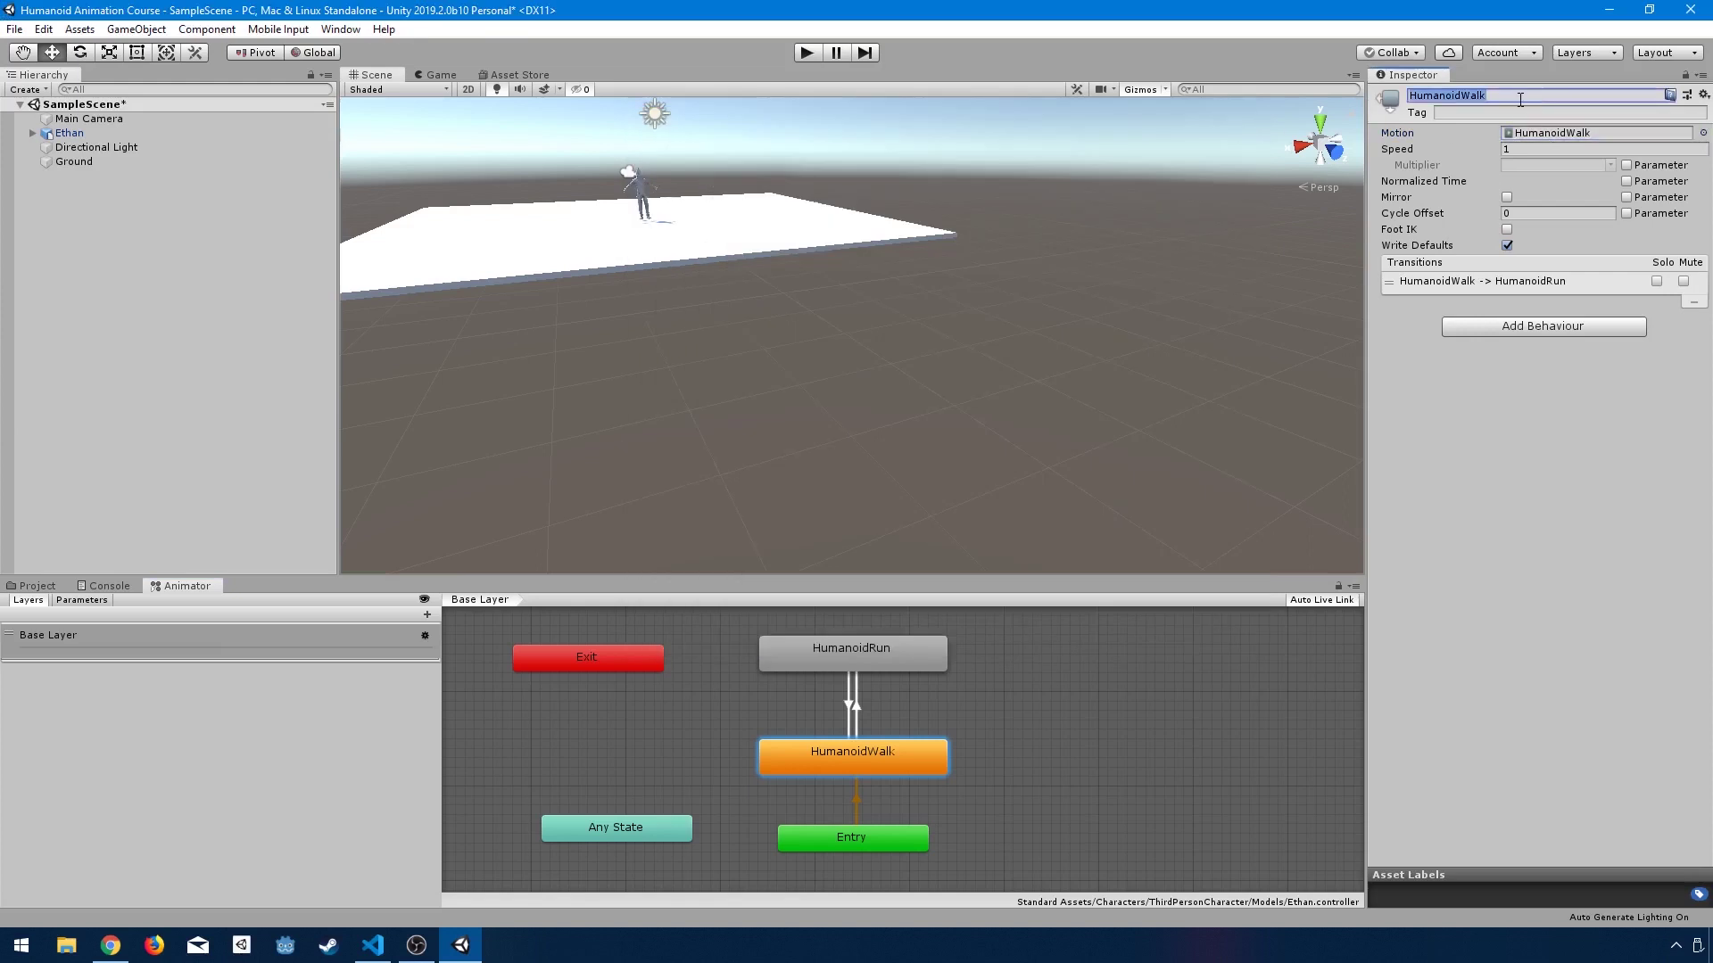
{"action": "type", "text": "Walk"}
{"action": "key", "text": "Return"}
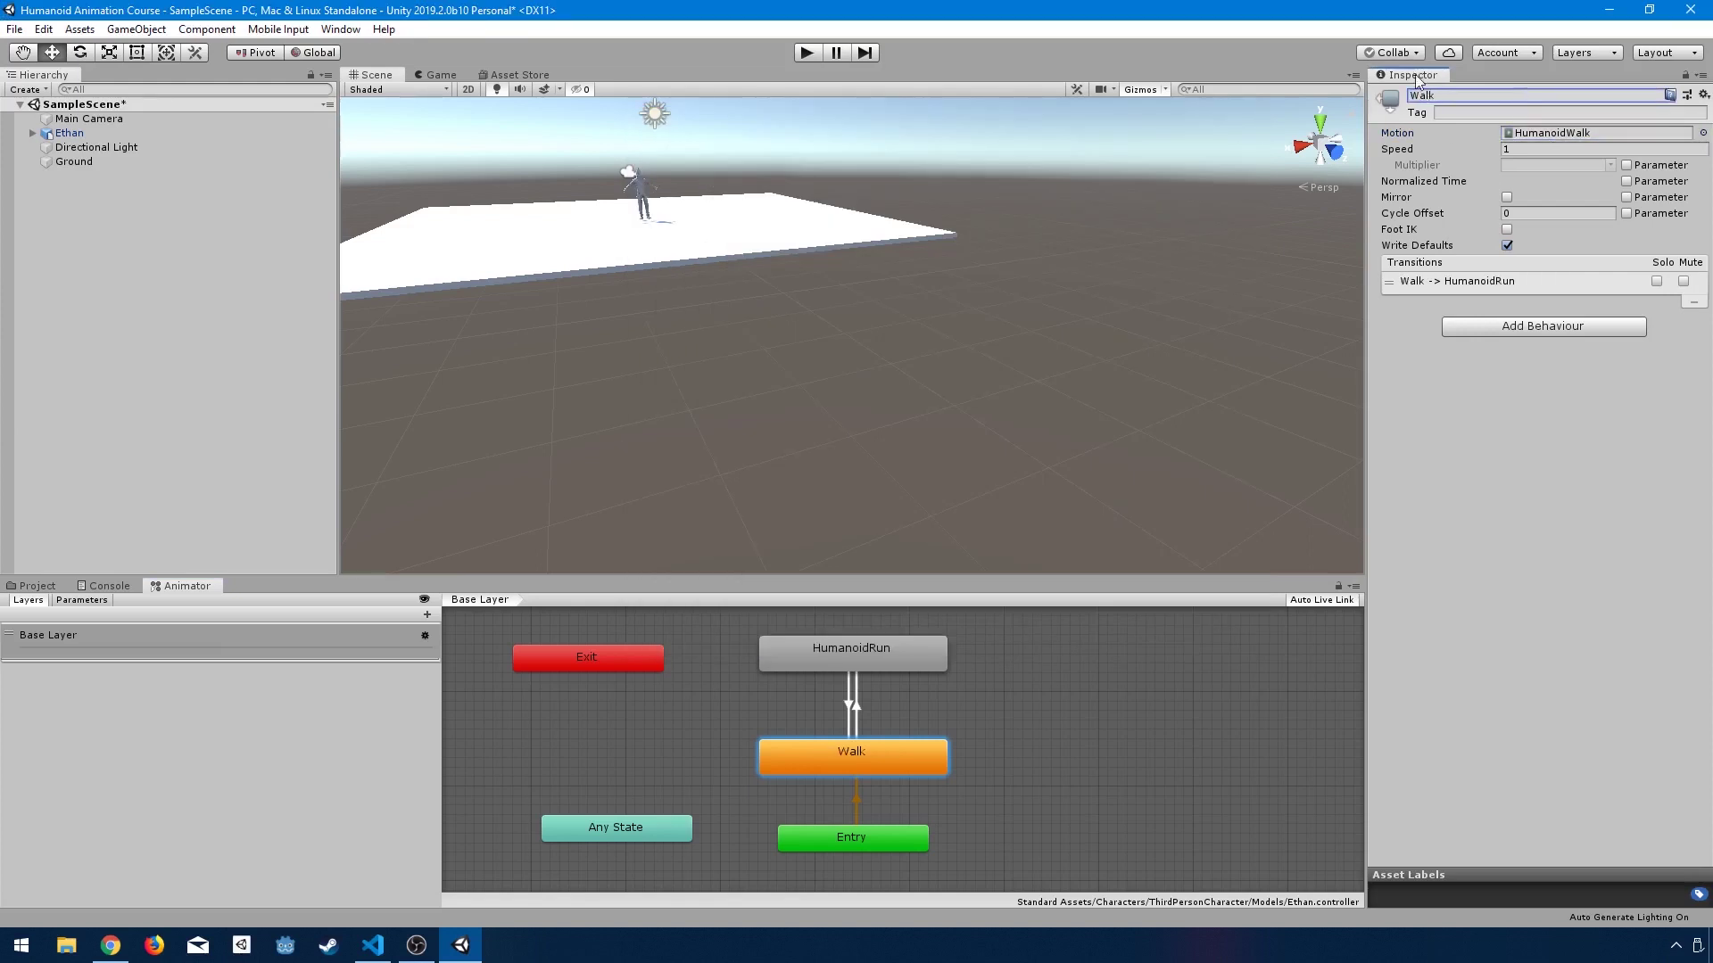
Step: Set the Walk state's Speed to 10 and test the faster walk in Play mode
{"action": "left_click", "coordinate": [1514, 150]}
{"action": "type", "text": "3"}
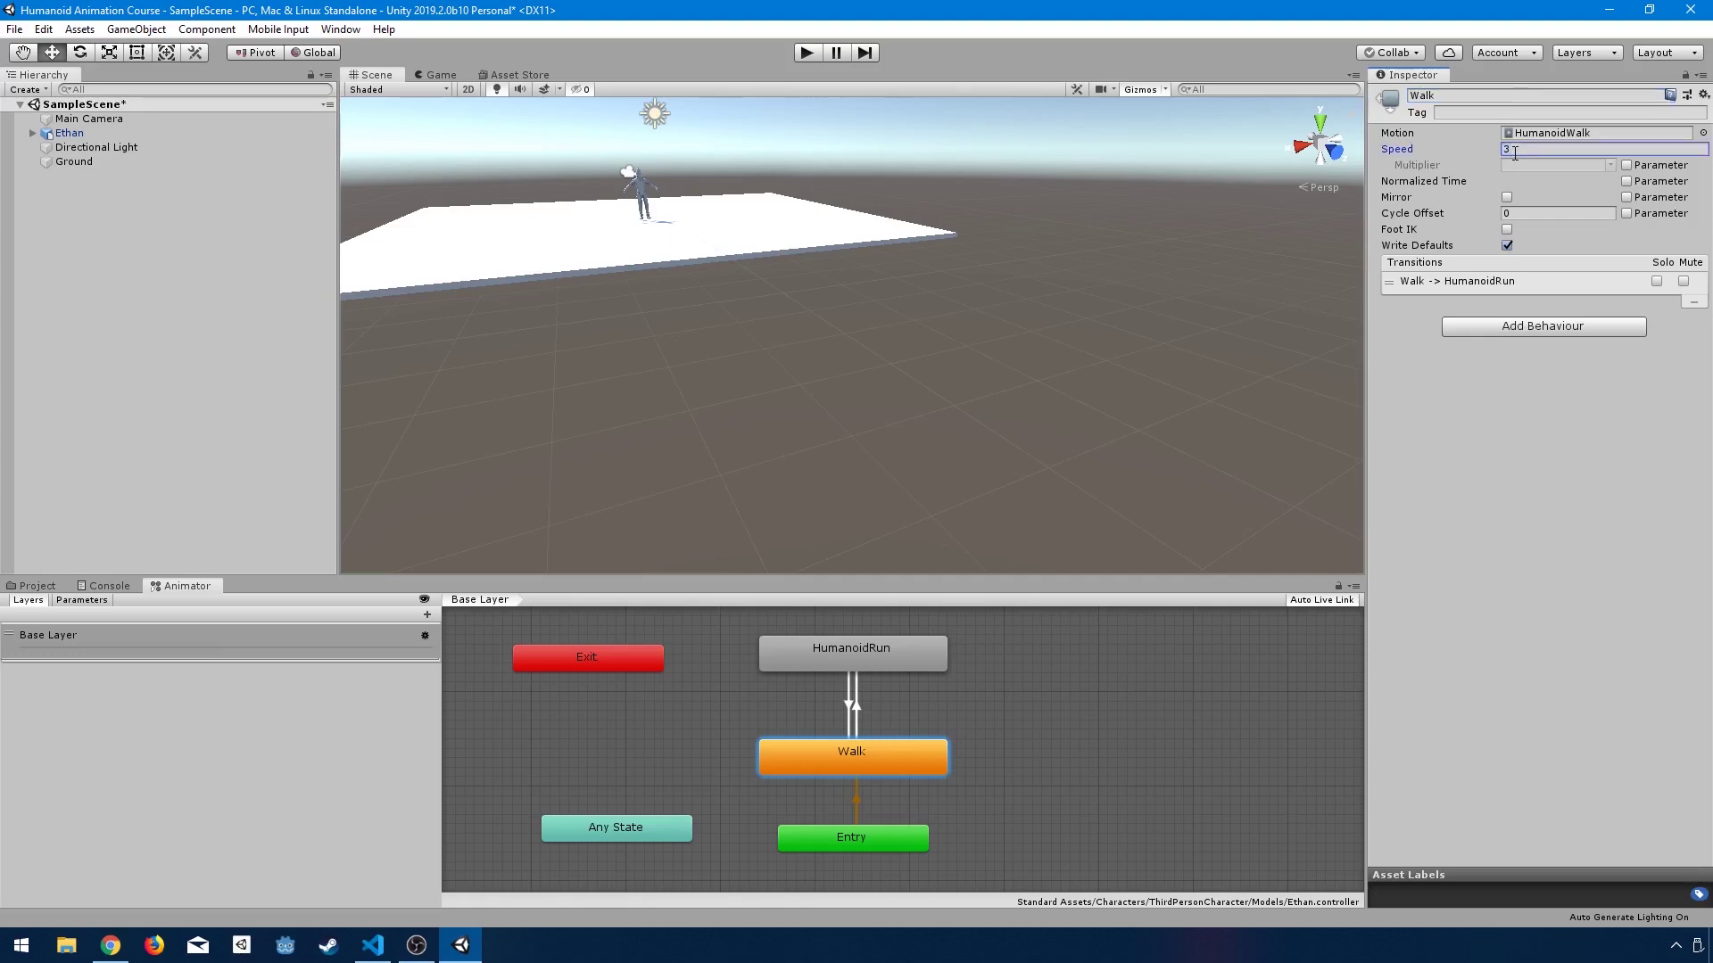
{"action": "key", "text": "Return"}
{"action": "type", "text": "10"}
{"action": "left_click", "coordinate": [808, 52]}
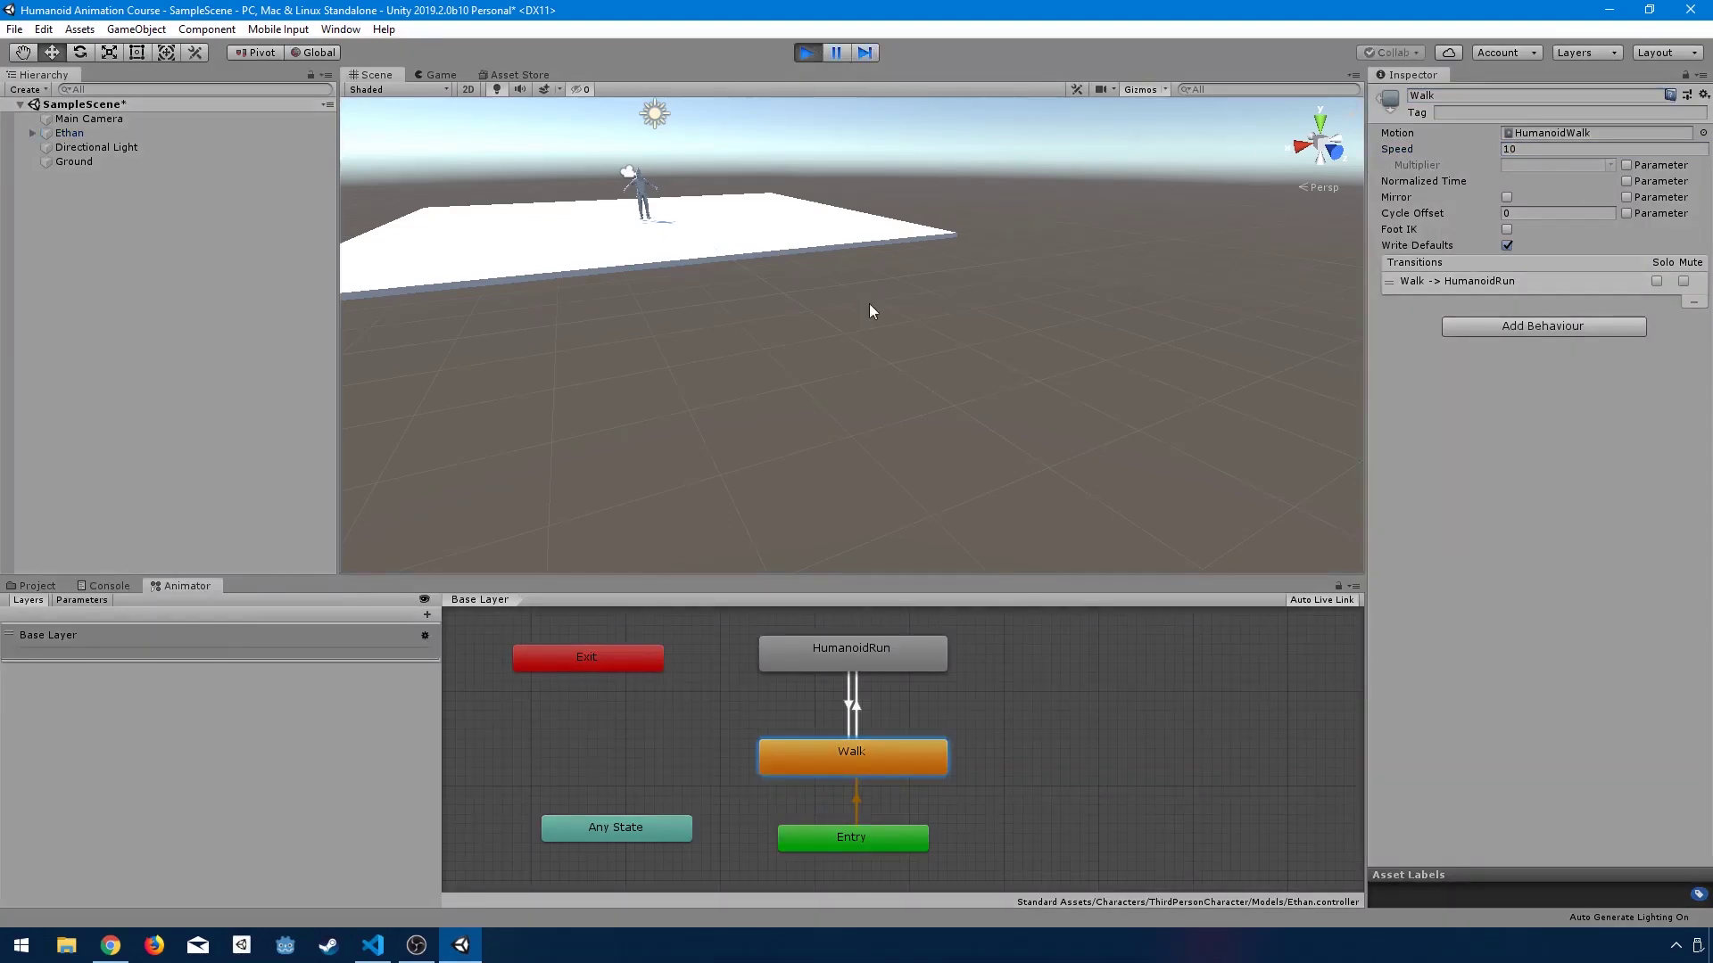
{"action": "scroll", "coordinate": [933, 355], "scroll_direction": "down", "scroll_amount": 5}
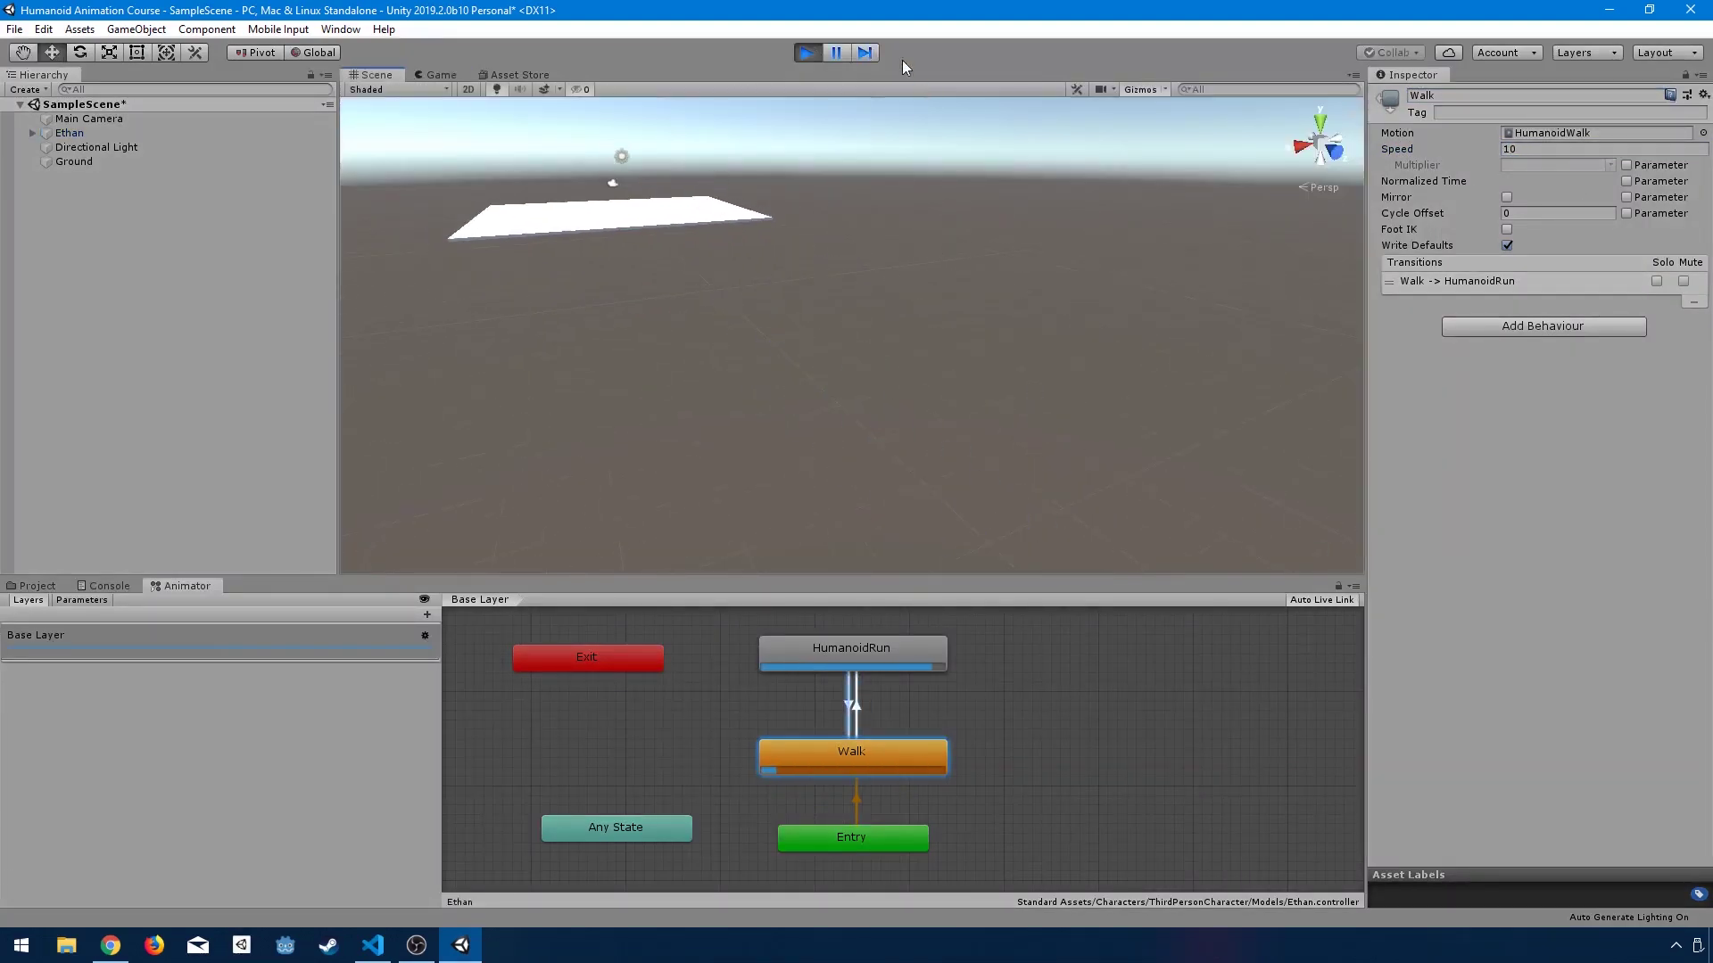
{"action": "left_click", "coordinate": [806, 52]}
Step: Return Walk's Speed to 1, leaving the Multiplier parameter option off
{"action": "left_click", "coordinate": [1529, 150]}
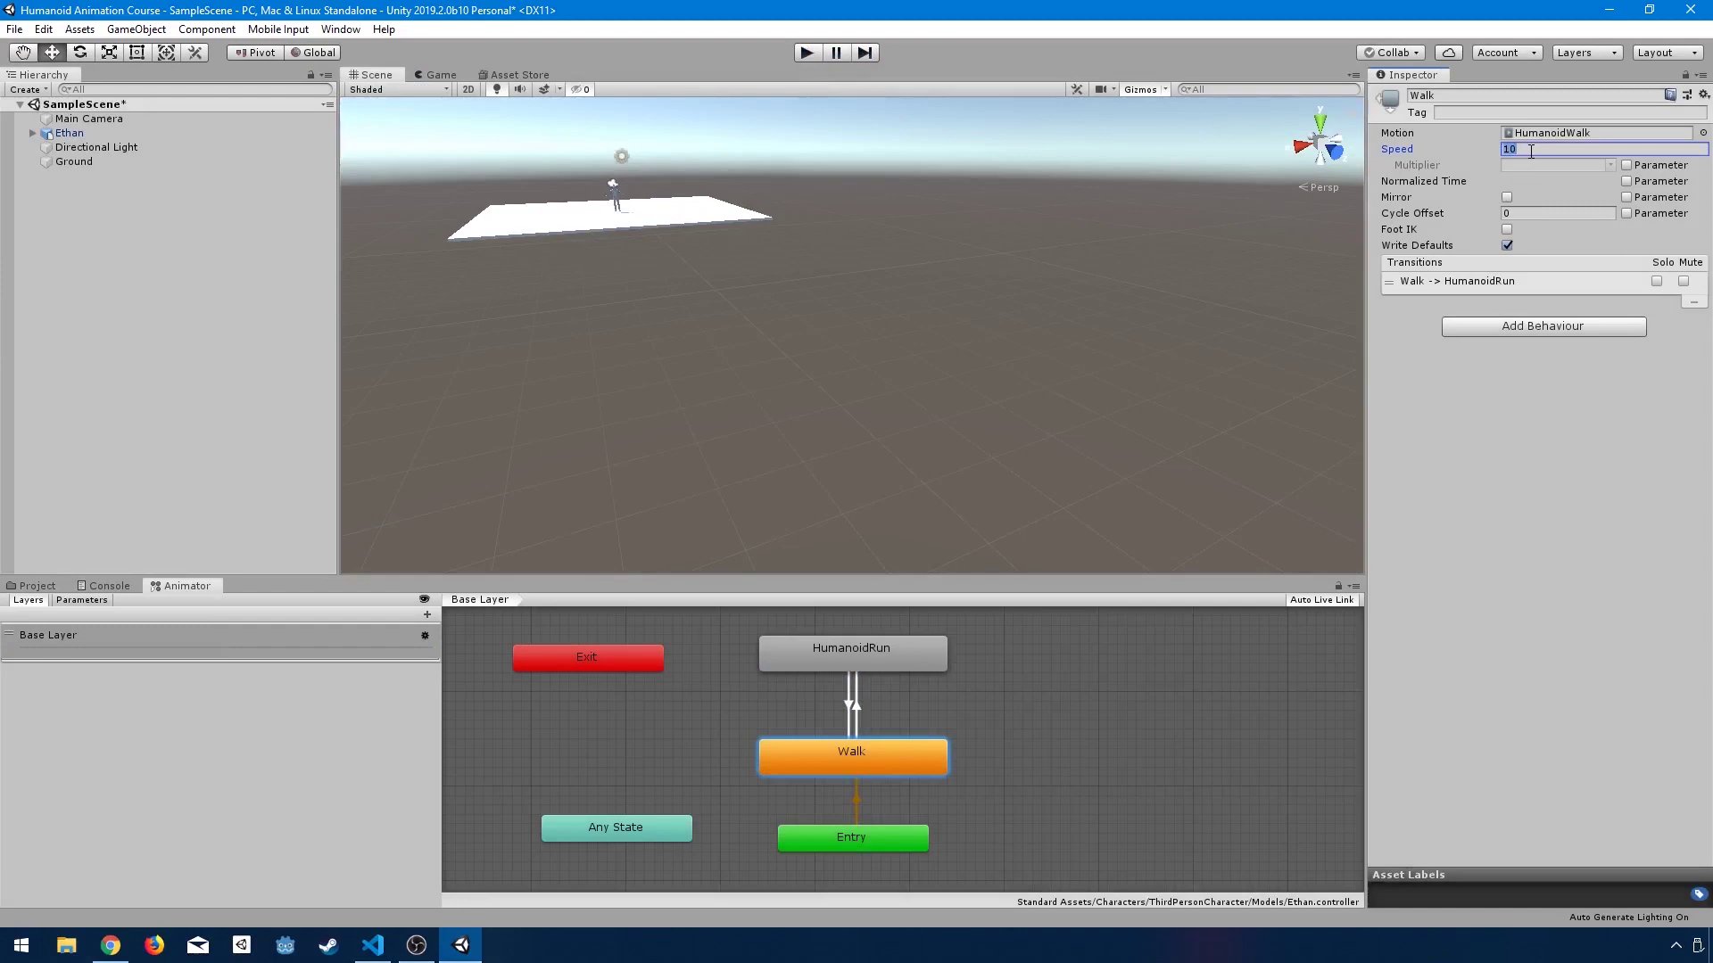
{"action": "type", "text": "1"}
{"action": "left_click", "coordinate": [1627, 164]}
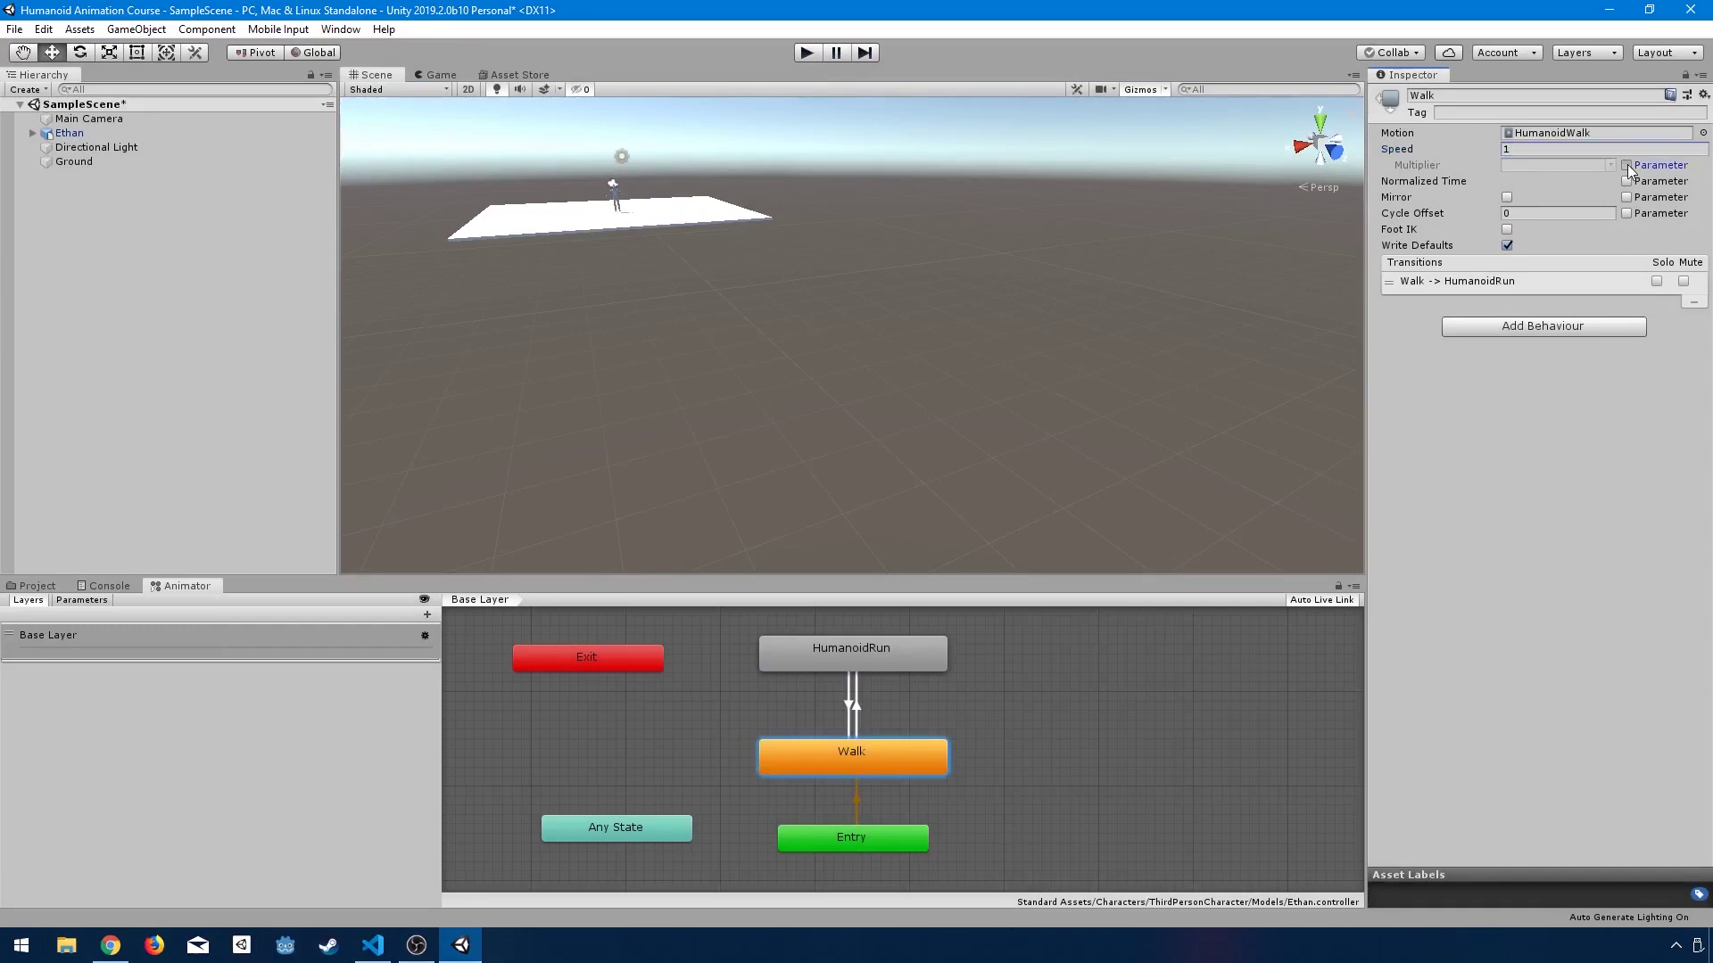
{"action": "left_click", "coordinate": [1627, 165]}
Step: Leave Normalized Time parameter off, check Foot IK, and open the Walk -> HumanoidRun transition
{"action": "left_click", "coordinate": [1626, 181]}
{"action": "left_click", "coordinate": [1626, 182]}
{"action": "left_click", "coordinate": [1433, 227]}
{"action": "left_click", "coordinate": [1427, 282]}
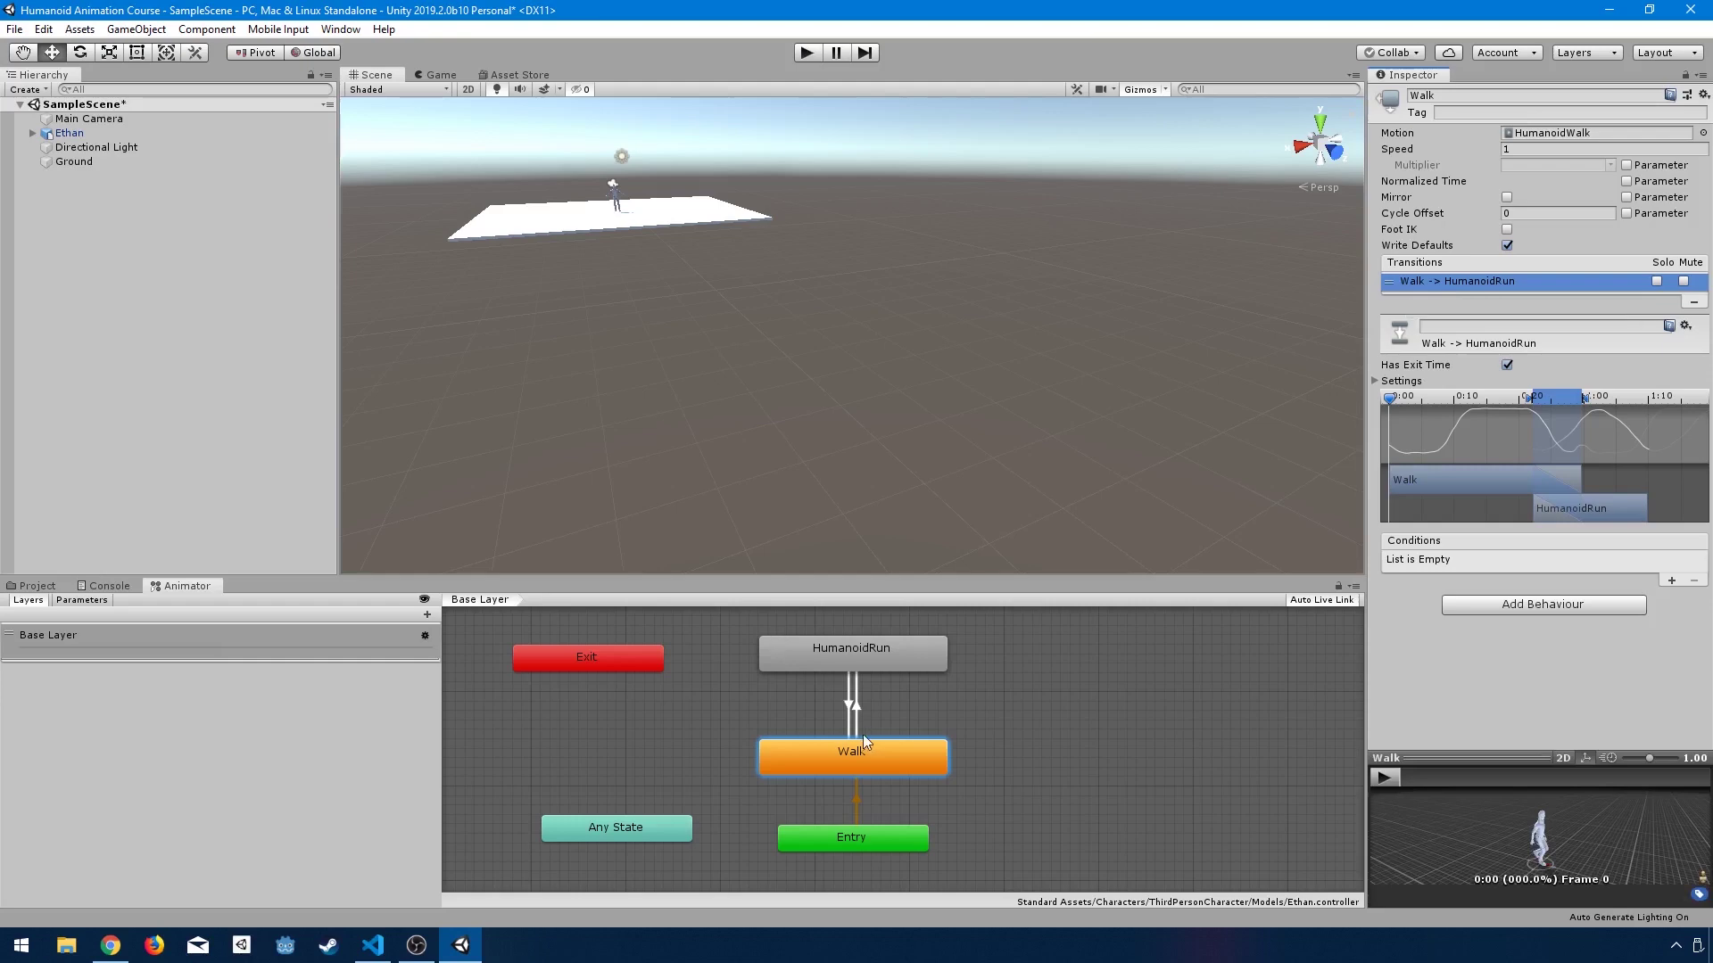
Step: Expand the Walk -> HumanoidRun Settings (Exit Time 0.7474747, Duration 0.25) and play the blend preview
{"action": "left_click", "coordinate": [858, 707]}
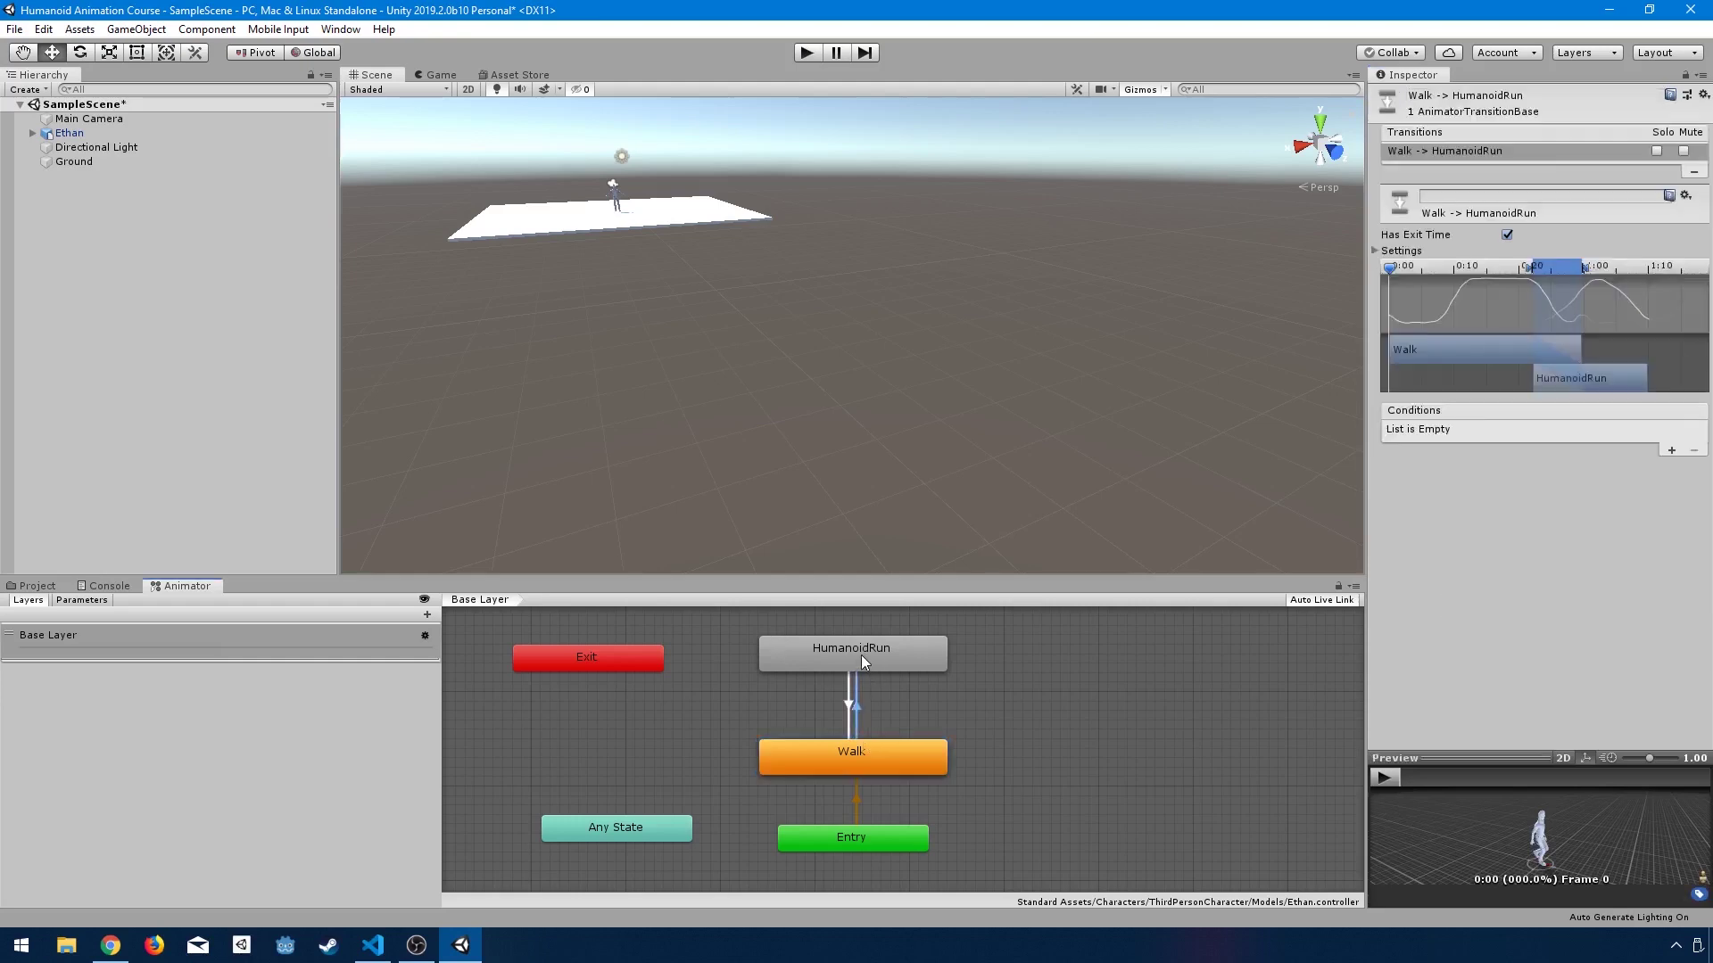
{"action": "left_click", "coordinate": [860, 655]}
{"action": "left_click", "coordinate": [849, 725]}
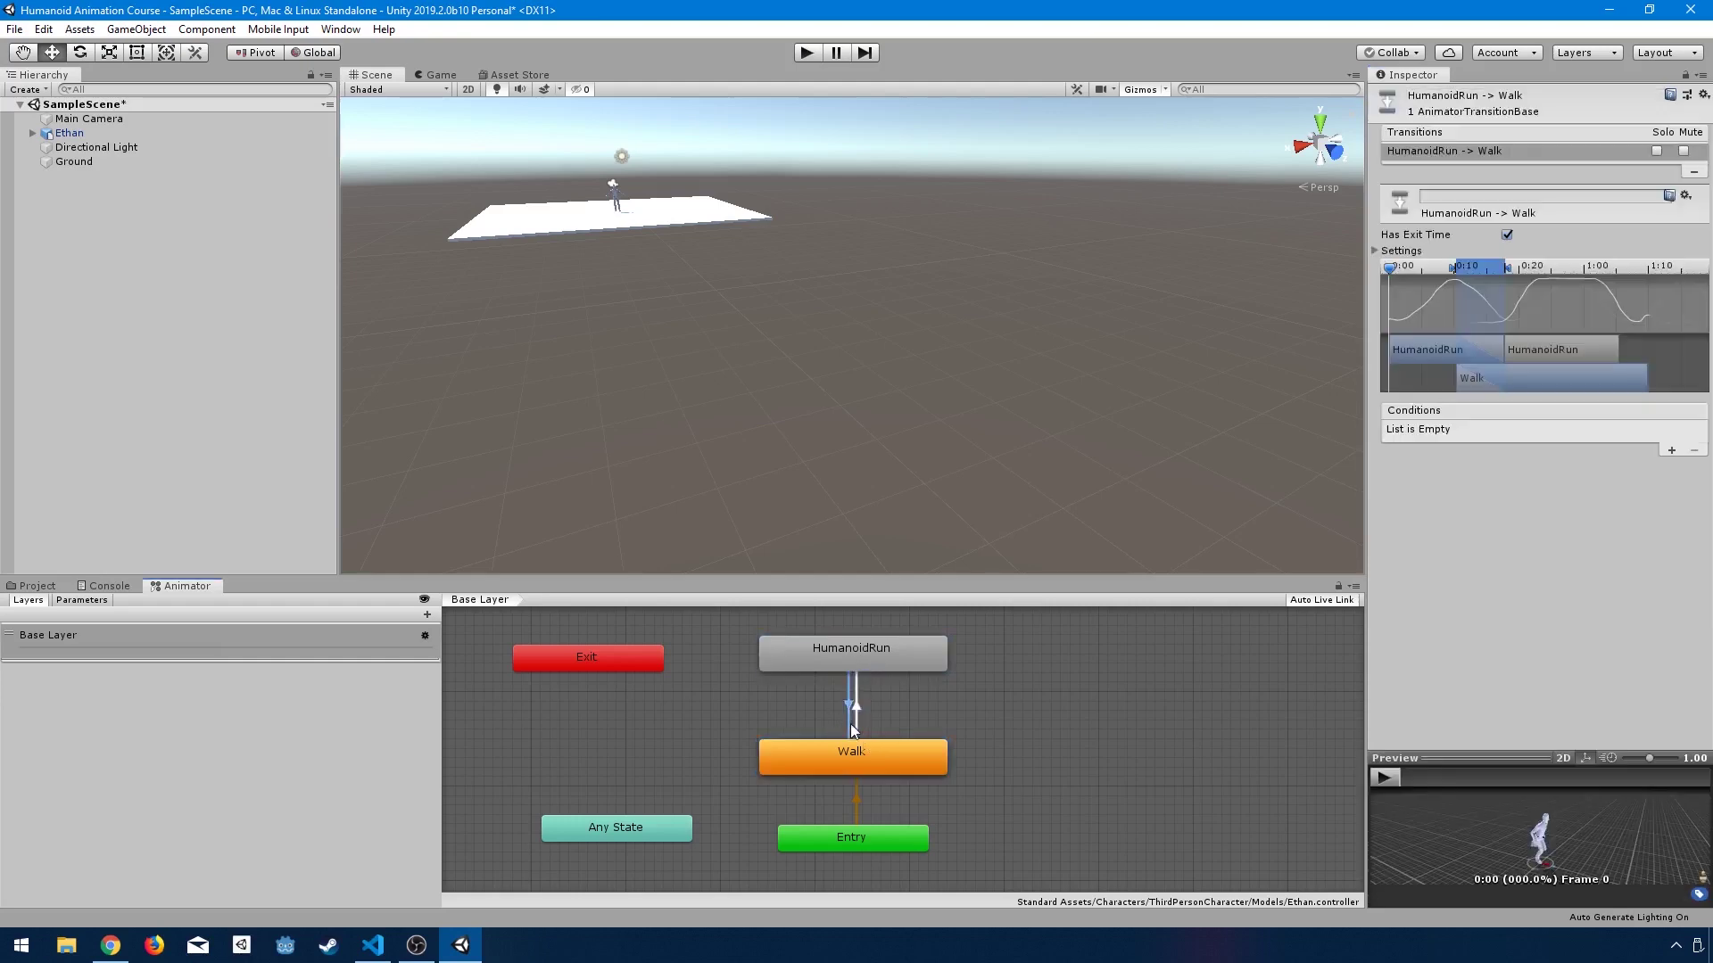
{"action": "left_click", "coordinate": [855, 723]}
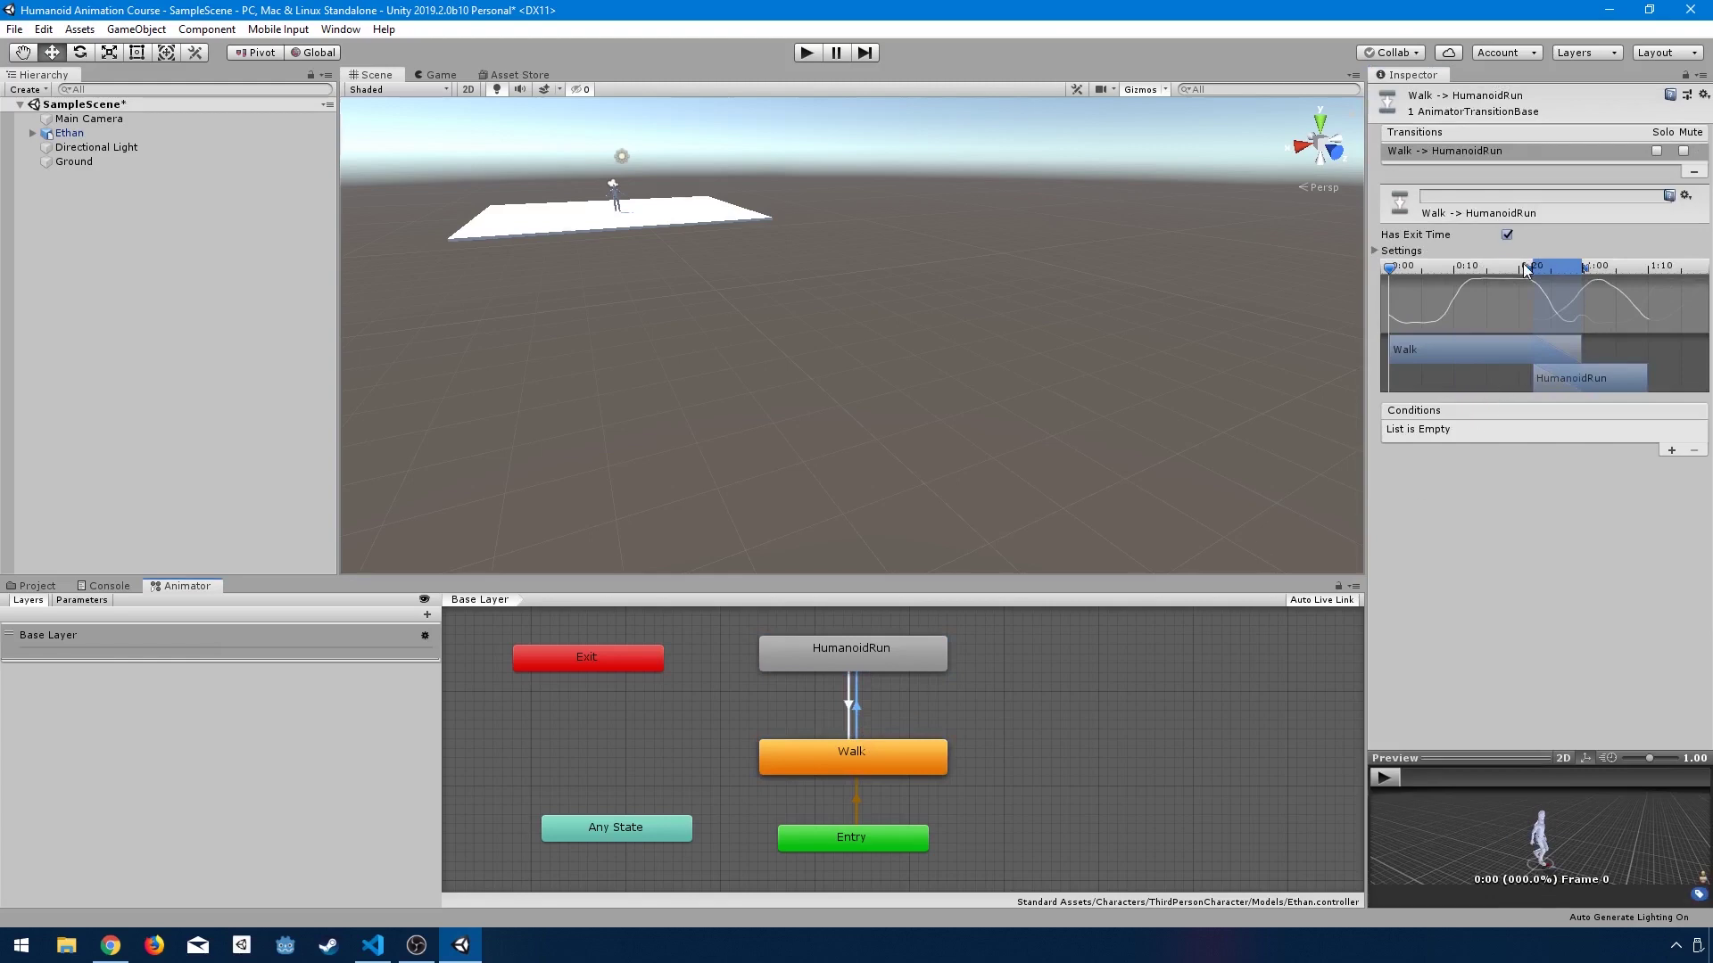
{"action": "left_click", "coordinate": [1373, 250]}
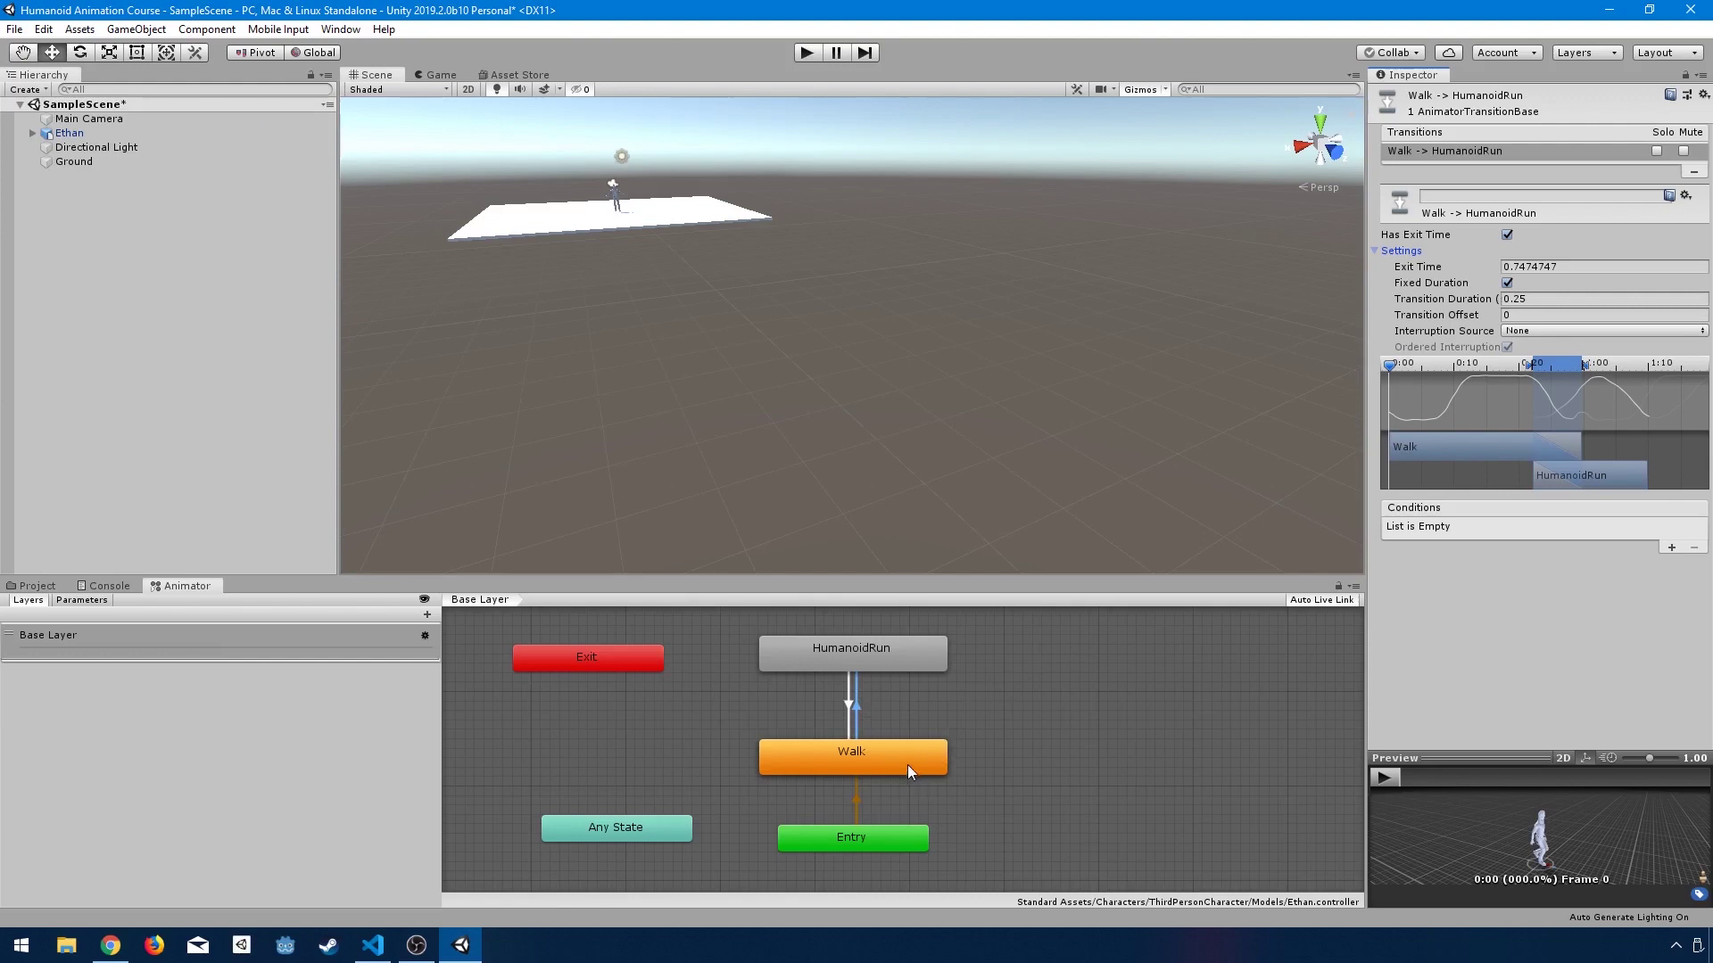
{"action": "left_click", "coordinate": [1395, 778]}
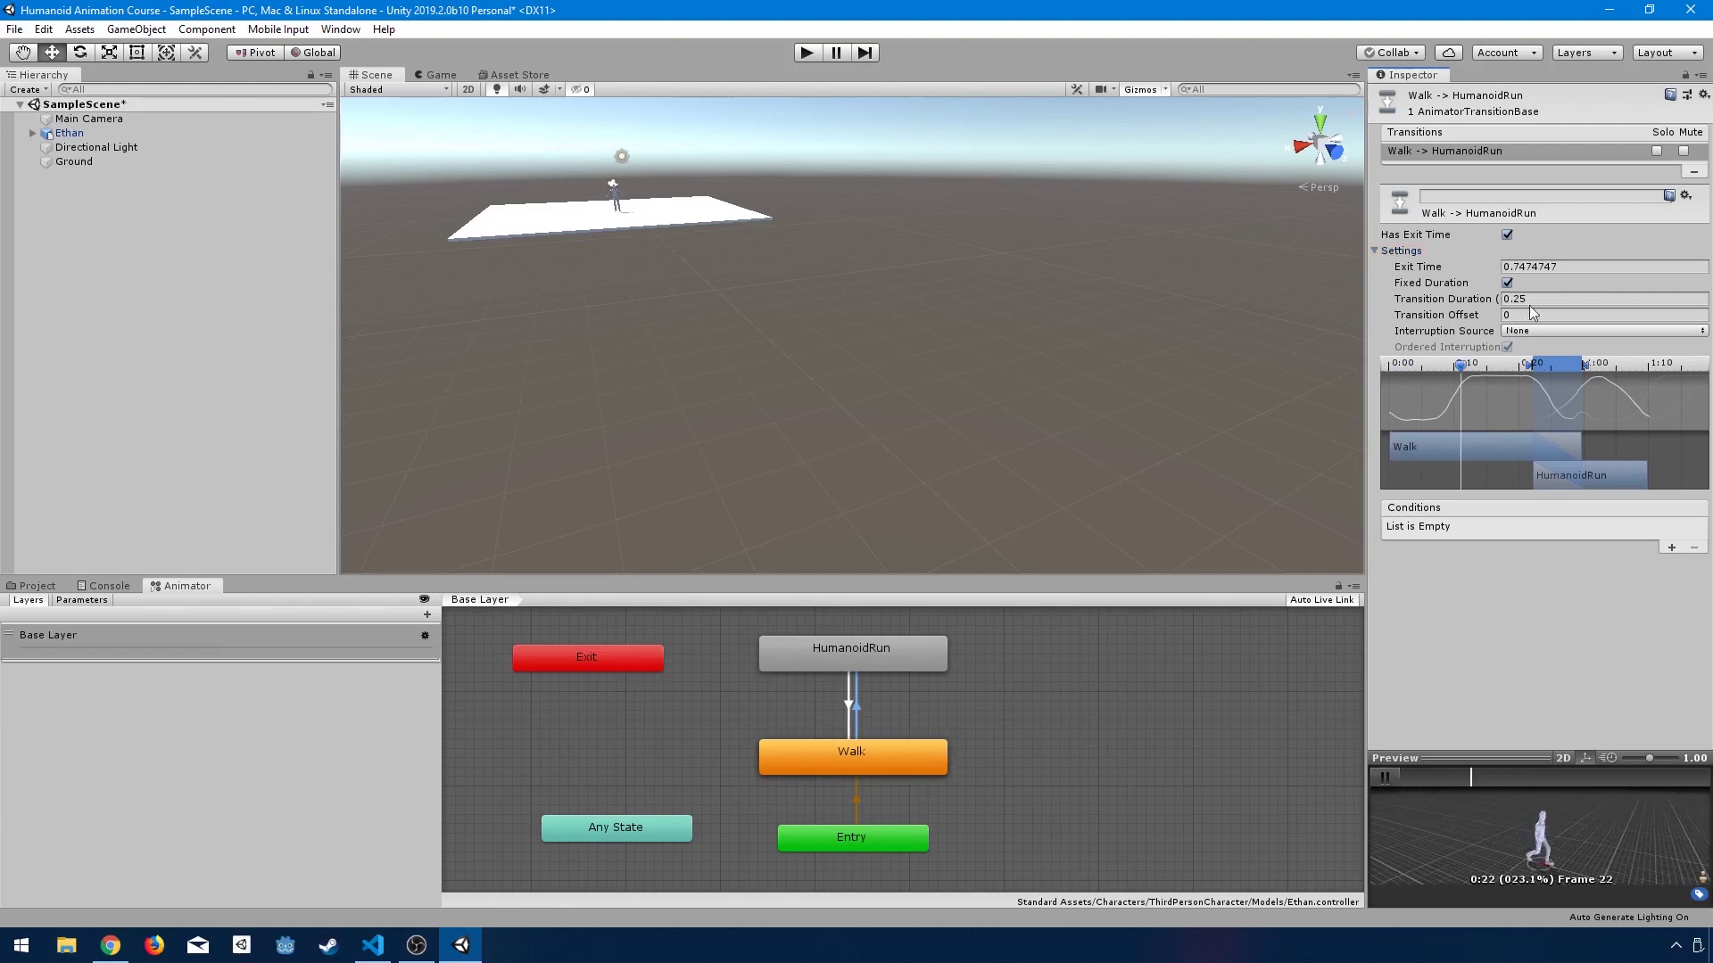
Step: Keep Has Exit Time enabled on Walk -> HumanoidRun and set Exit Time to 5
{"action": "left_click", "coordinate": [1507, 235]}
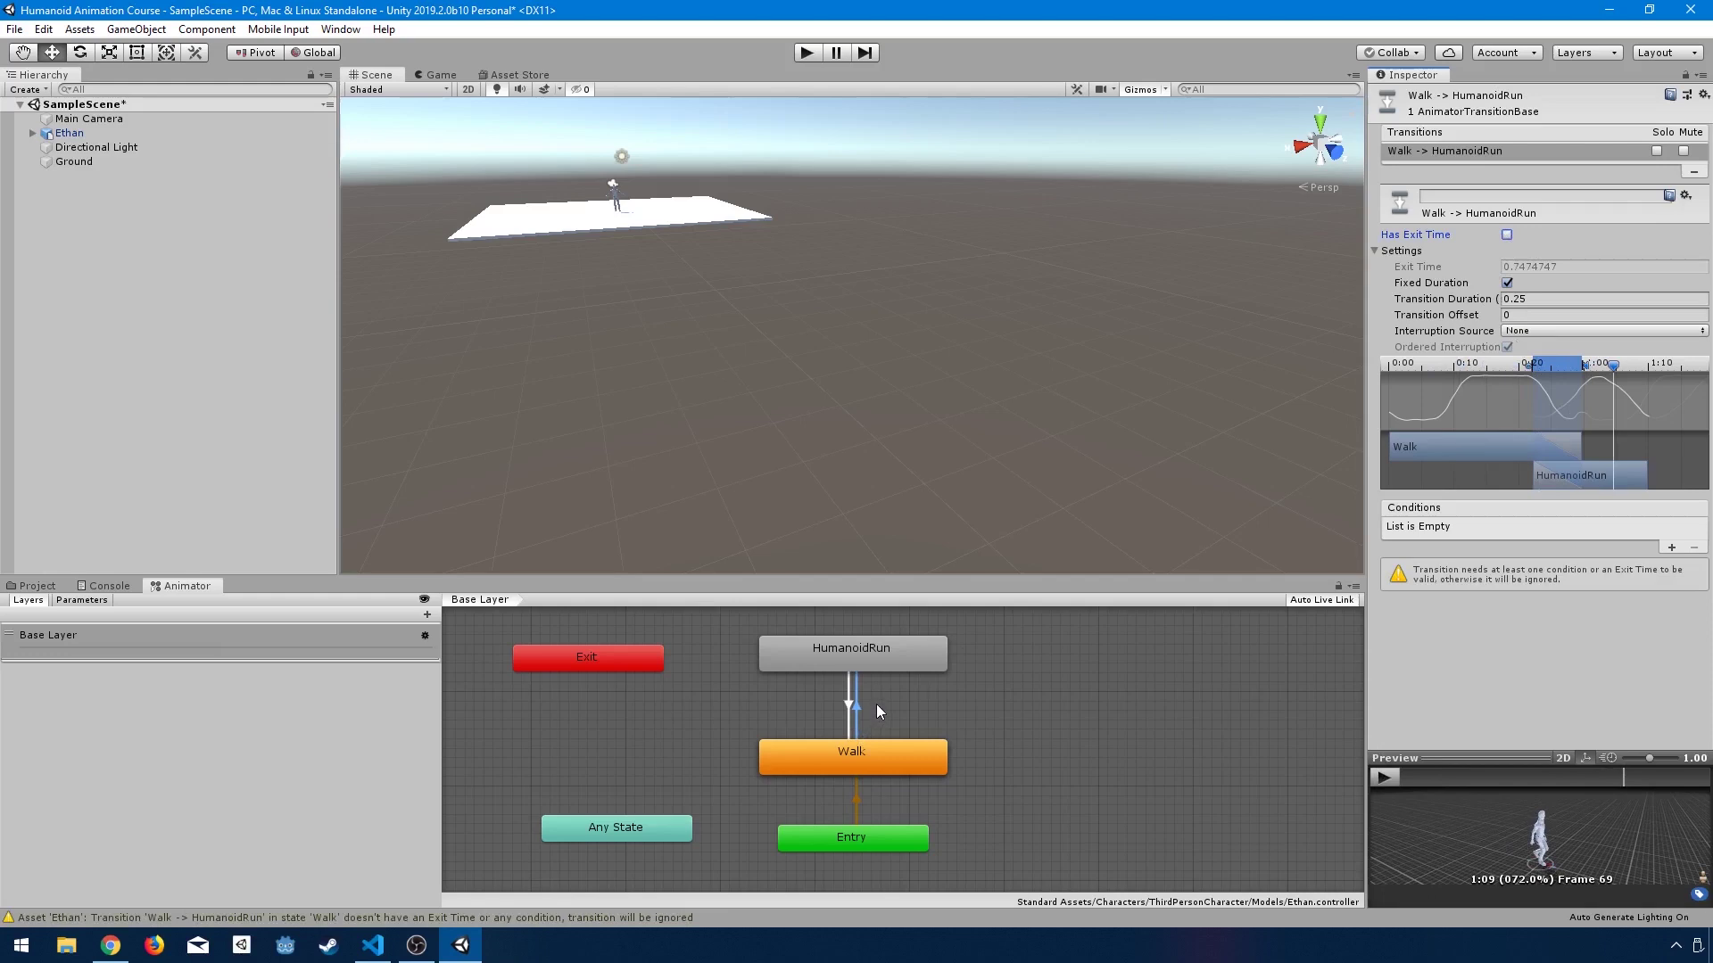
{"action": "left_click", "coordinate": [1507, 235]}
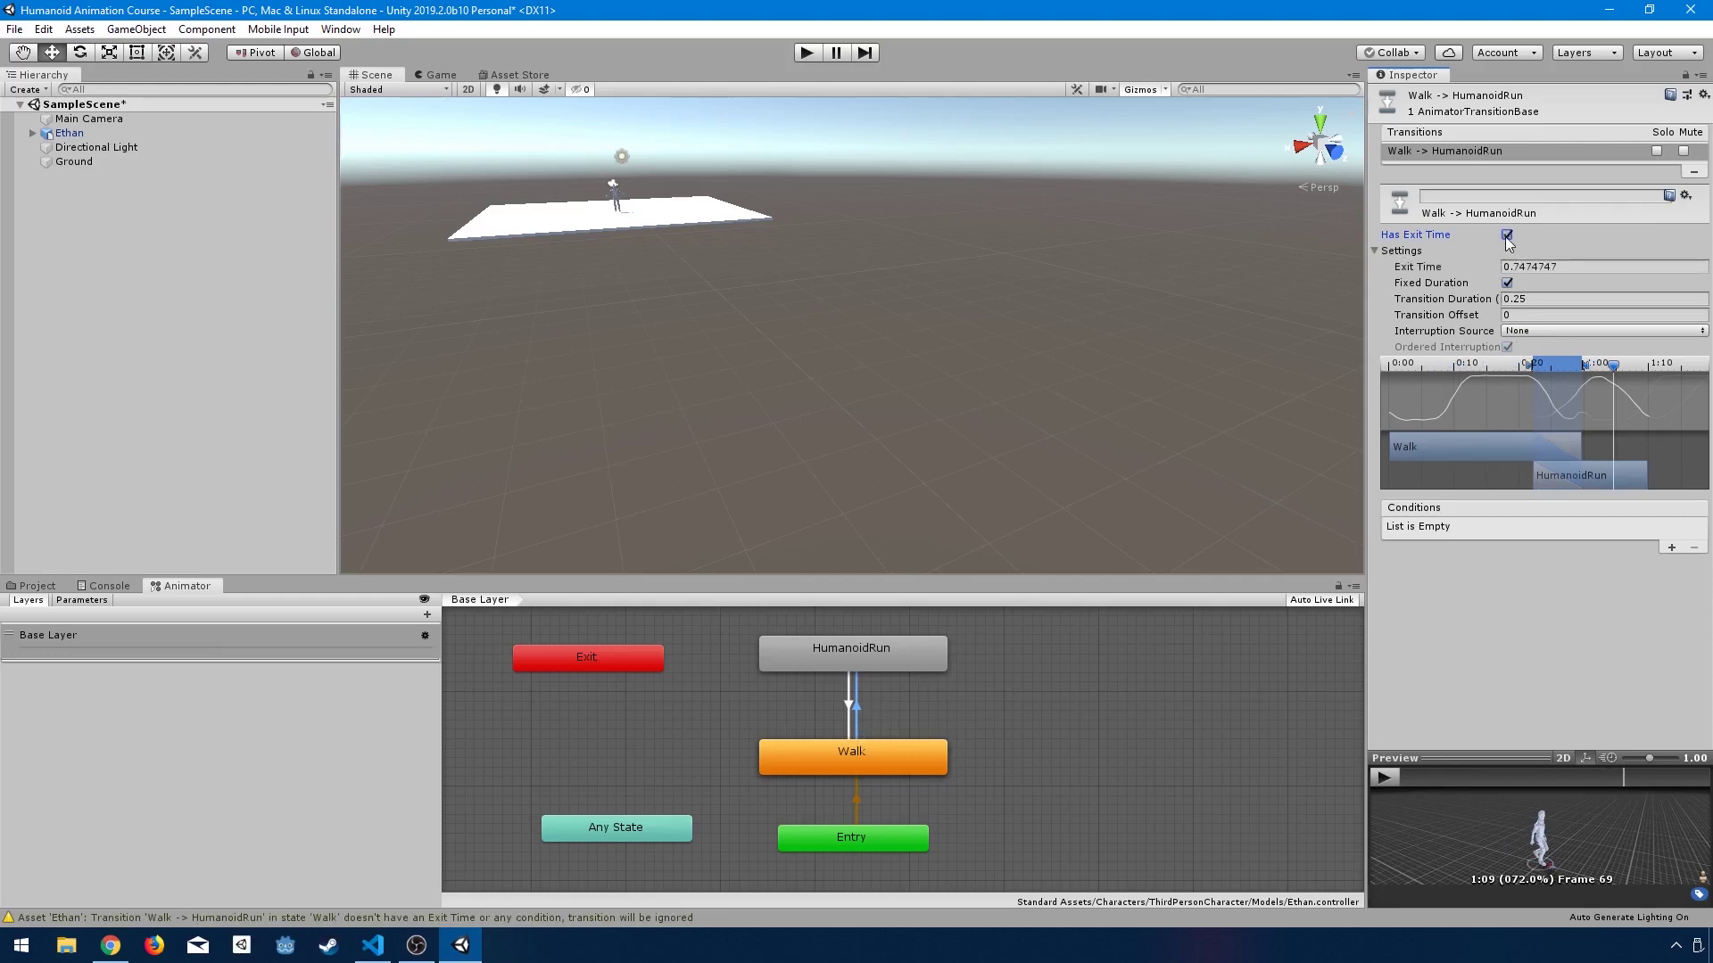
{"action": "left_click", "coordinate": [1581, 267]}
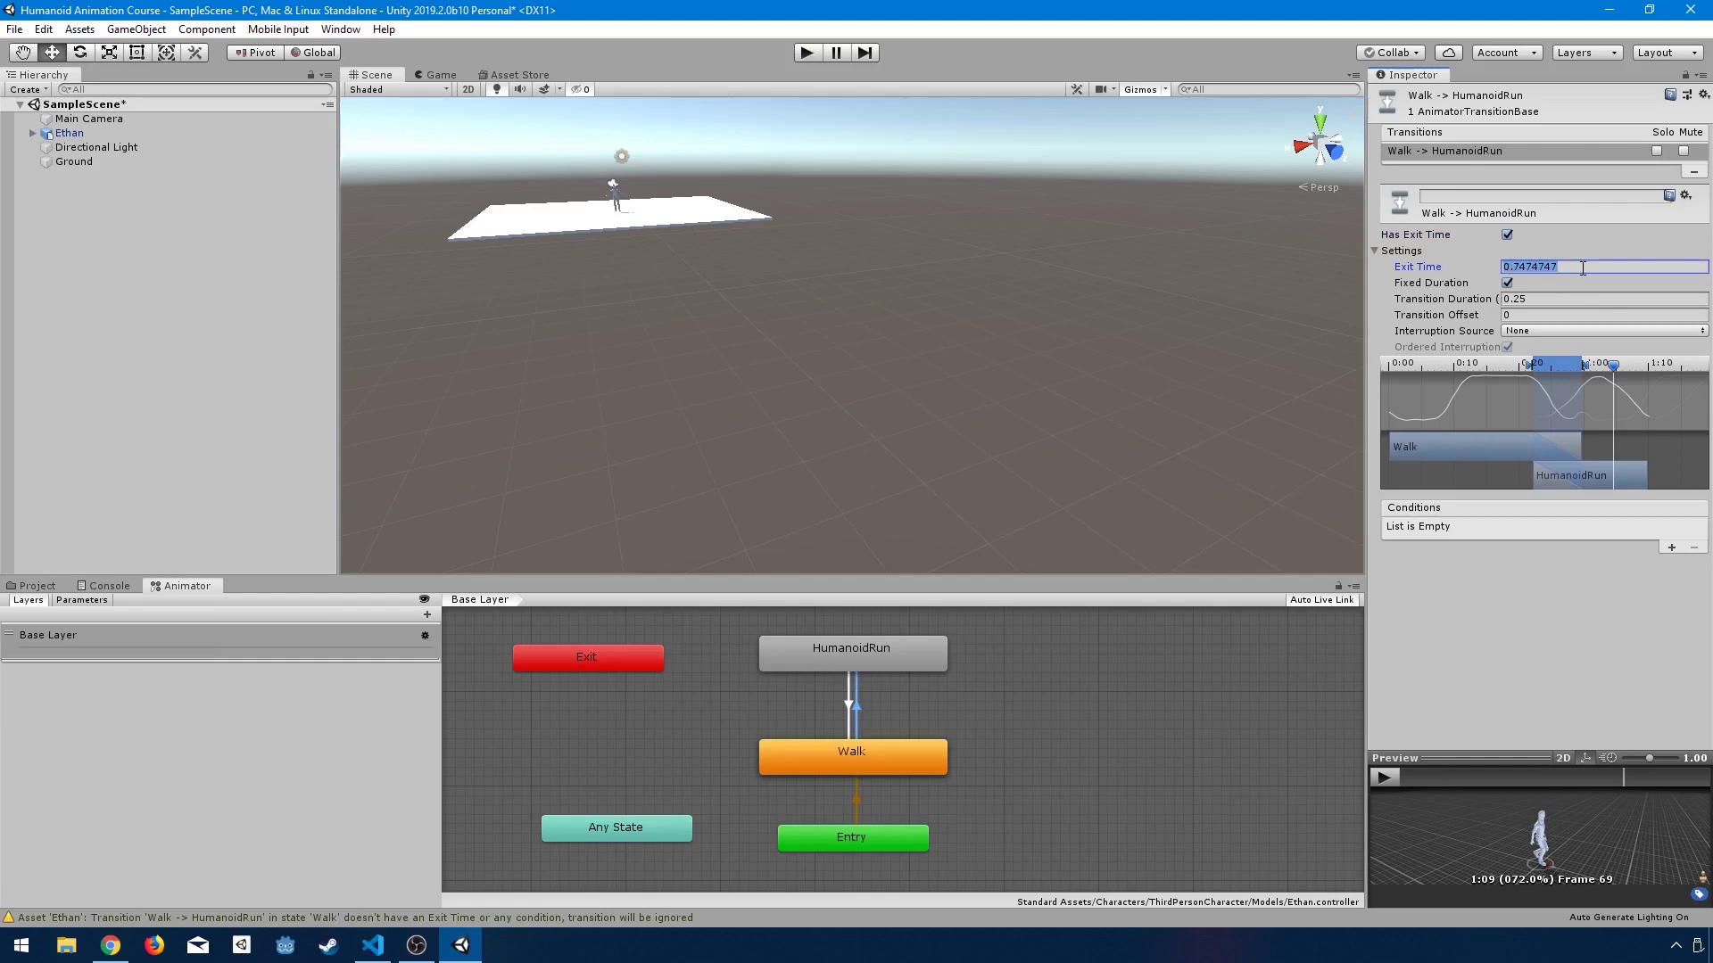
{"action": "type", "text": "5"}
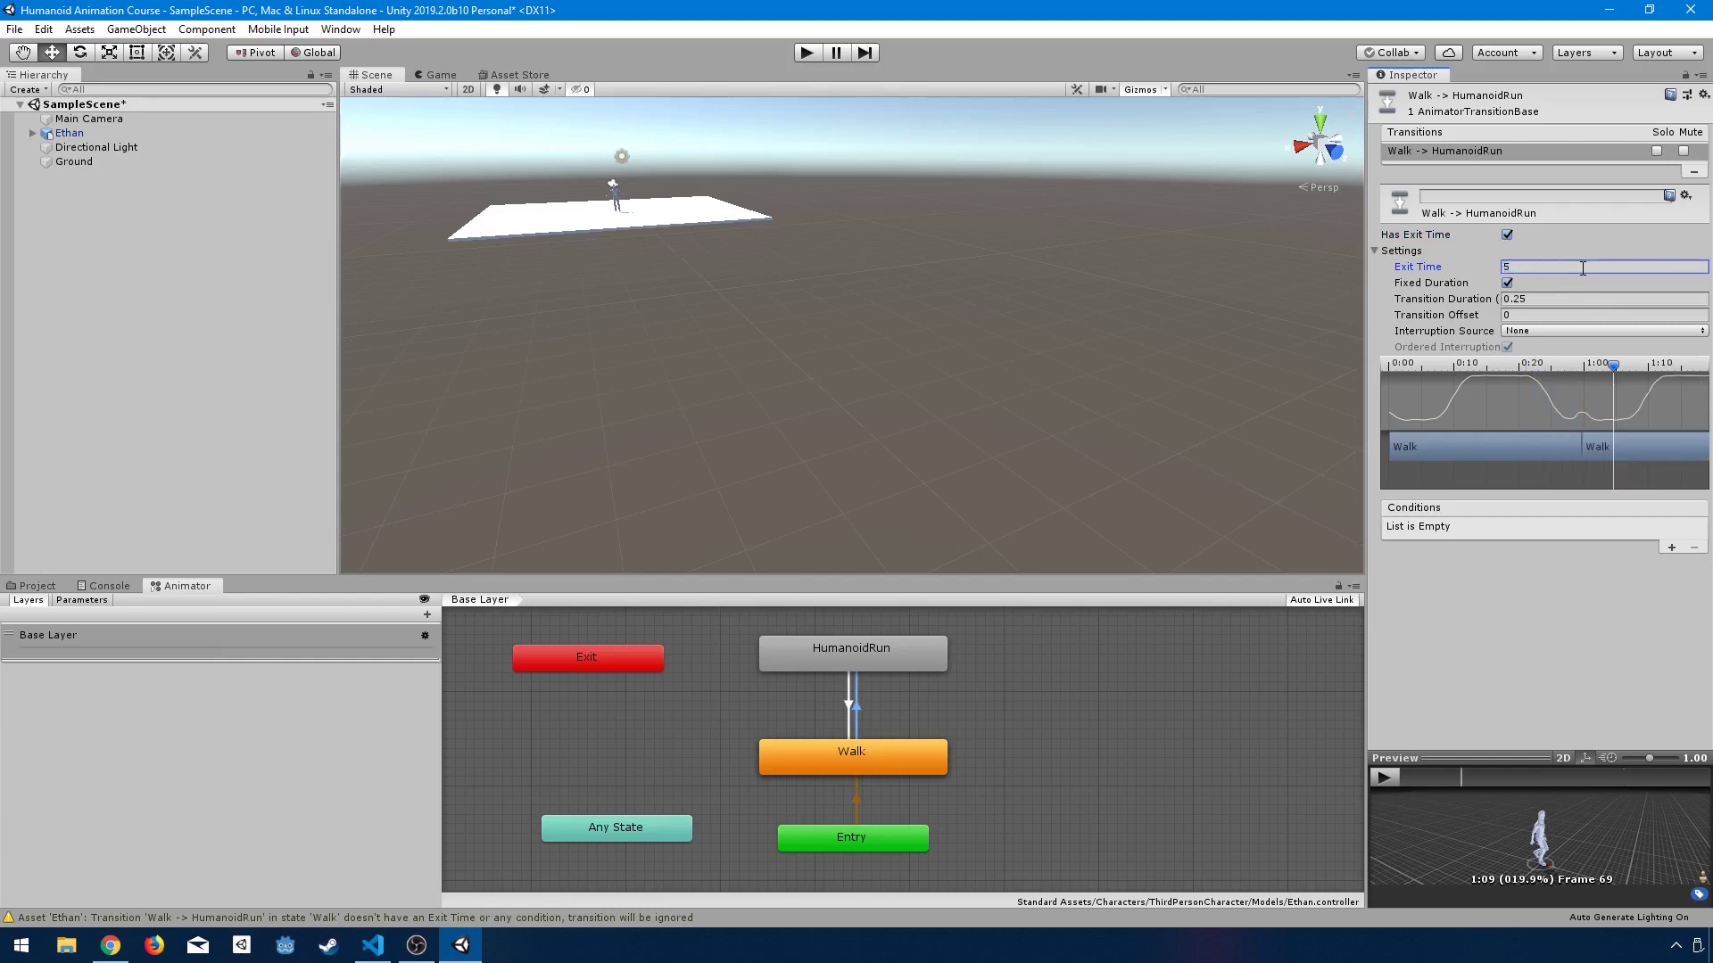
Step: Test the Exit Time 5 transition in Play mode, then stop and re-expand the settings
{"action": "left_click", "coordinate": [807, 53]}
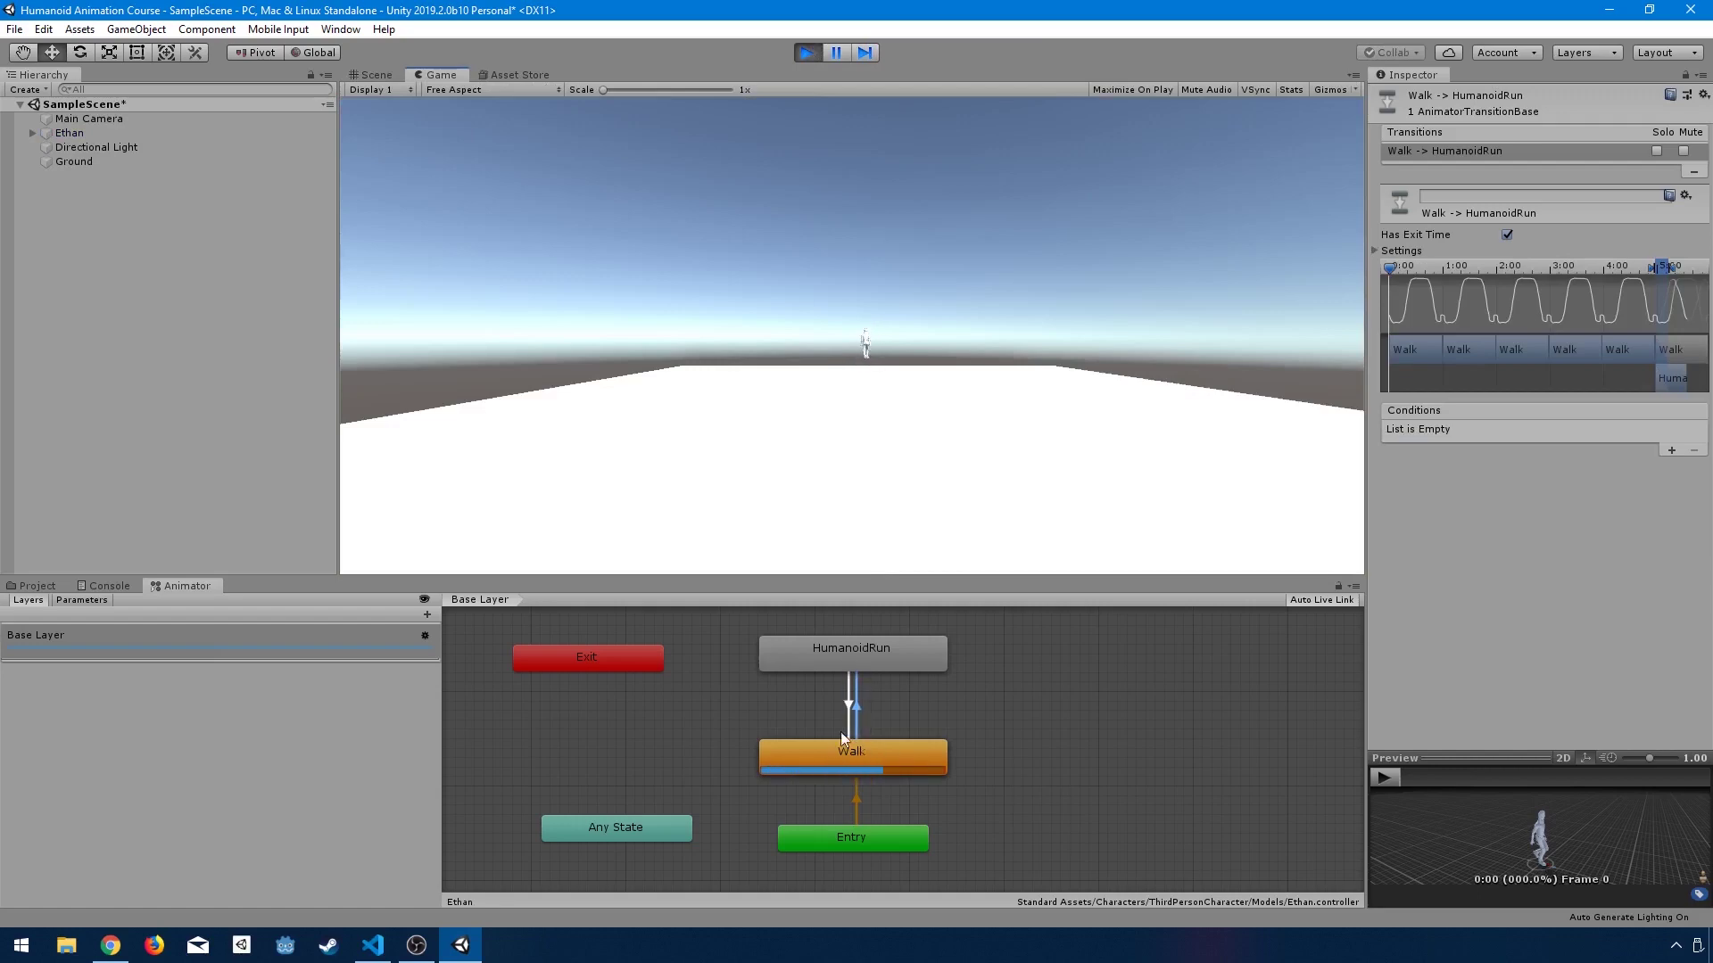
{"action": "left_click", "coordinate": [805, 53]}
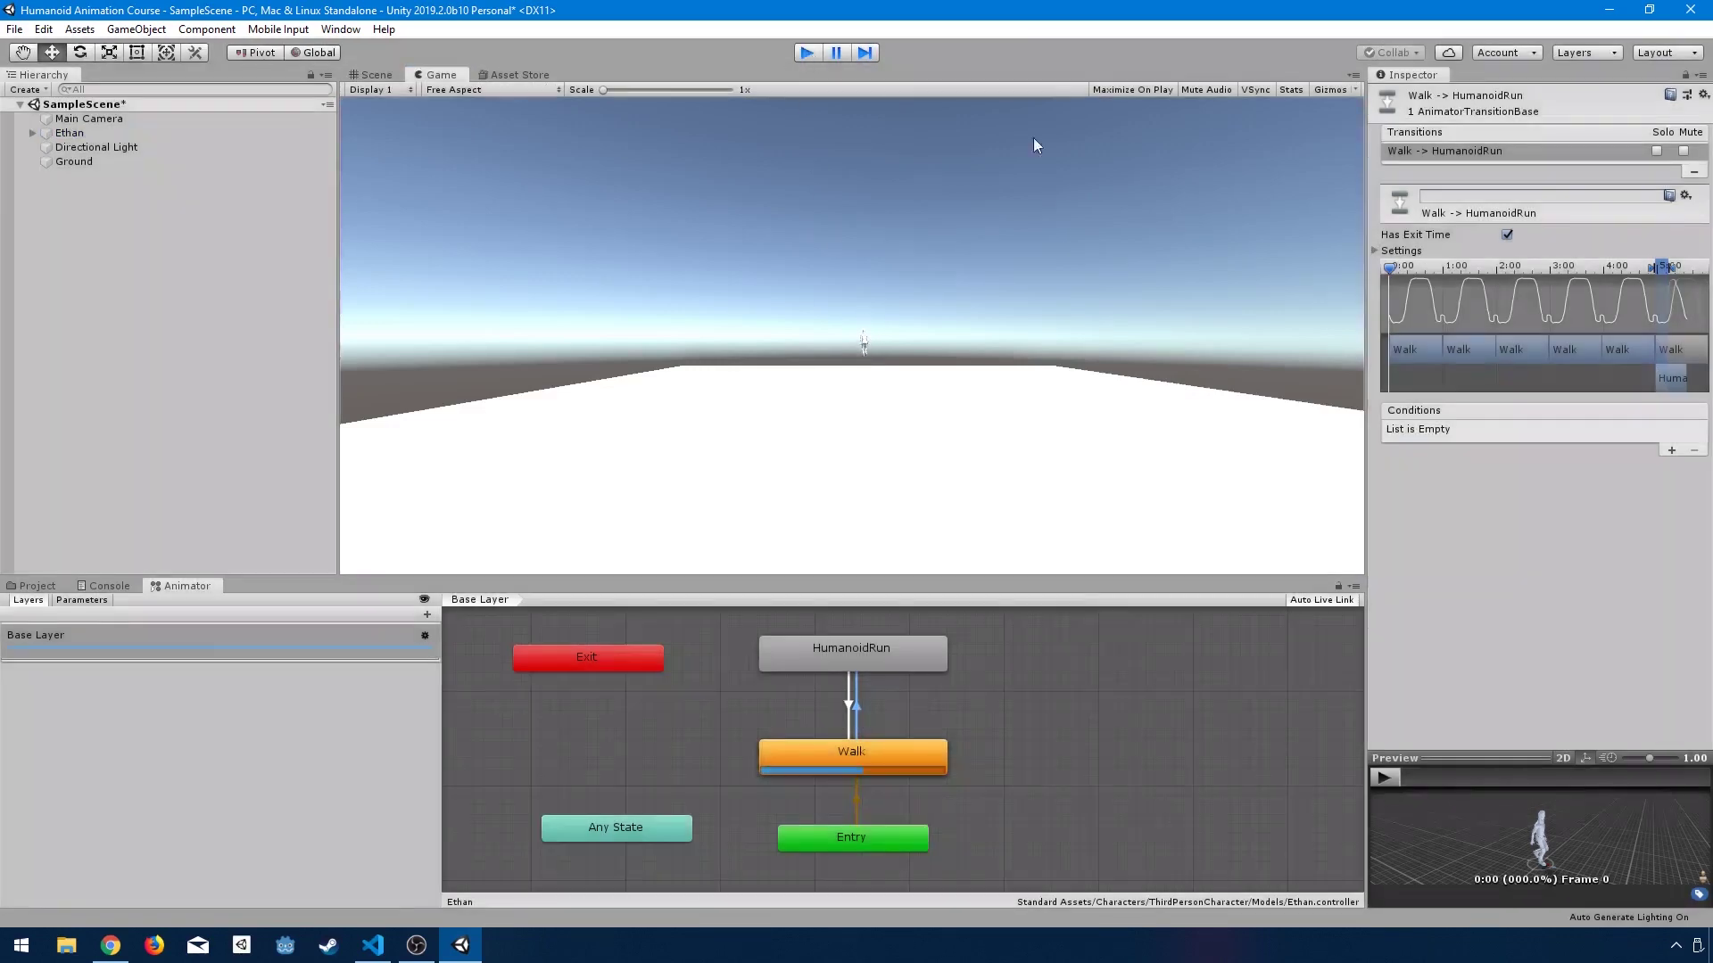
{"action": "left_click", "coordinate": [1400, 251]}
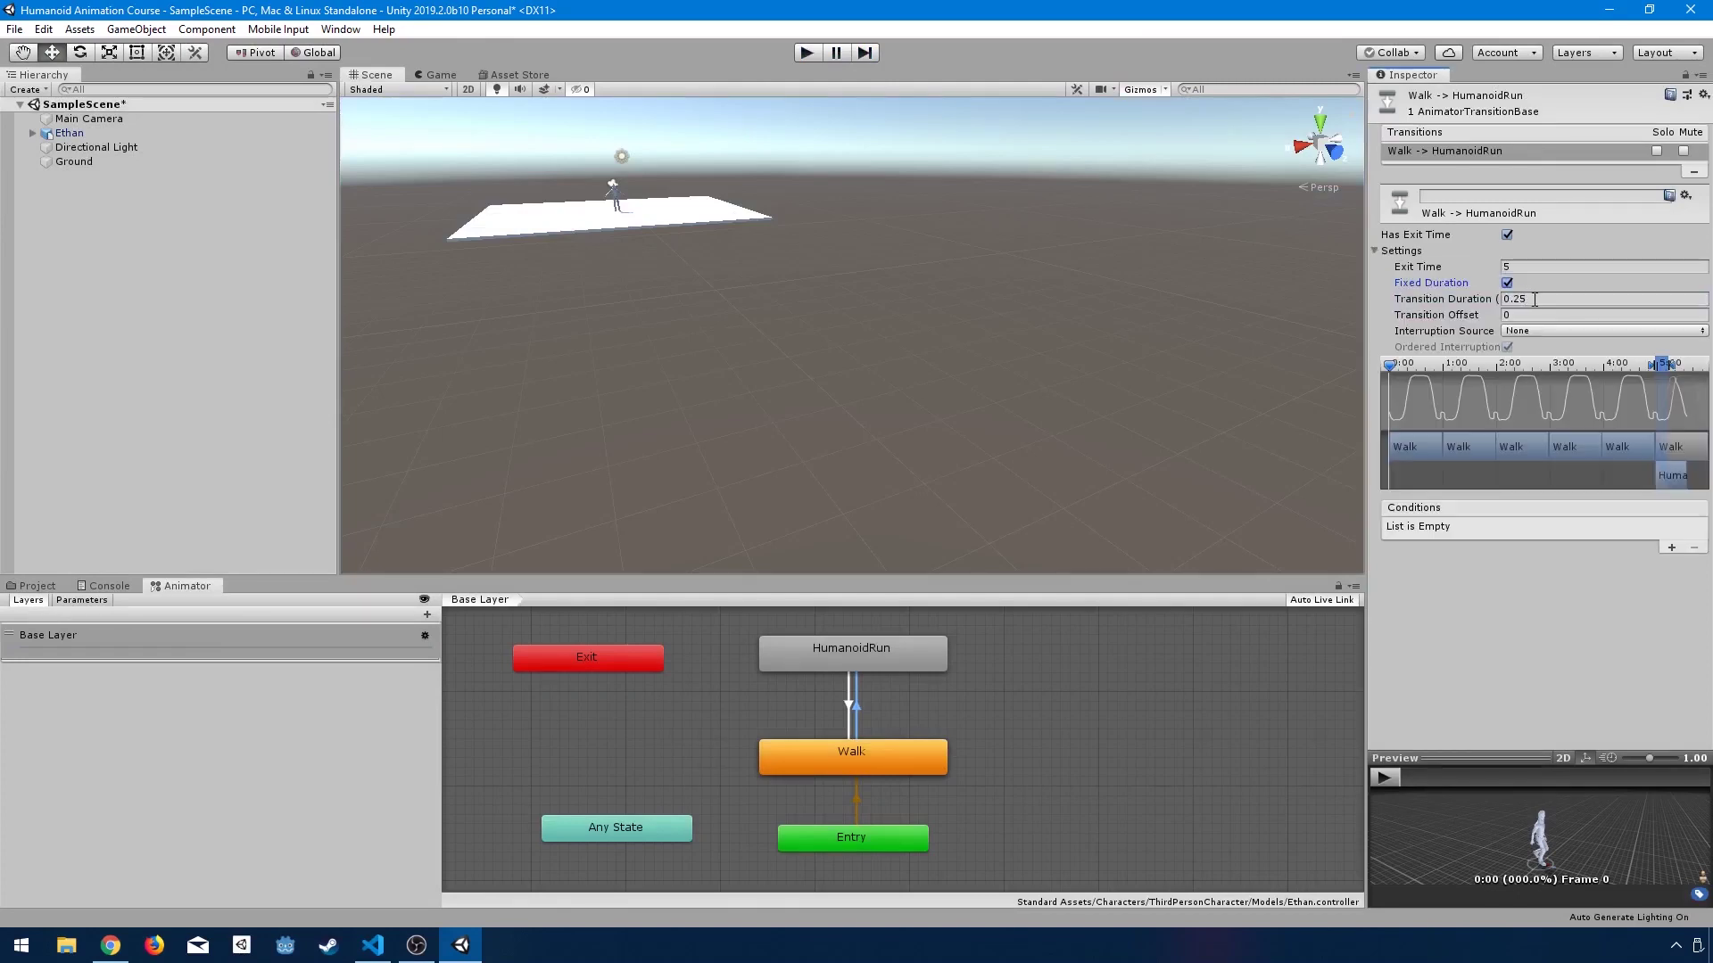
Step: Try a Transition Duration of 10 and drag the transition earlier on the timeline
{"action": "left_click", "coordinate": [1534, 299]}
{"action": "type", "text": "10"}
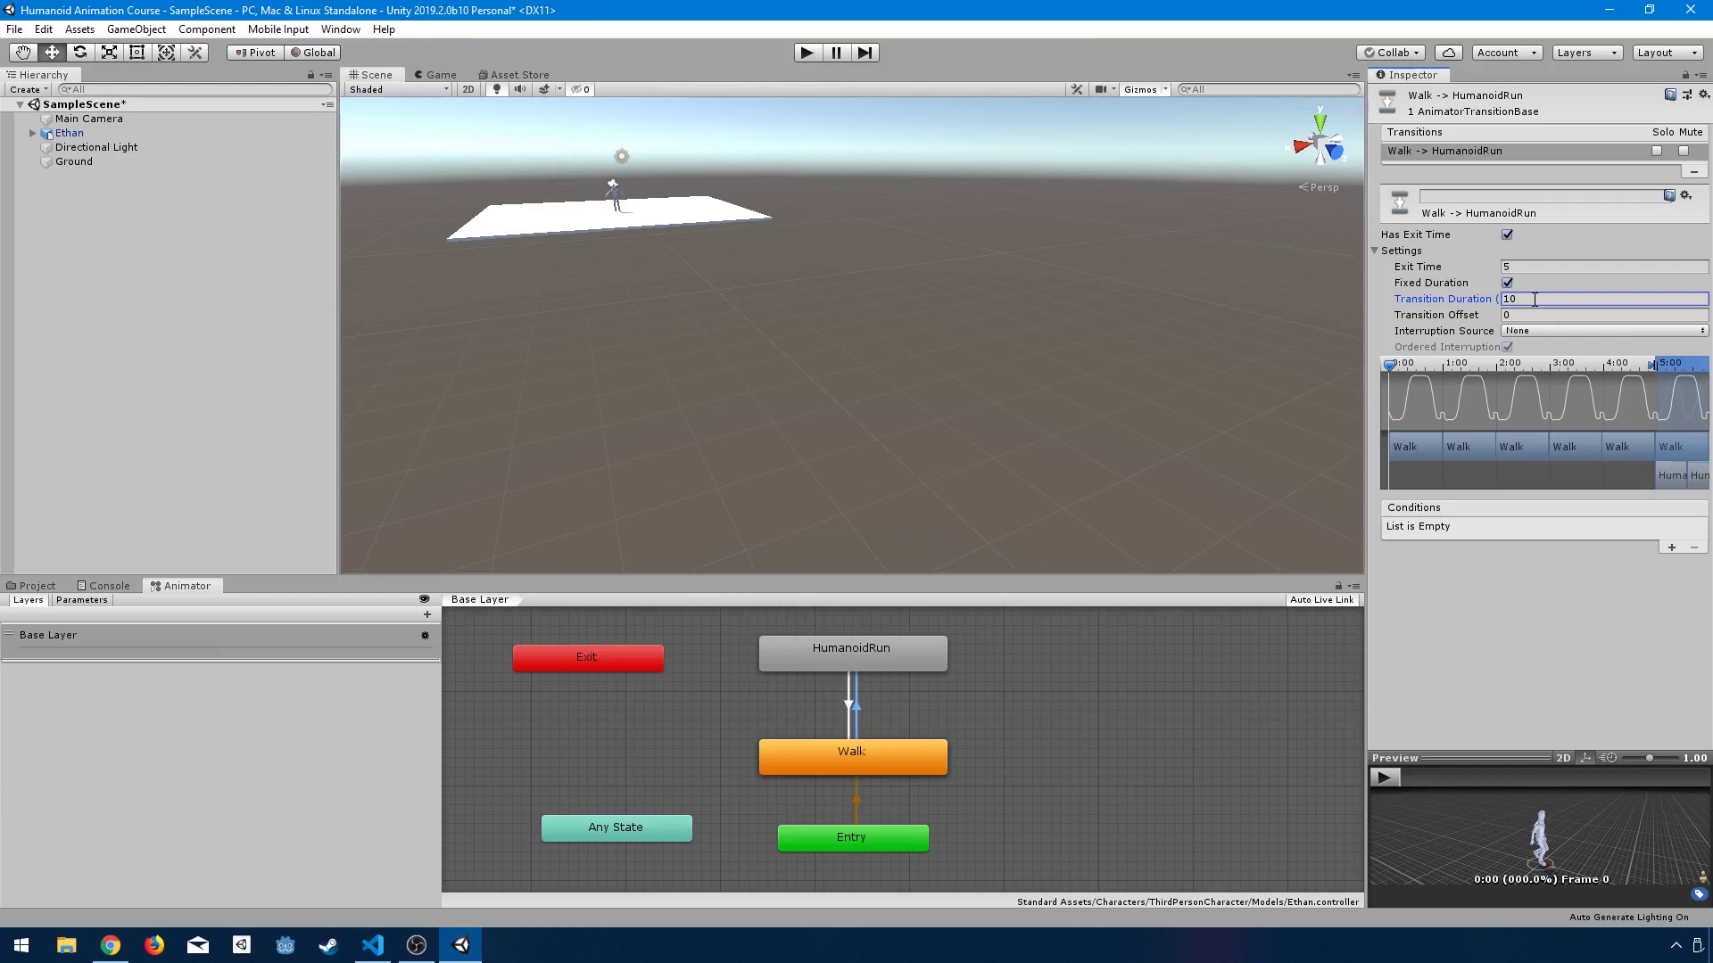
{"action": "double_click", "coordinate": [1534, 299]}
{"action": "type", "text": "0.2"}
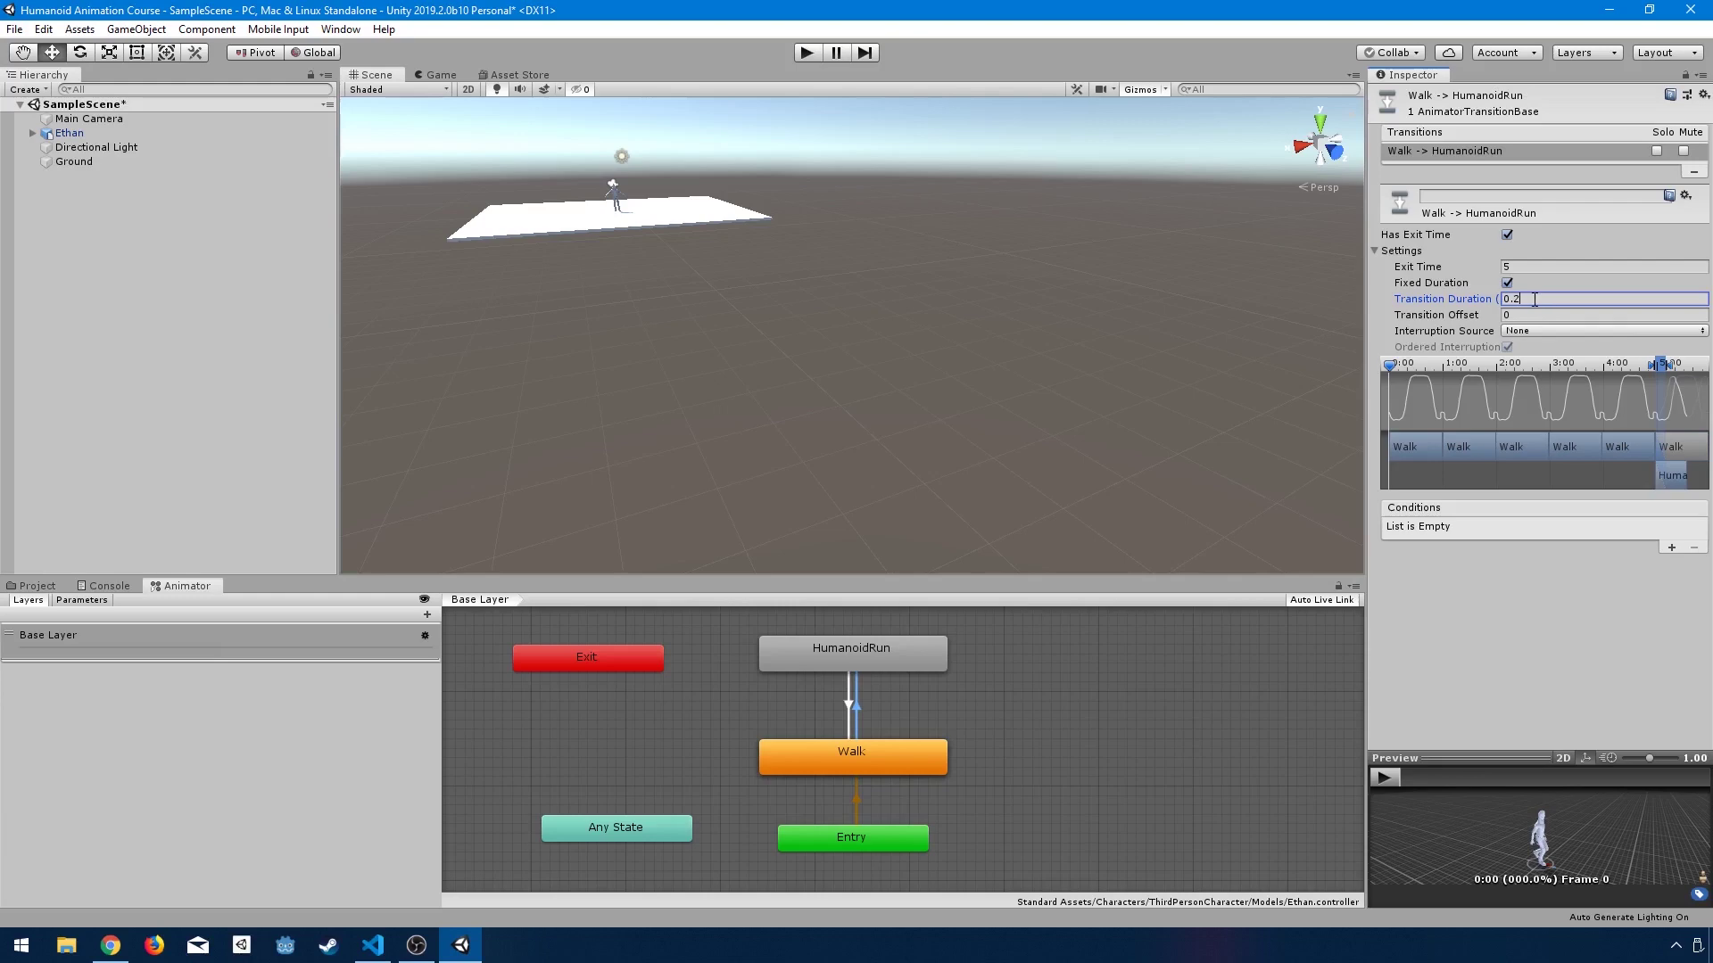
{"action": "key", "text": "Return"}
{"action": "type", "text": "10"}
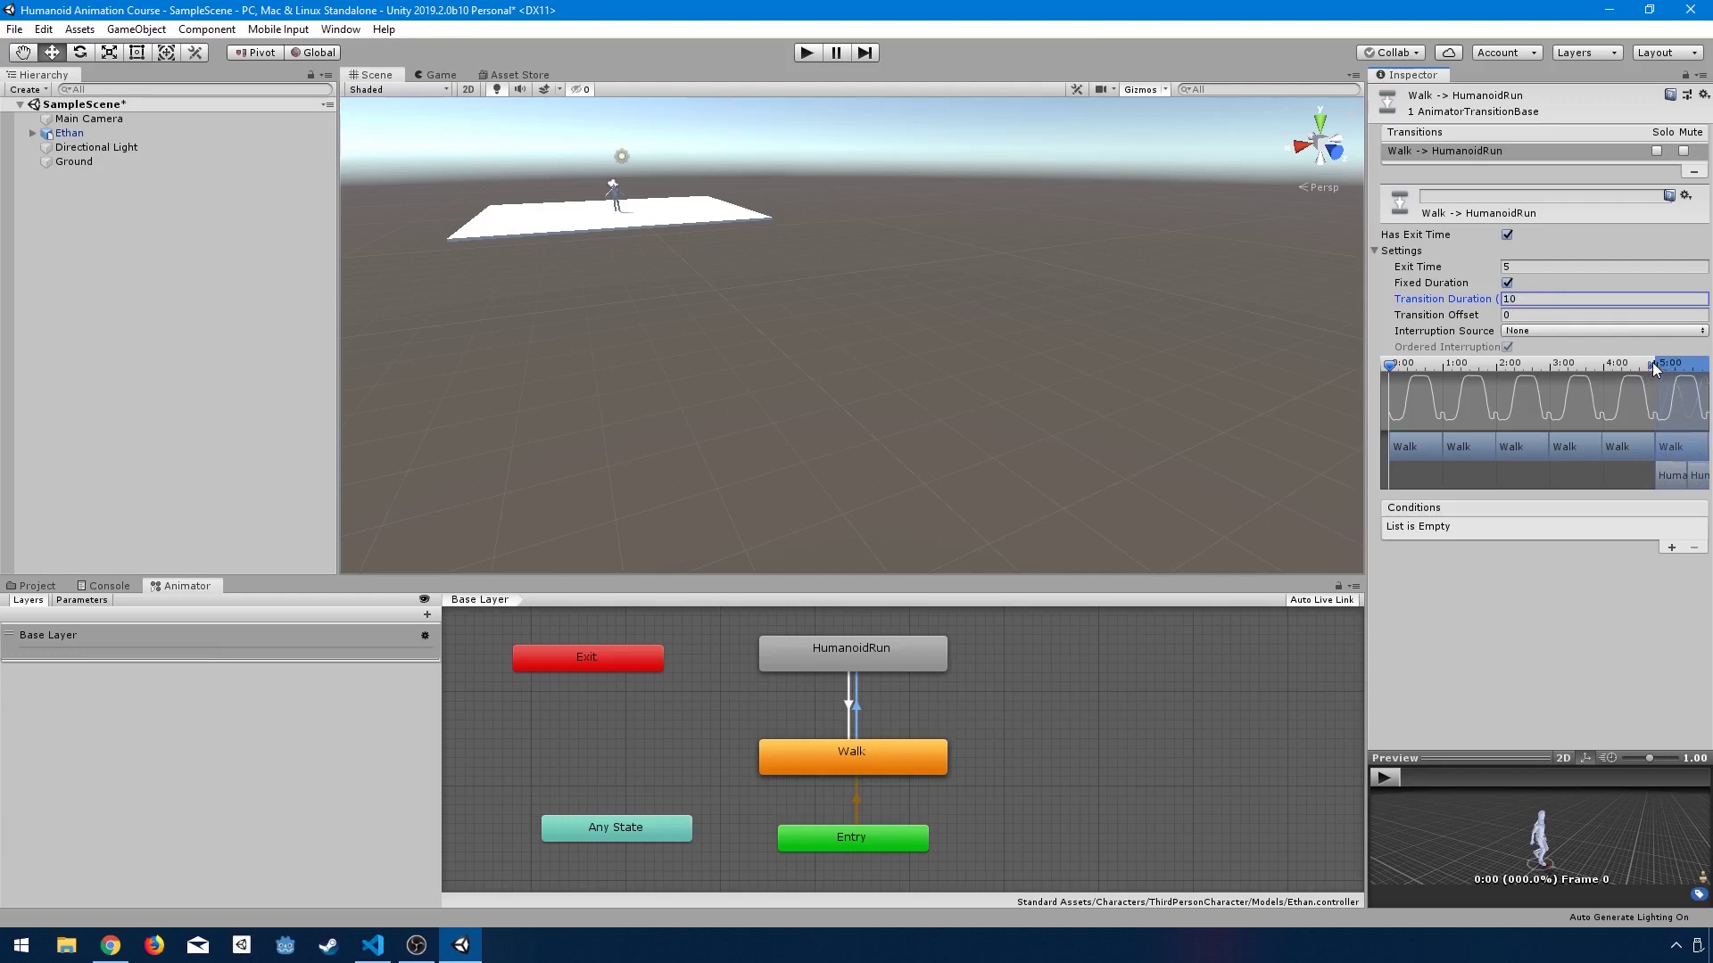
{"action": "mouse_move", "coordinate": [1653, 362]}
{"action": "left_mouse_down"}
{"action": "mouse_move", "coordinate": [1515, 366]}
{"action": "mouse_move", "coordinate": [1593, 367]}
{"action": "left_mouse_up"}
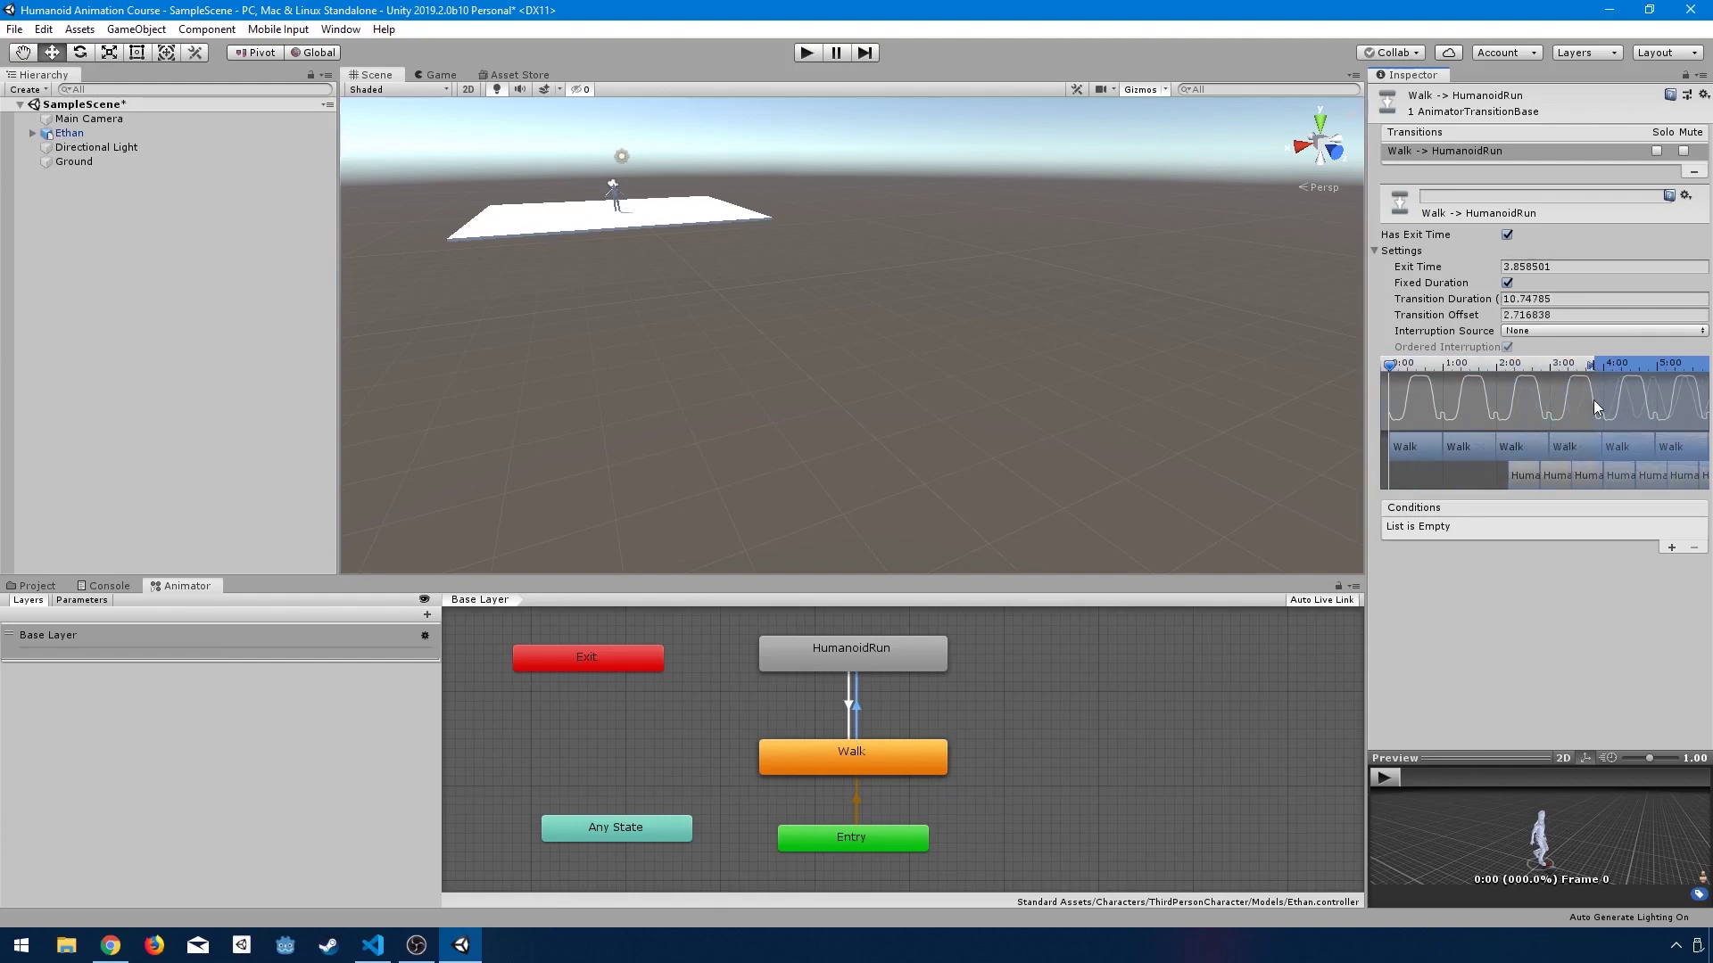
Step: Set Exit Time to 0.77 and Transition Duration to 0.25
{"action": "left_click", "coordinate": [1566, 268]}
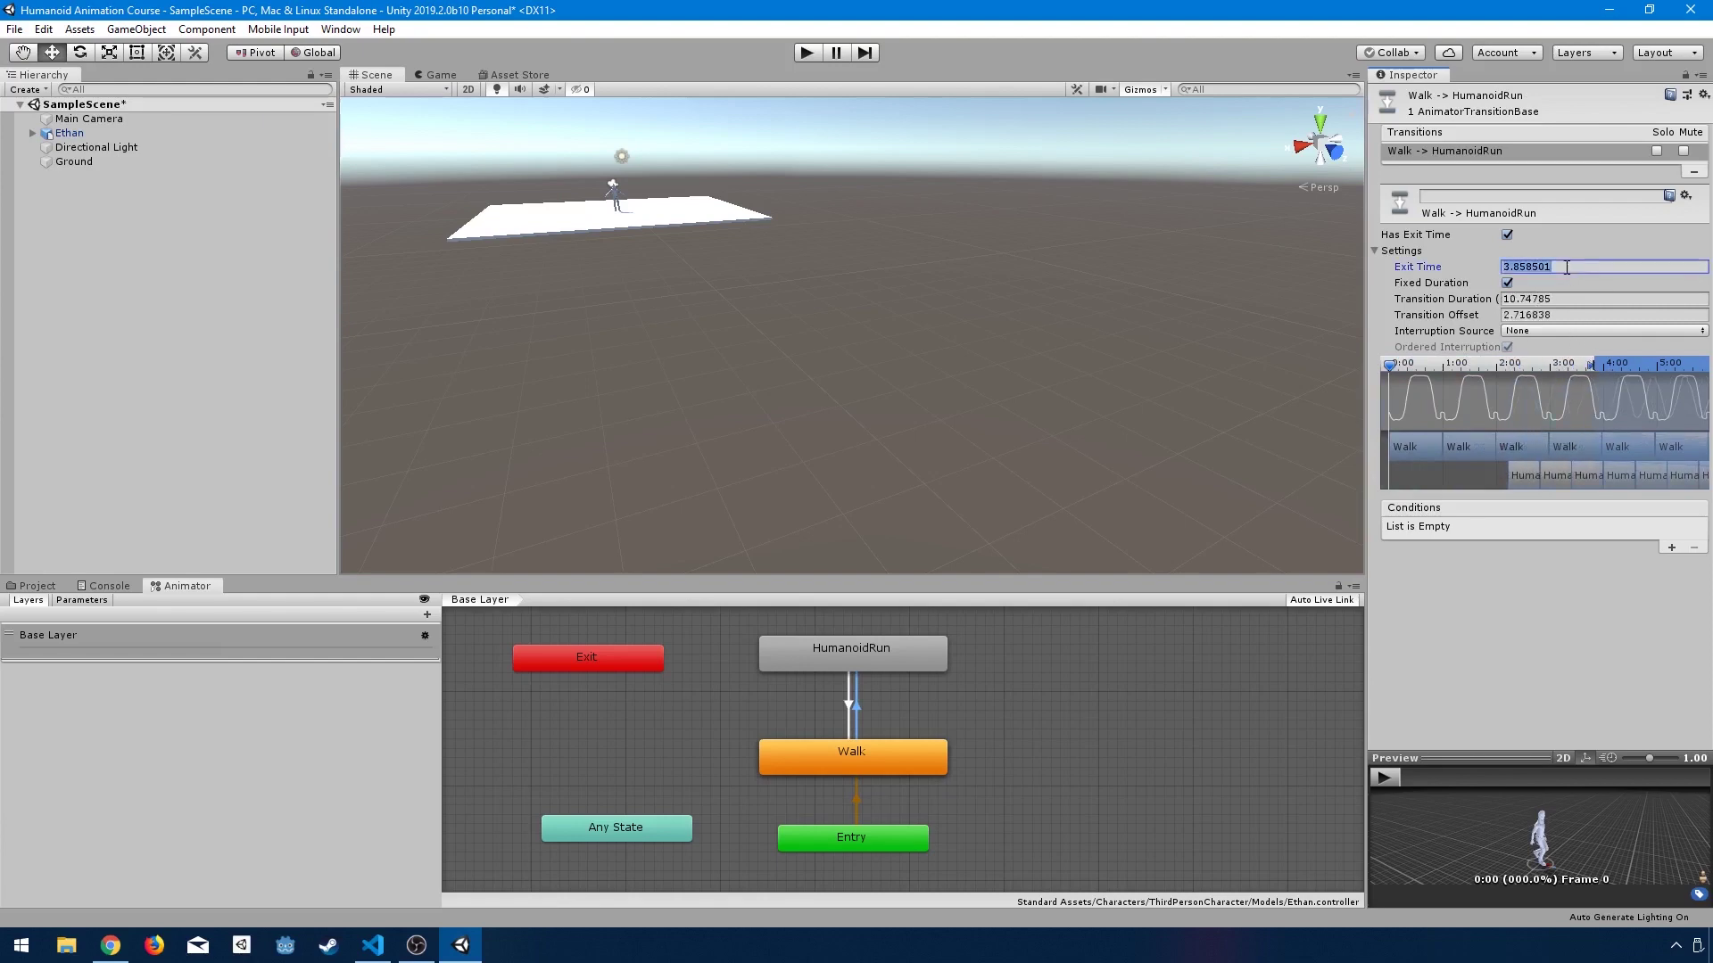
{"action": "type", "text": "0.77"}
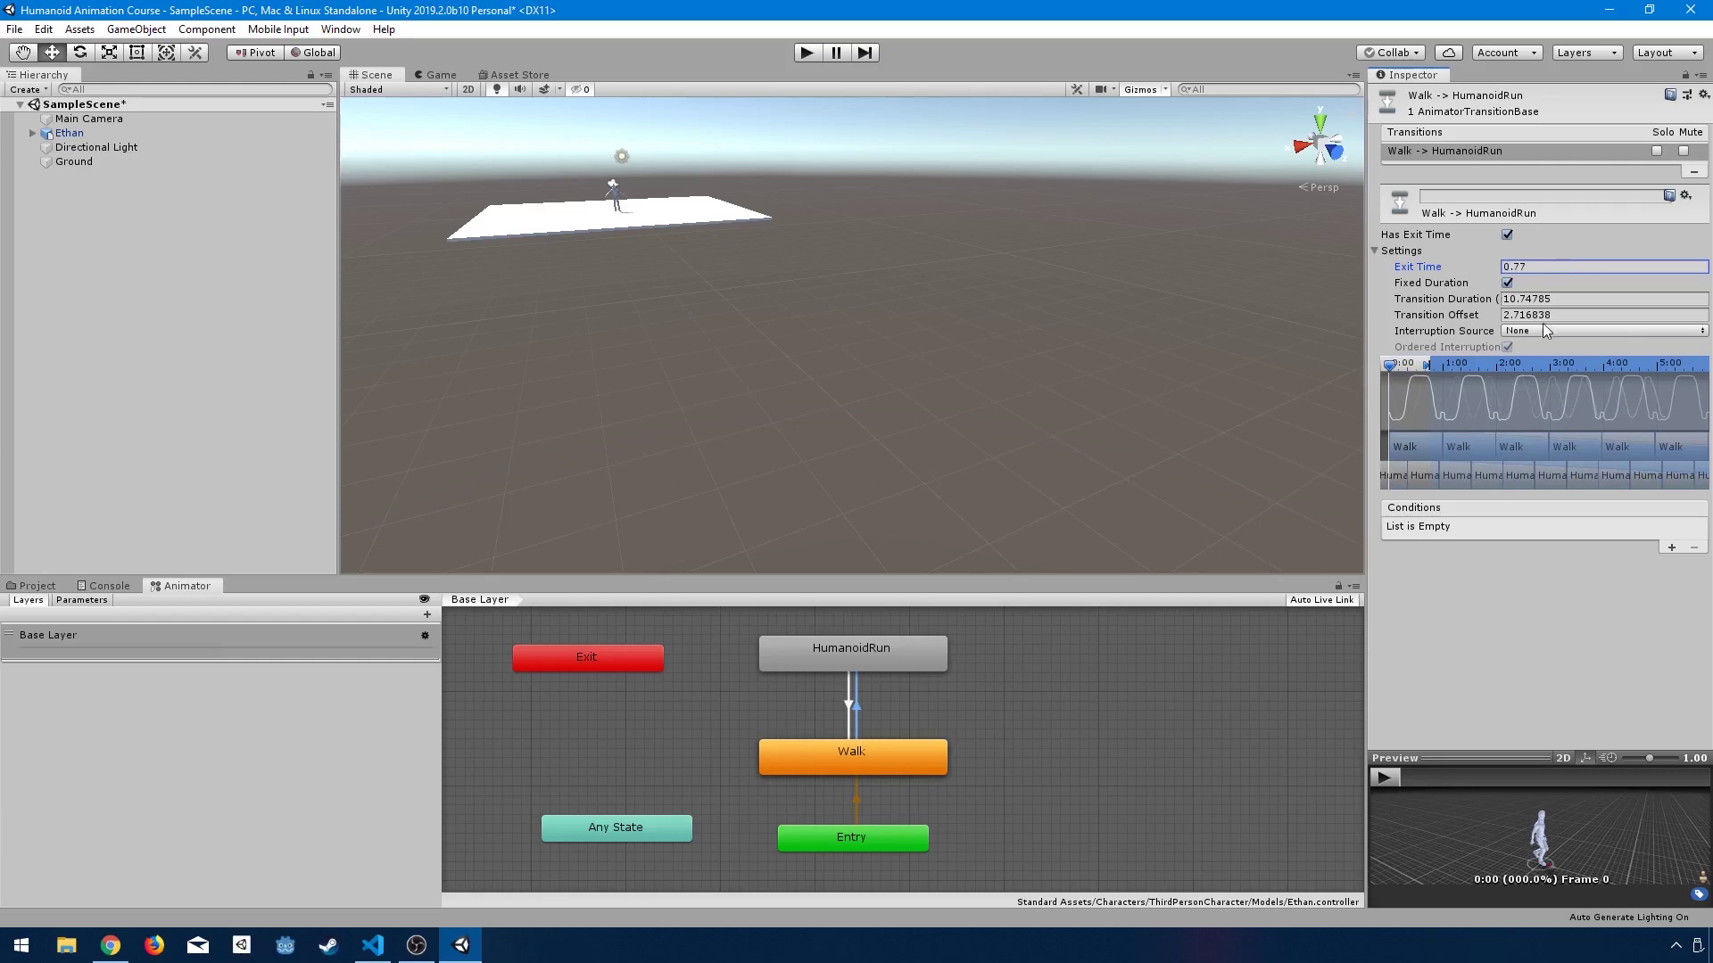
{"action": "left_click", "coordinate": [1525, 297]}
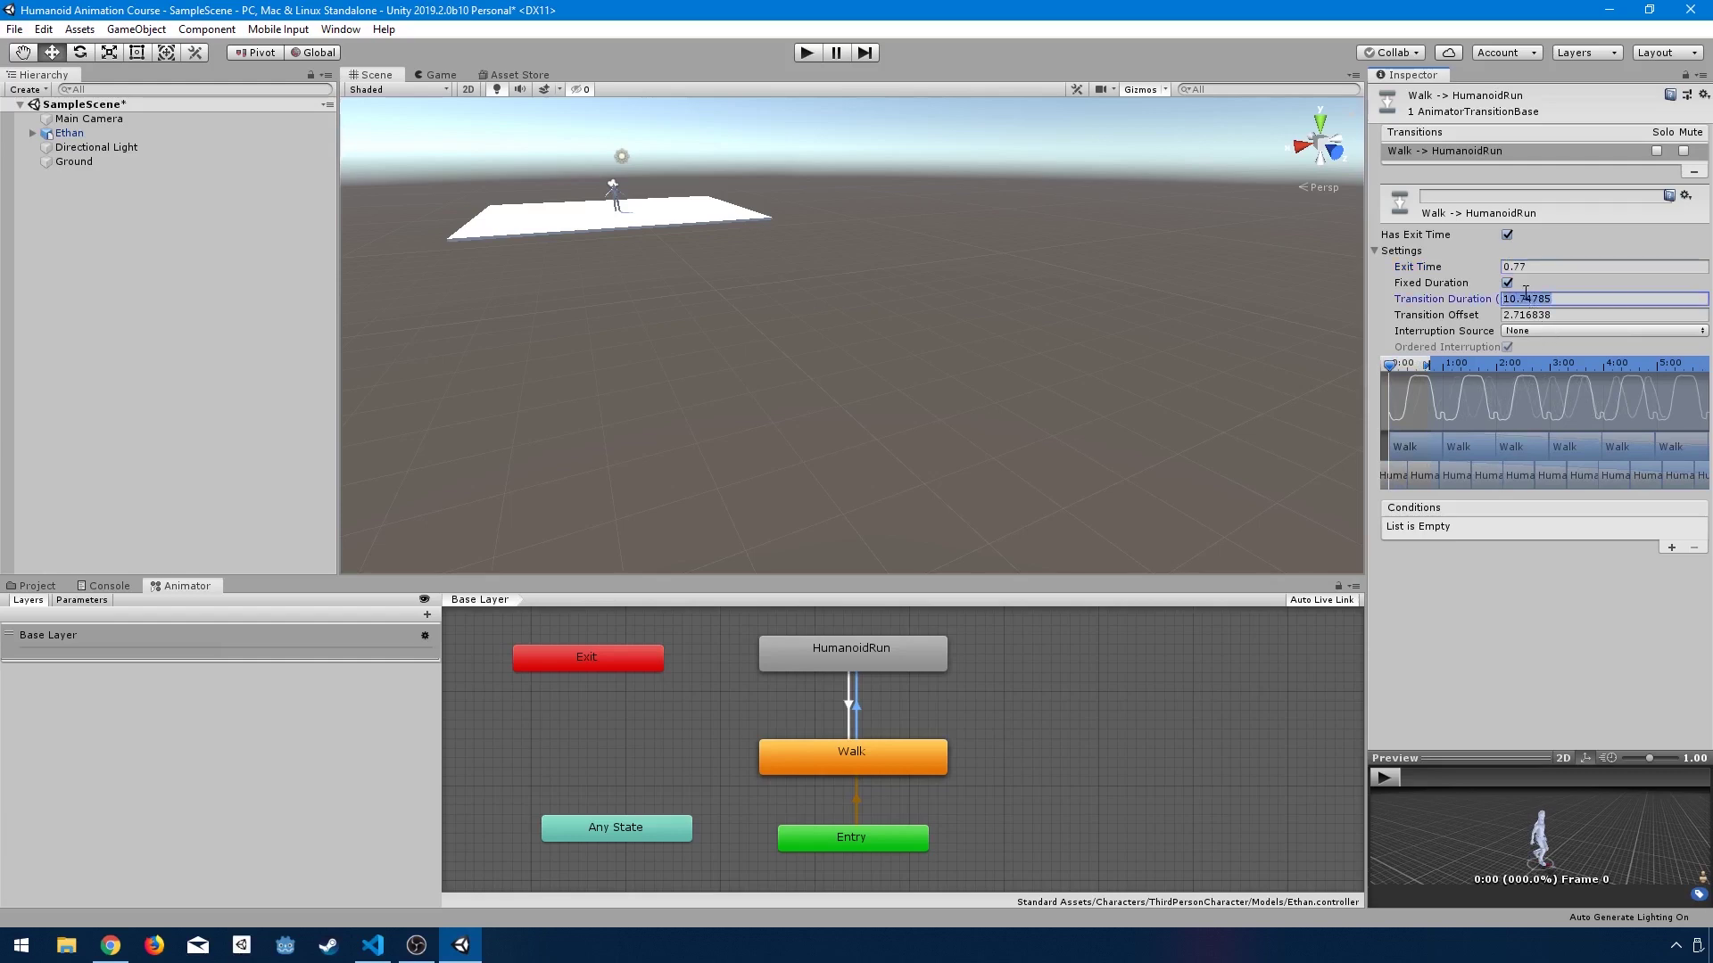
{"action": "type", "text": "0.2500001"}
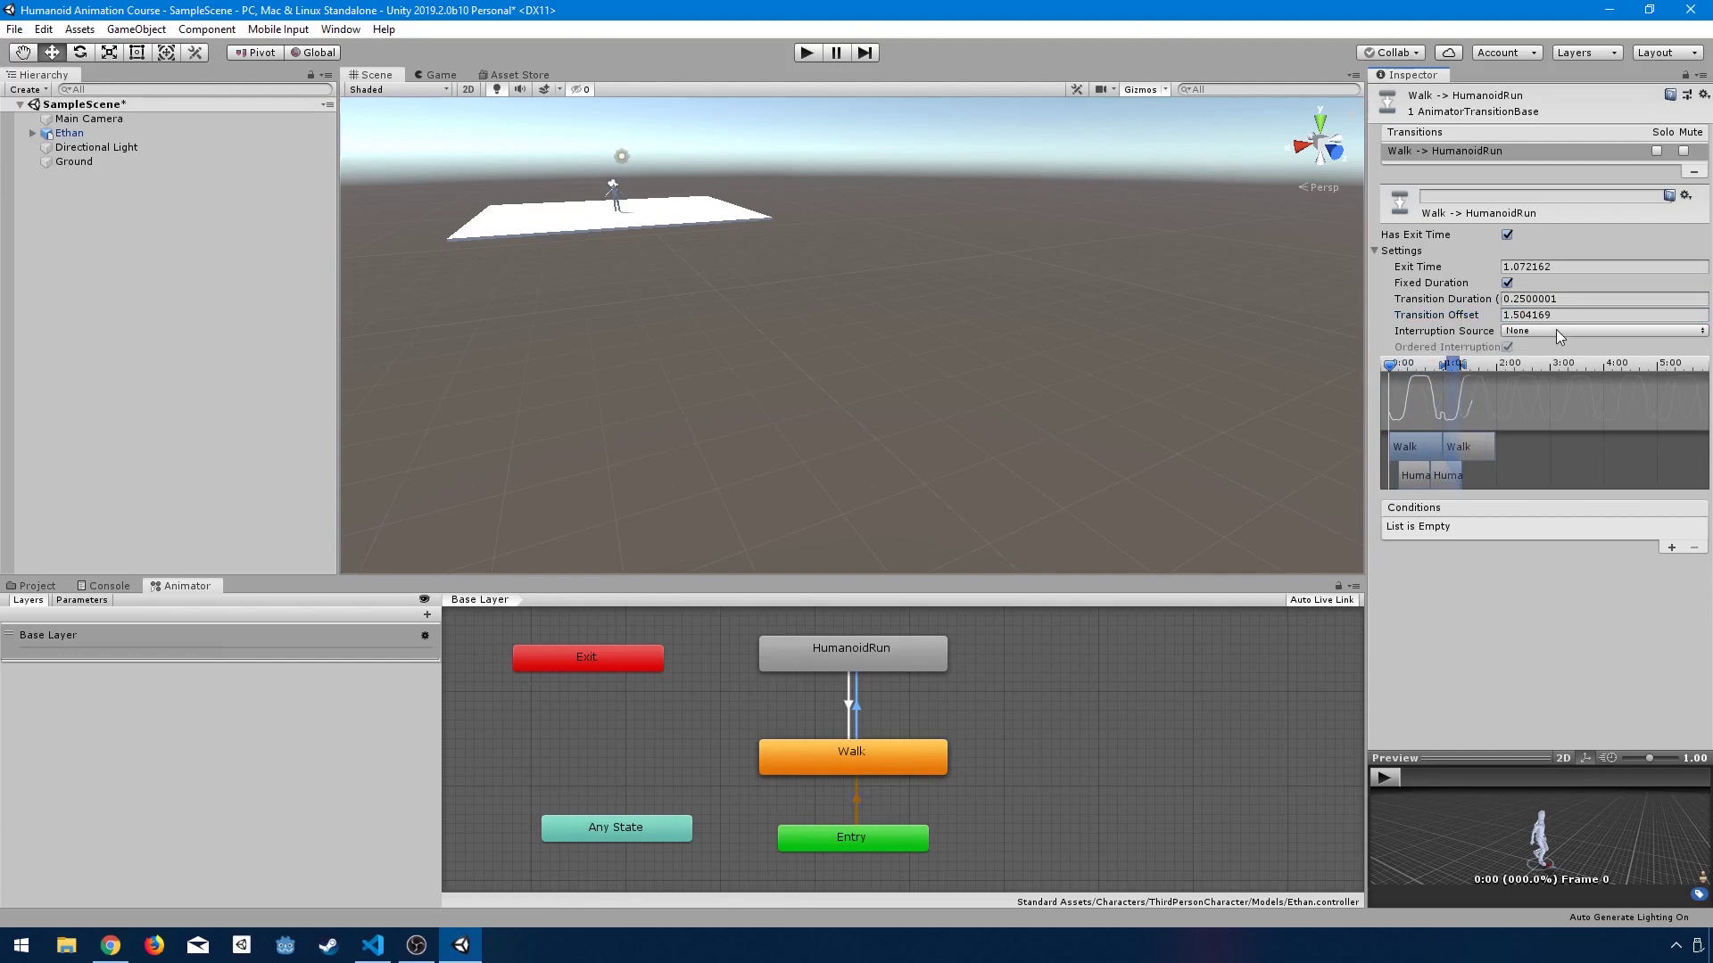
Step: Open the Interruption Source dropdown and leave it at None
{"action": "left_click", "coordinate": [1557, 331]}
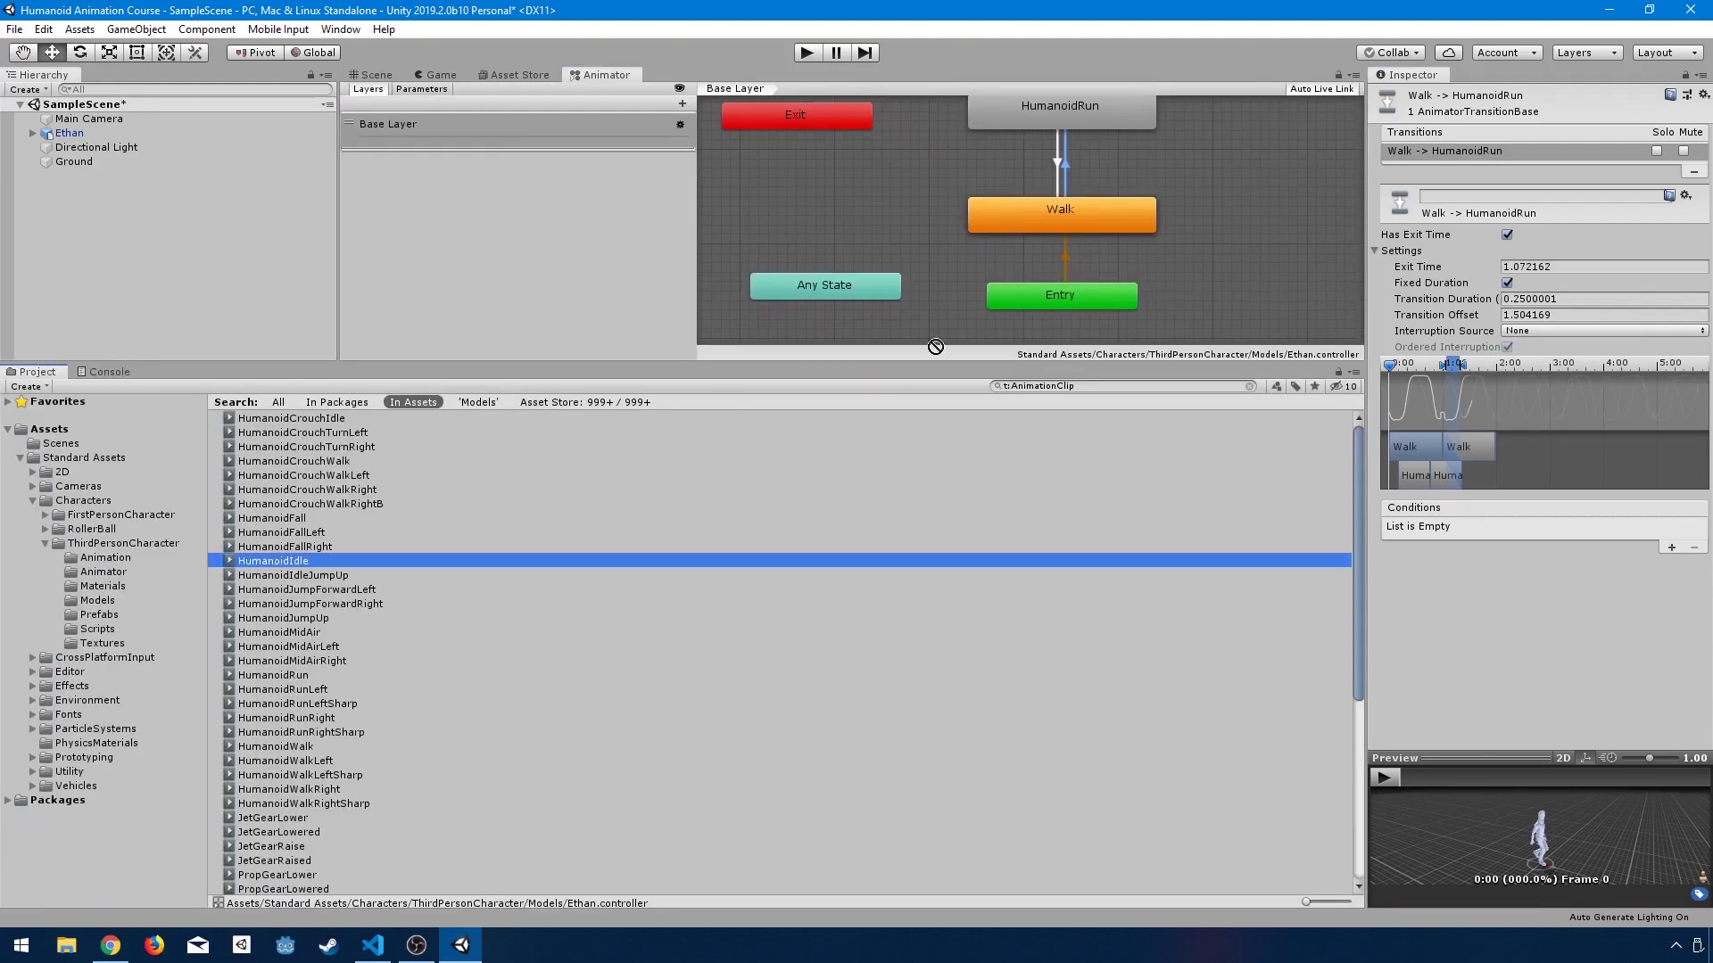
Step: Add a HumanoidIdle→Walk transition and reposition HumanoidIdle and the Entry node
{"action": "right_click", "coordinate": [1234, 250]}
{"action": "left_click", "coordinate": [1267, 249]}
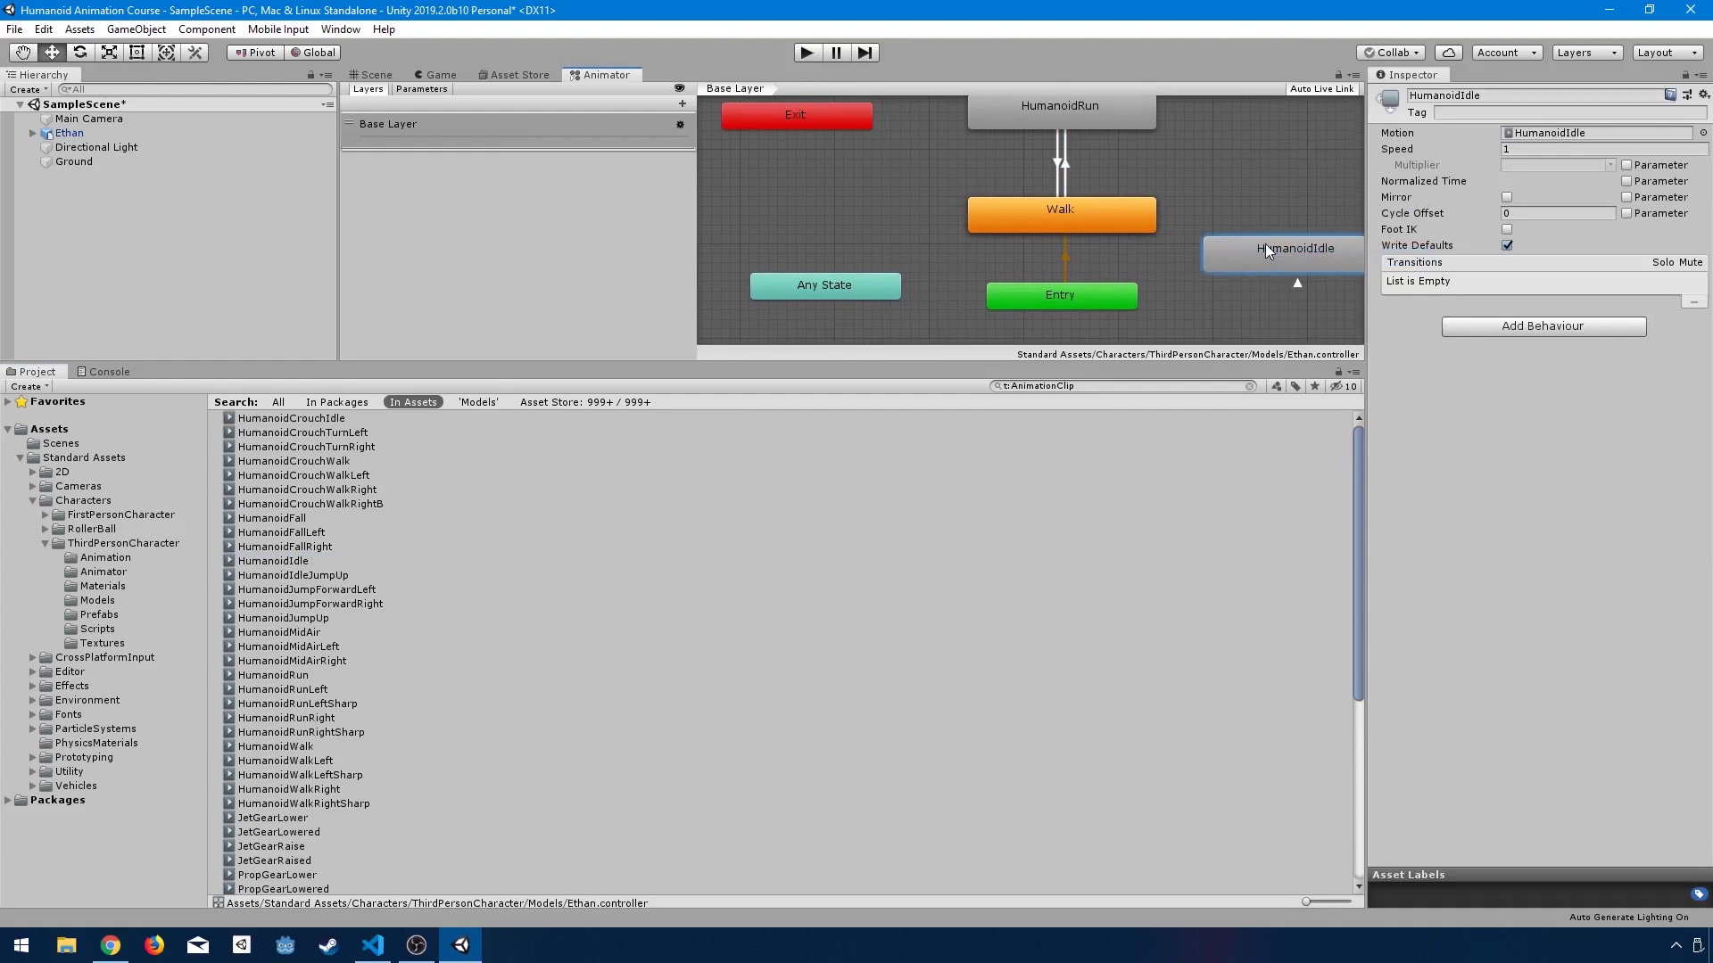
{"action": "left_click", "coordinate": [1073, 233]}
{"action": "left_click_drag", "start_coordinate": [1249, 261], "coordinate": [1194, 280]}
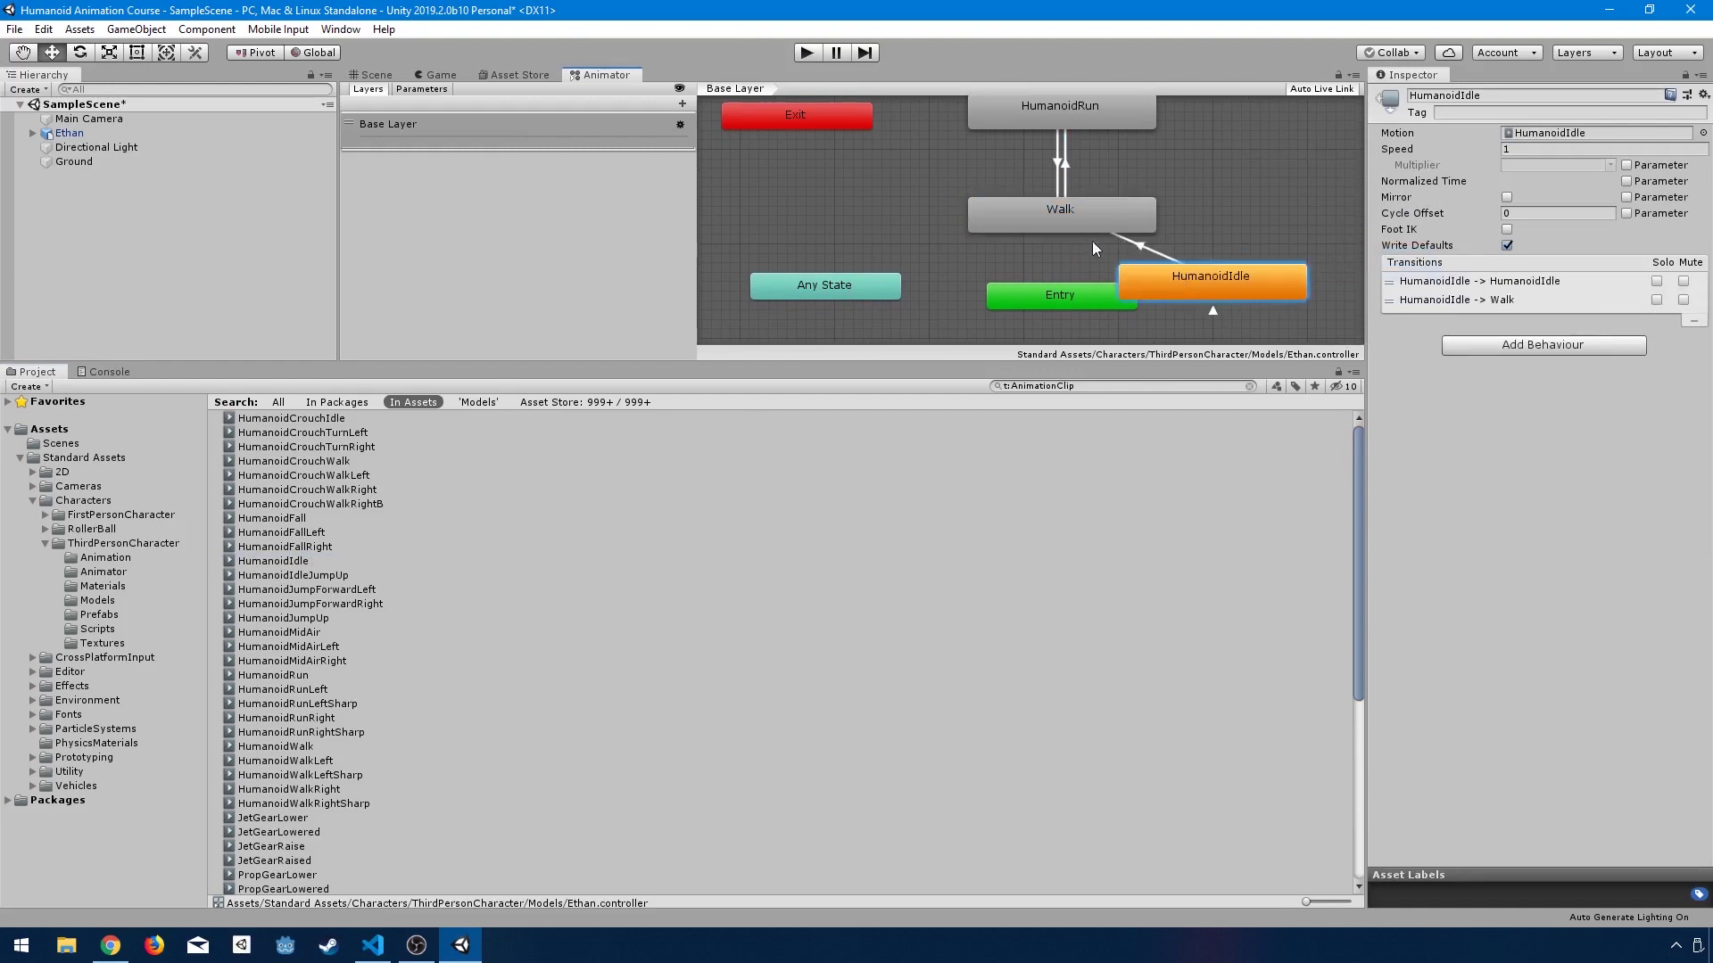
{"action": "left_click_drag", "start_coordinate": [1059, 301], "coordinate": [996, 343]}
Step: Add a HumanoidRun→HumanoidIdle transition and arrange Walk and HumanoidIdle side by side
{"action": "right_click", "coordinate": [1074, 218]}
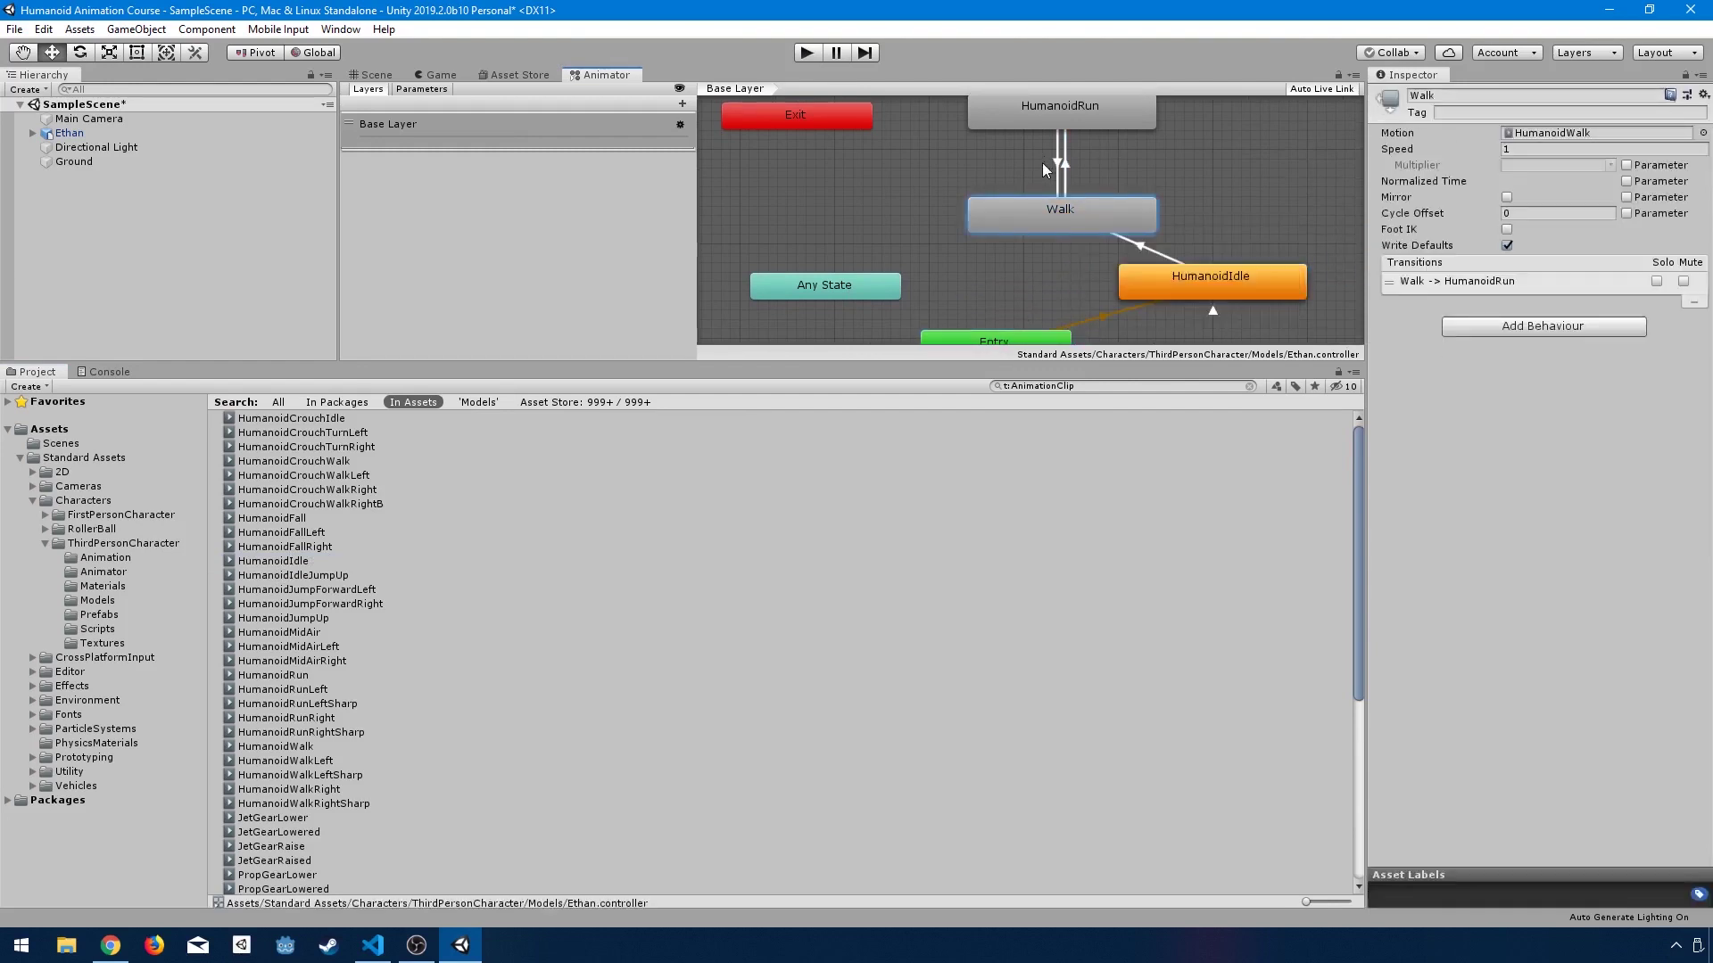
{"action": "left_click", "coordinate": [1057, 178]}
{"action": "right_click", "coordinate": [1062, 114]}
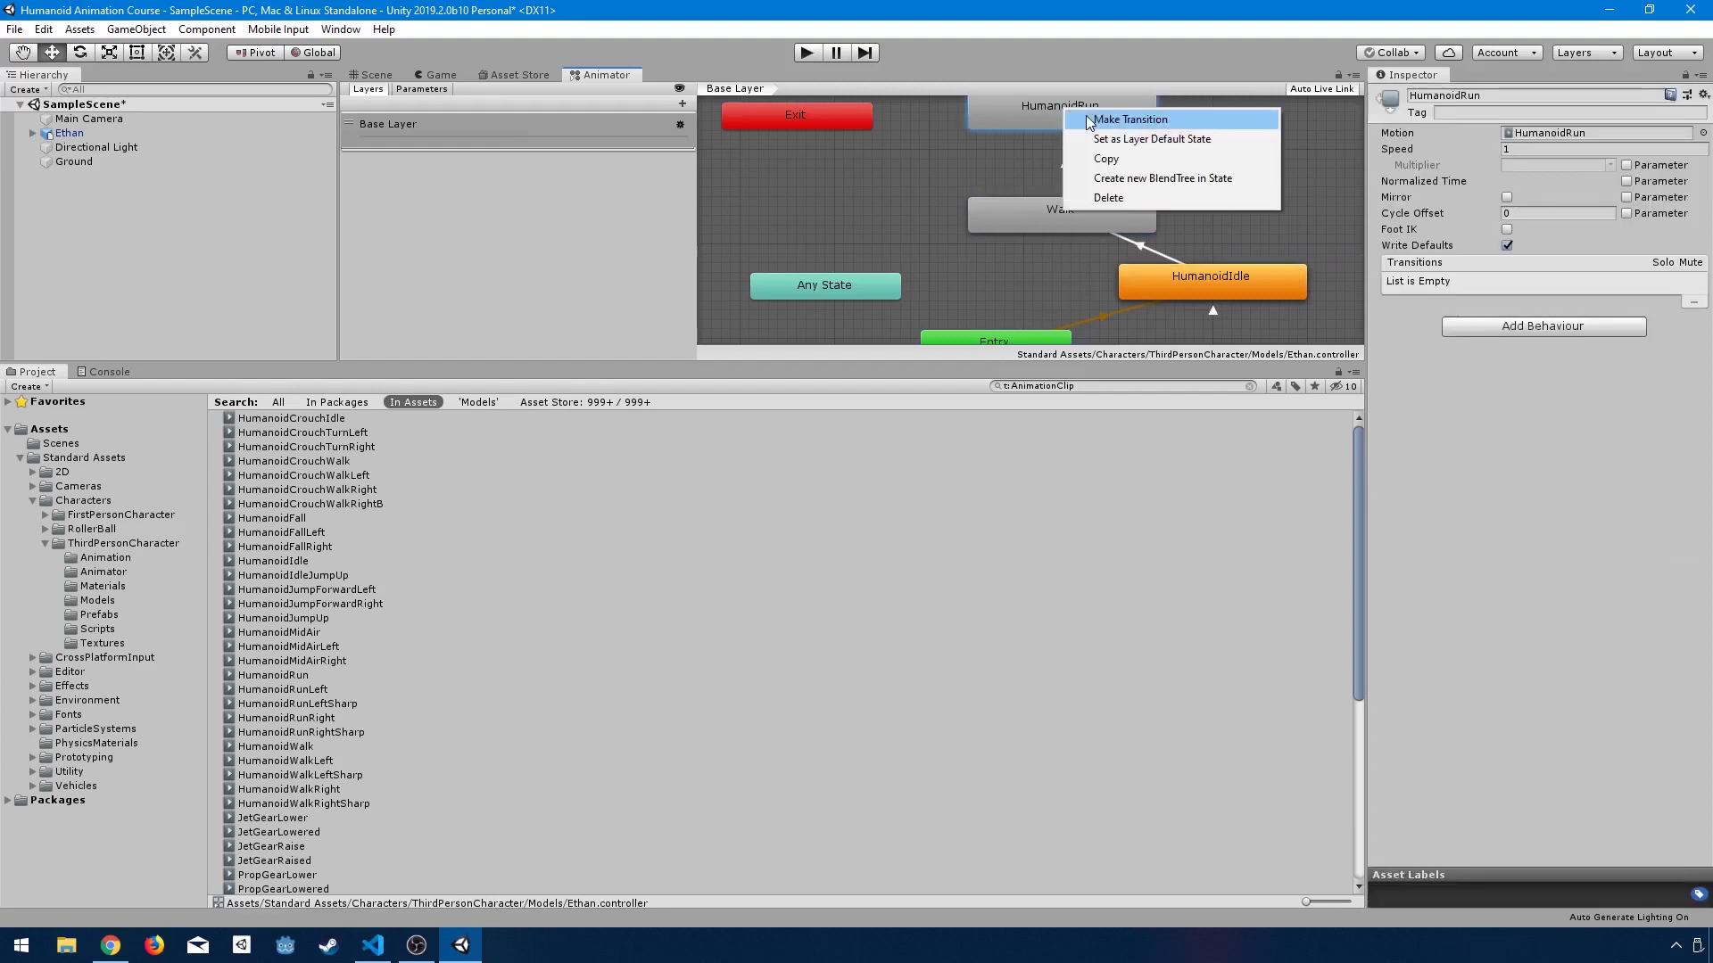
{"action": "left_click", "coordinate": [1081, 119]}
{"action": "left_click", "coordinate": [1210, 267]}
{"action": "left_click_drag", "start_coordinate": [1089, 209], "coordinate": [938, 211]}
{"action": "left_click_drag", "start_coordinate": [1160, 291], "coordinate": [1157, 208]}
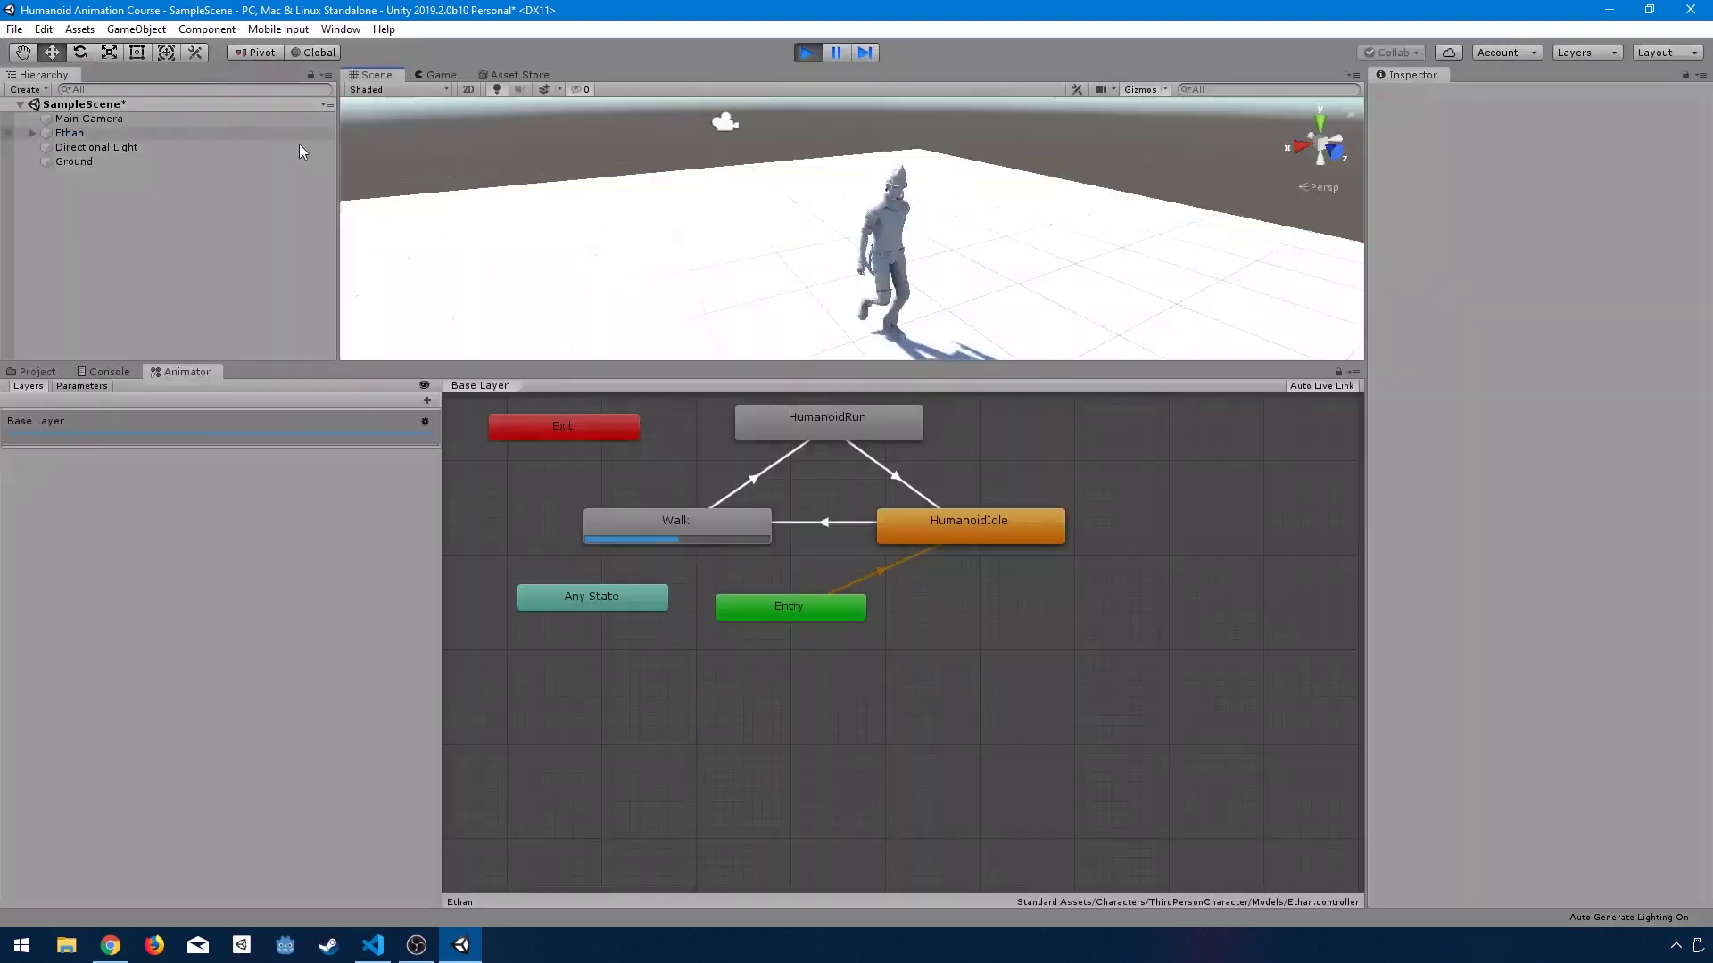
Step: Test the Idle–Walk–Run loop on Ethan in Play mode, stop, and save the scene with Ctrl+S
{"action": "left_click", "coordinate": [103, 132]}
{"action": "double_click", "coordinate": [103, 132]}
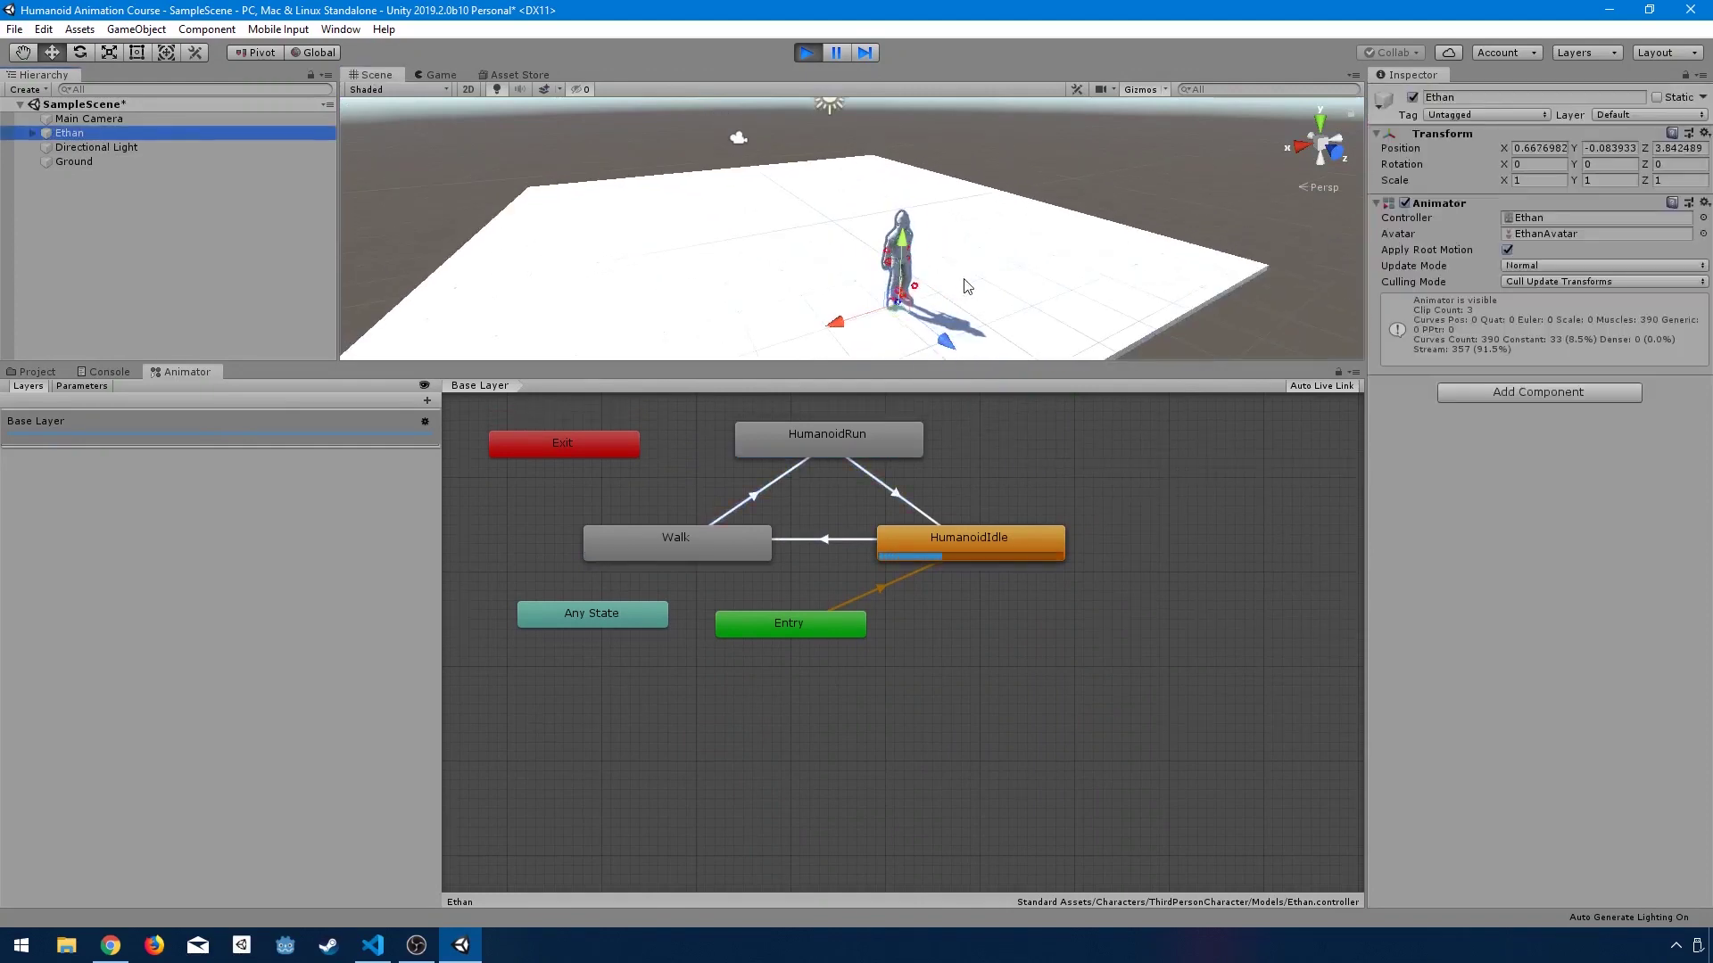
{"action": "mouse_move", "coordinate": [967, 286]}
{"action": "left_mouse_down", "text": "alt"}
{"action": "mouse_move", "coordinate": [918, 230]}
{"action": "mouse_move", "coordinate": [945, 312]}
{"action": "left_mouse_up", "text": "alt"}
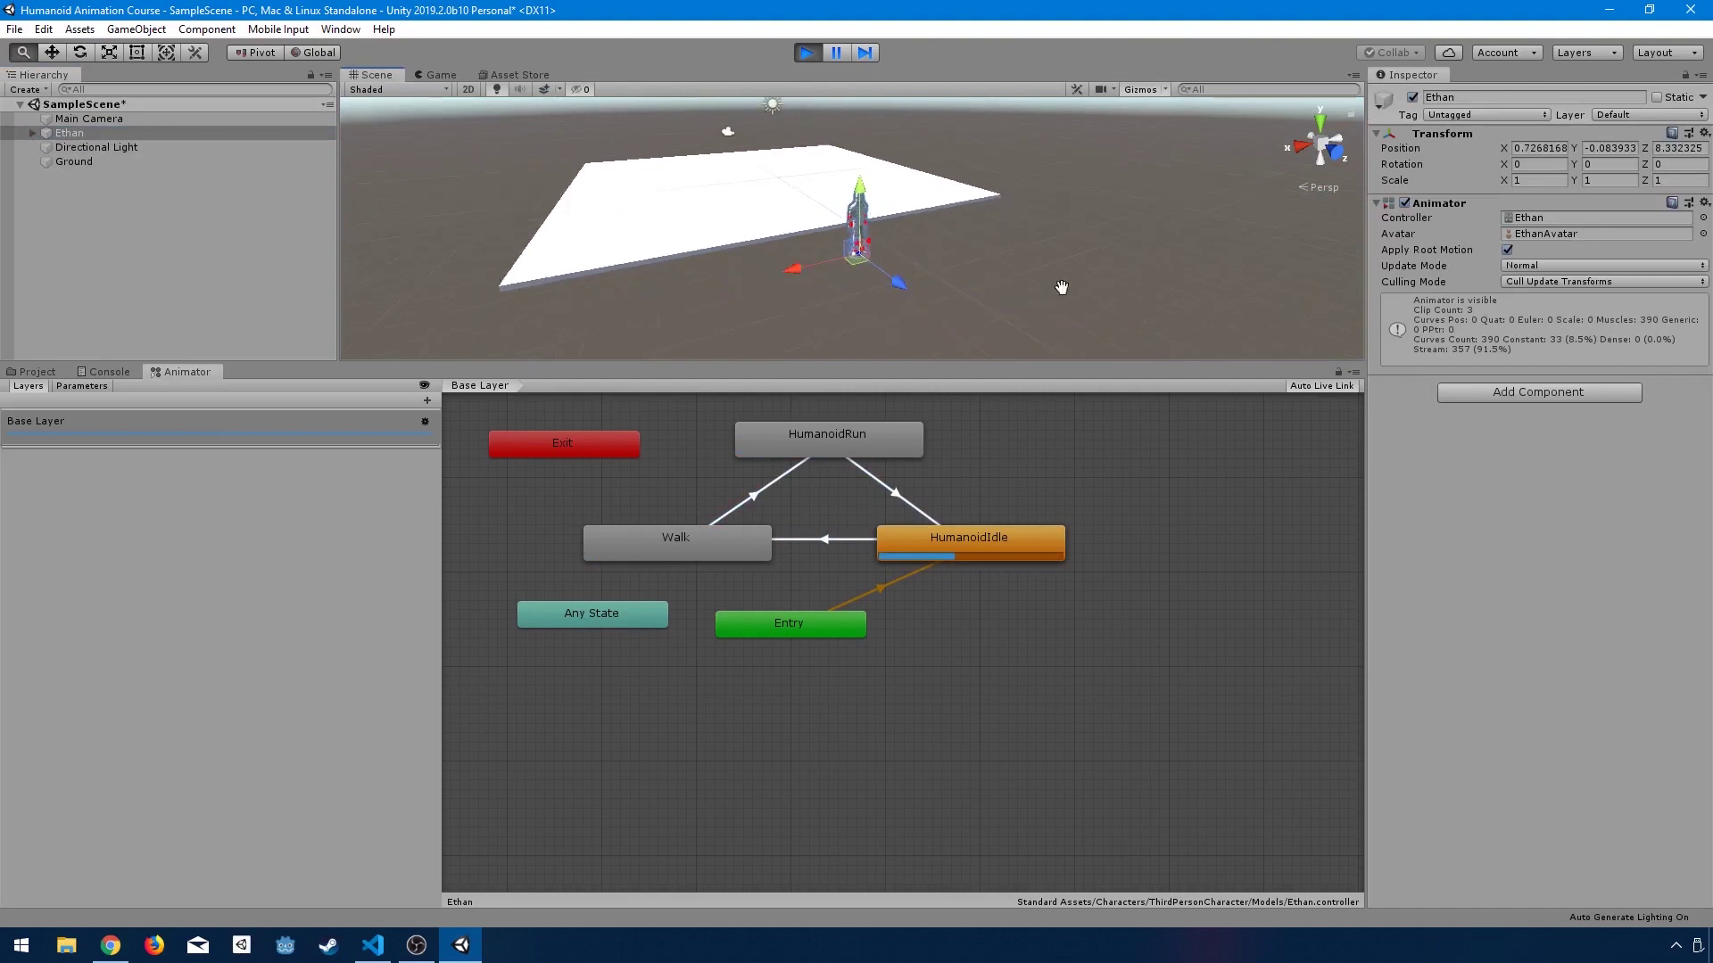
{"action": "left_click", "coordinate": [805, 51]}
{"action": "key", "text": "ctrl+s"}
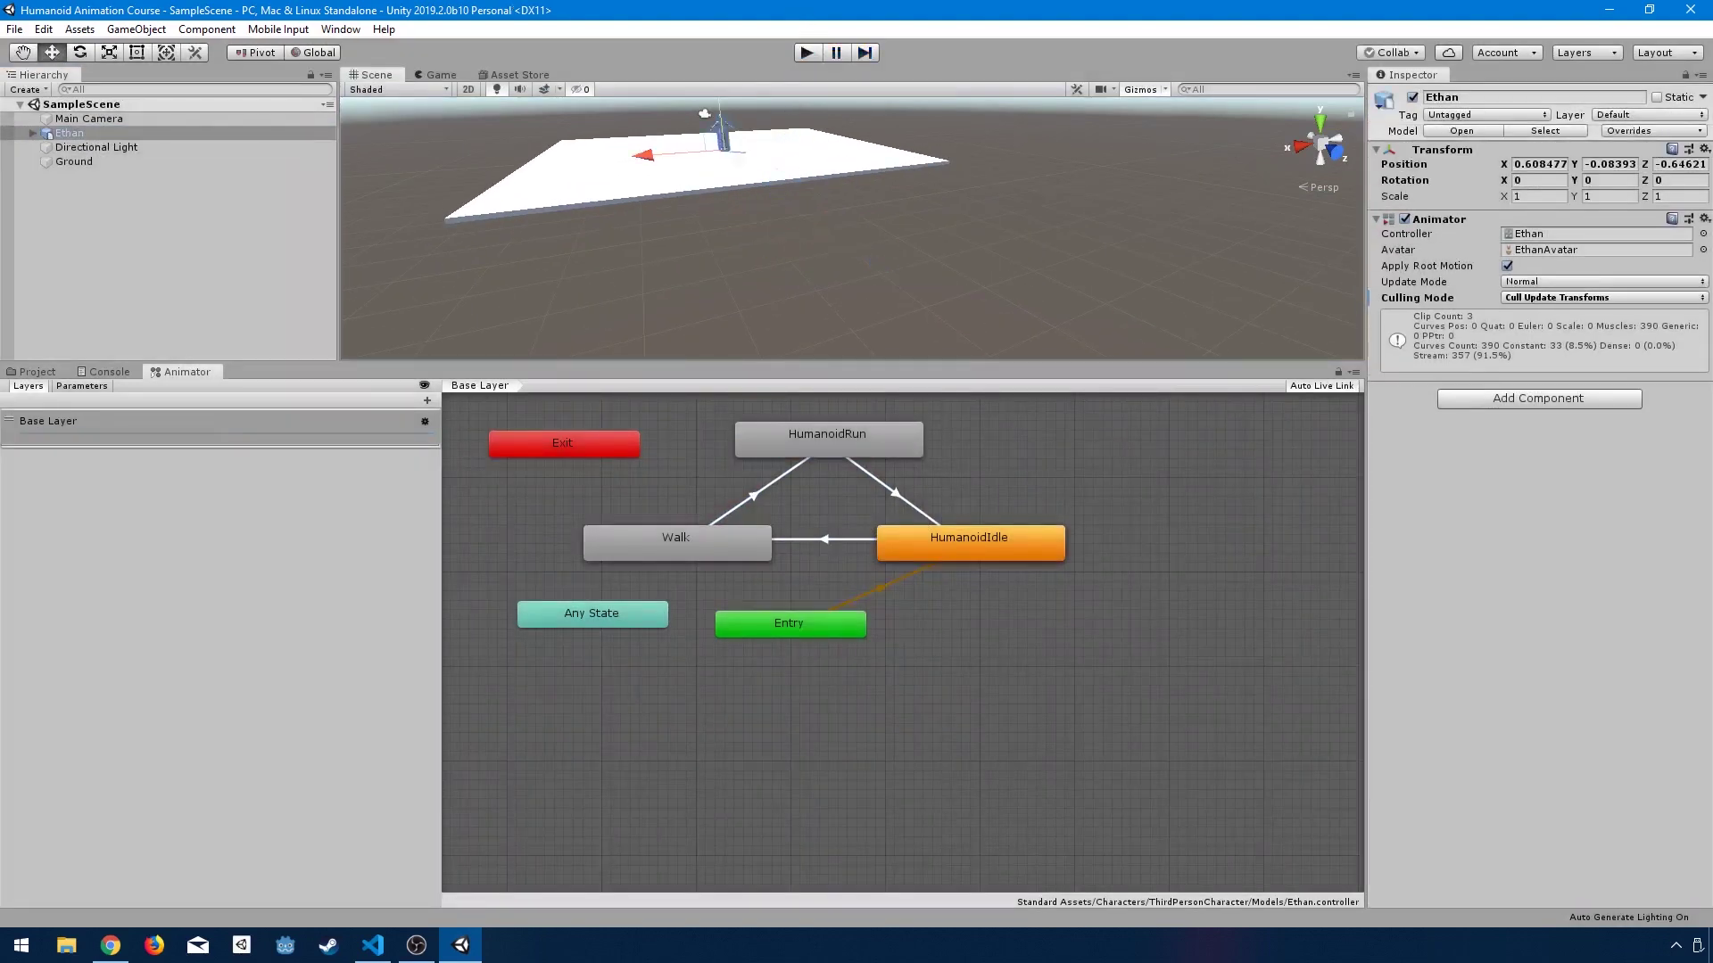
{"action": "left_click", "coordinate": [109, 946]}
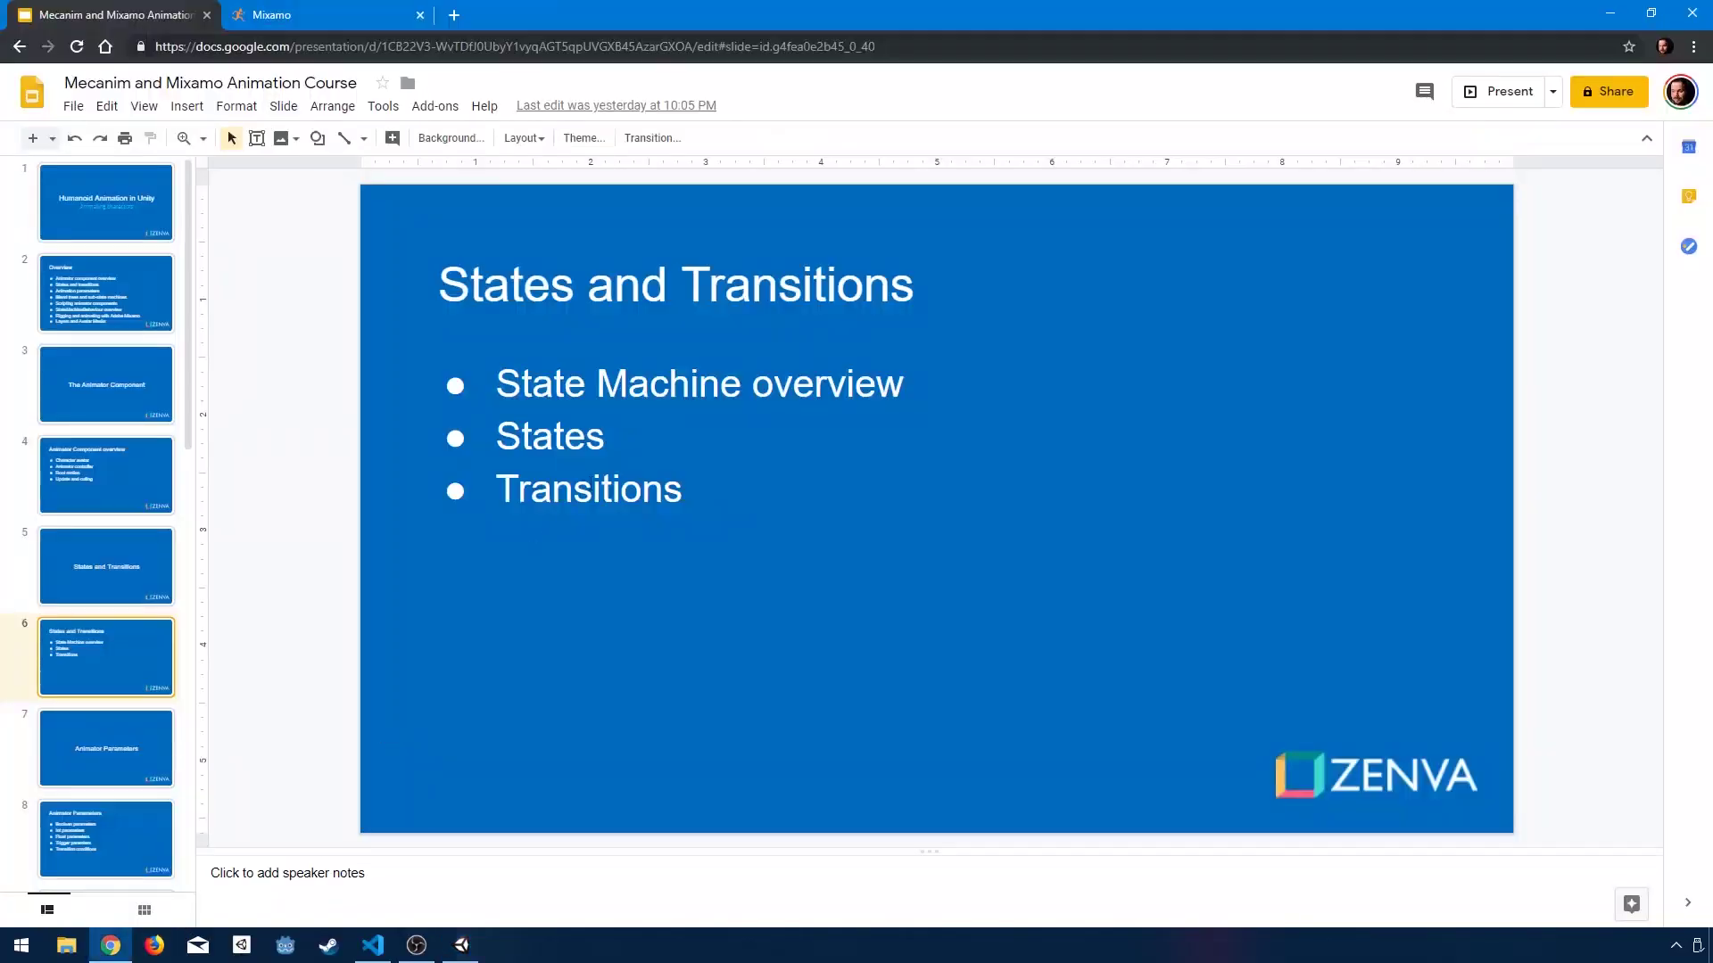
Step: Advance to slide 7, 'Animator Parameters'
{"action": "key", "text": "Down"}
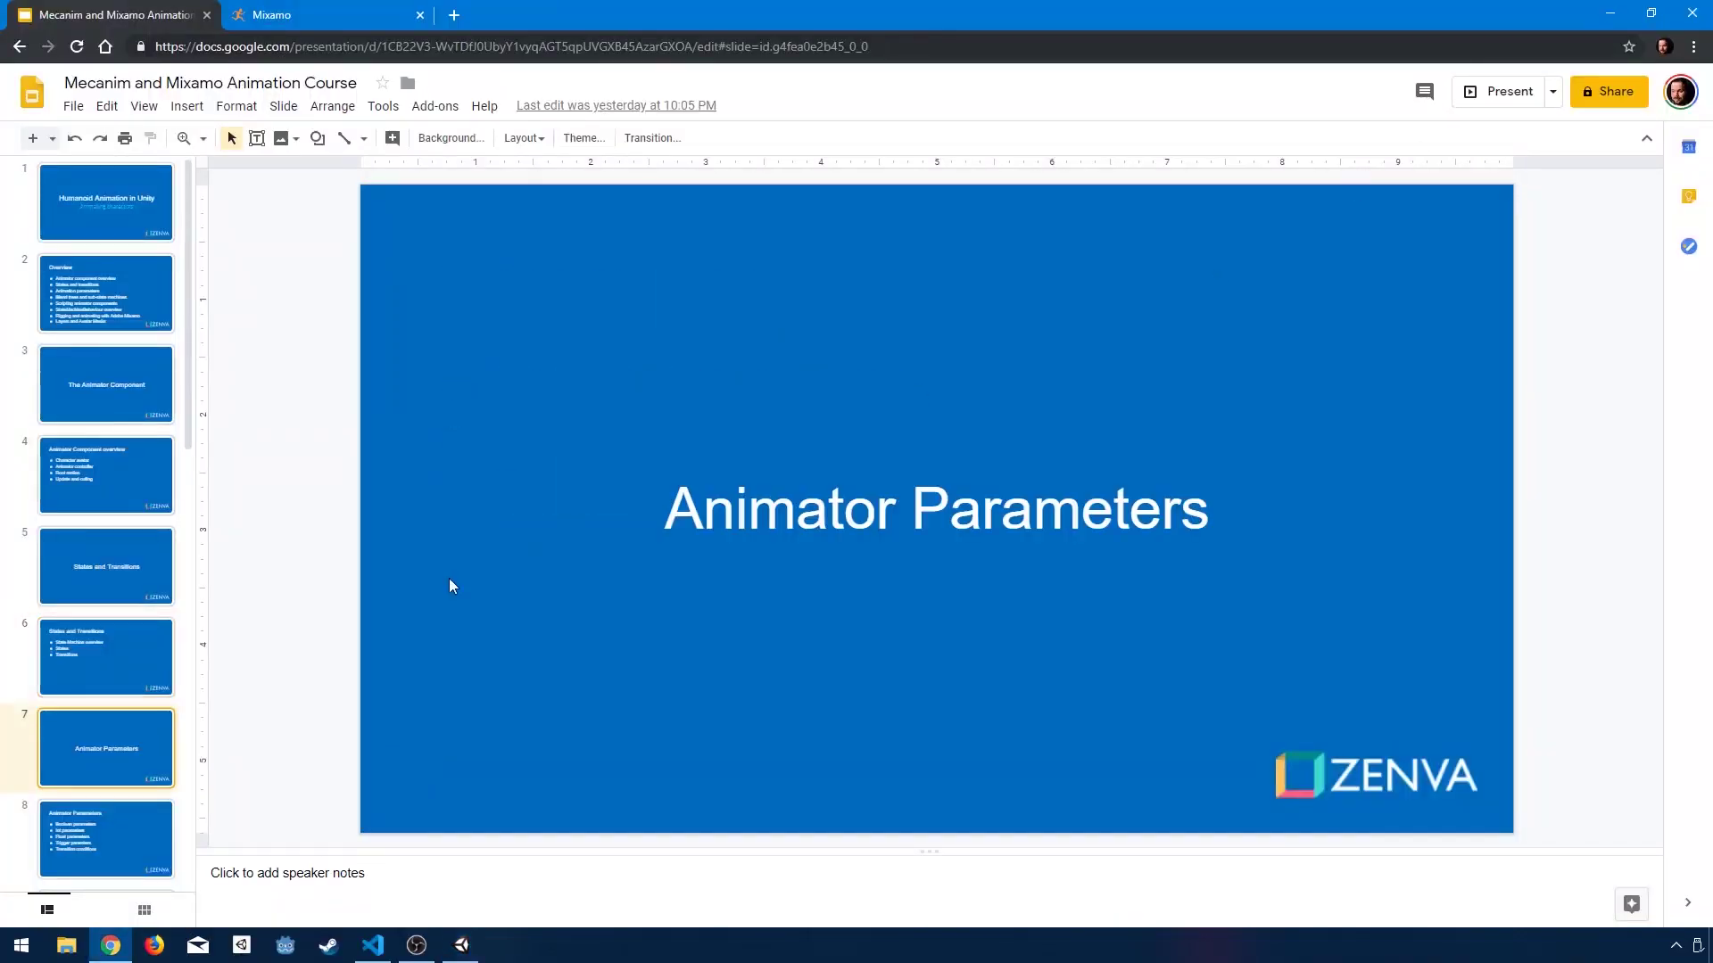